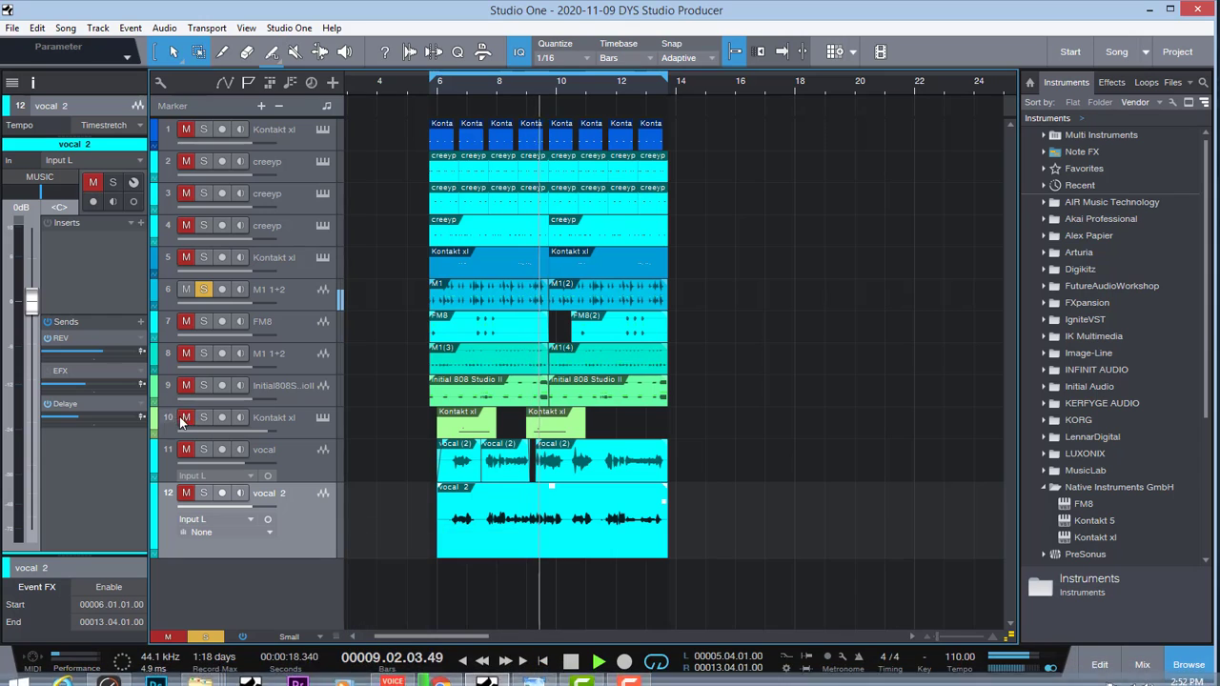
Step: Solo tracks 10, 9 and 5, switching briefly to the YouTube channel page in Chrome and back to Studio One
{"action": "left_click", "coordinate": [203, 418]}
{"action": "left_click", "coordinate": [441, 674]}
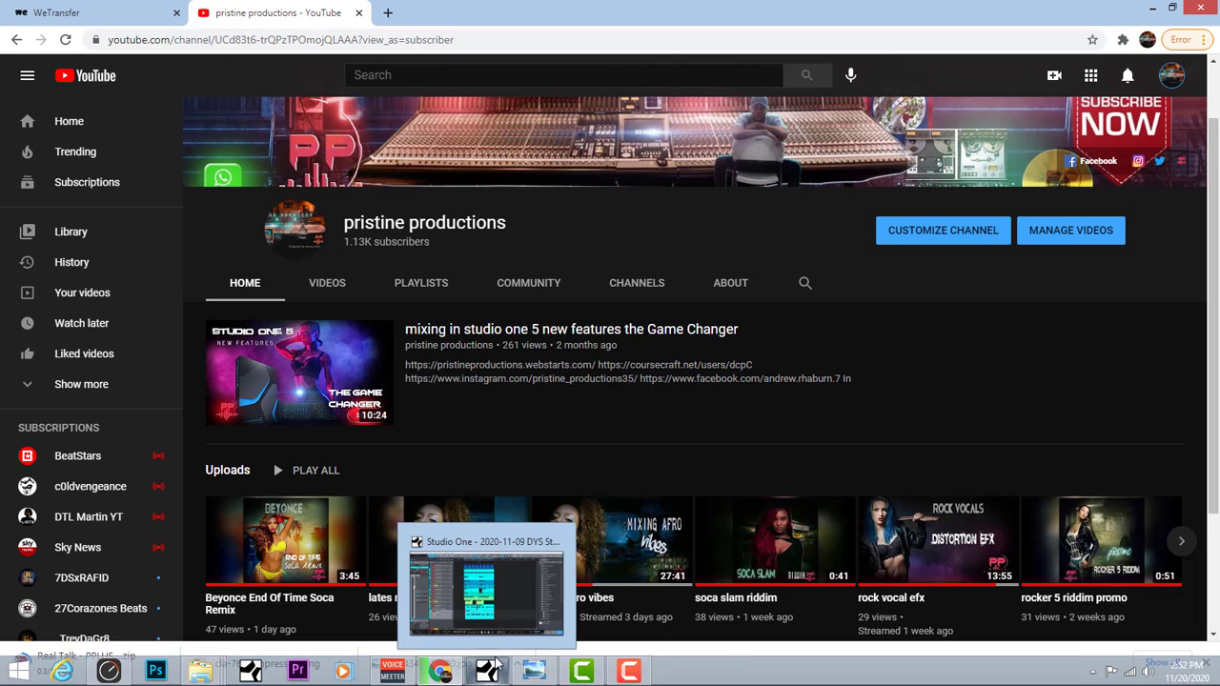
{"action": "left_click", "coordinate": [491, 667]}
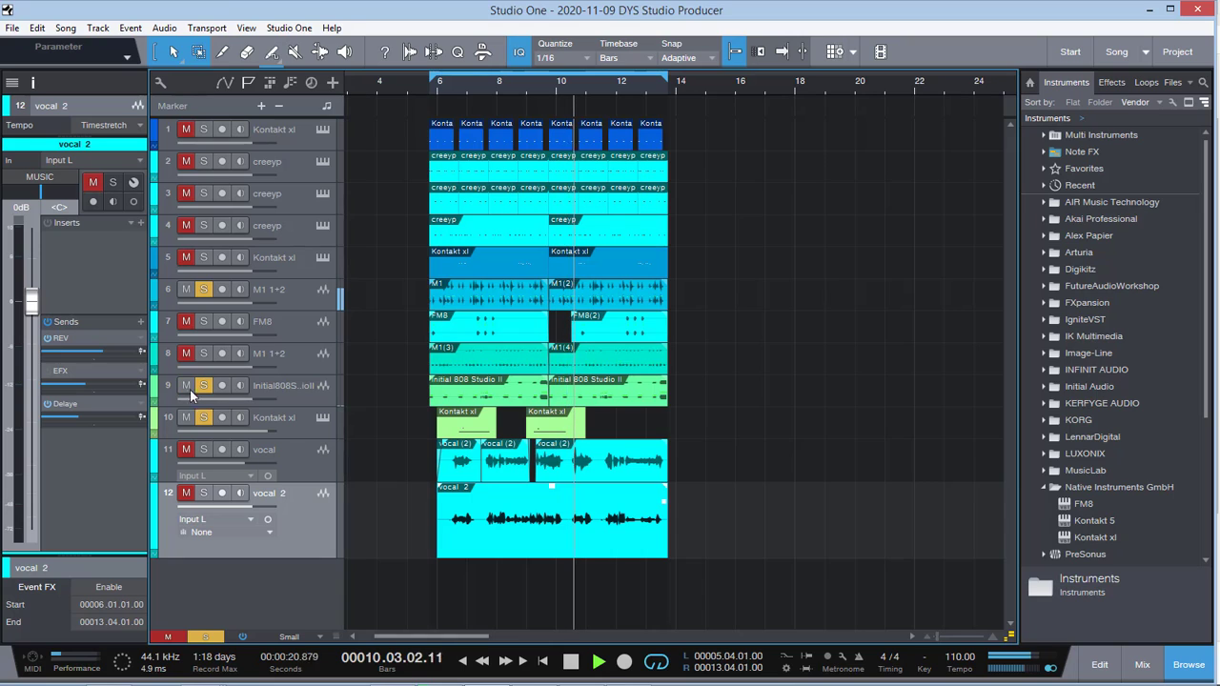
{"action": "left_click", "coordinate": [203, 257]}
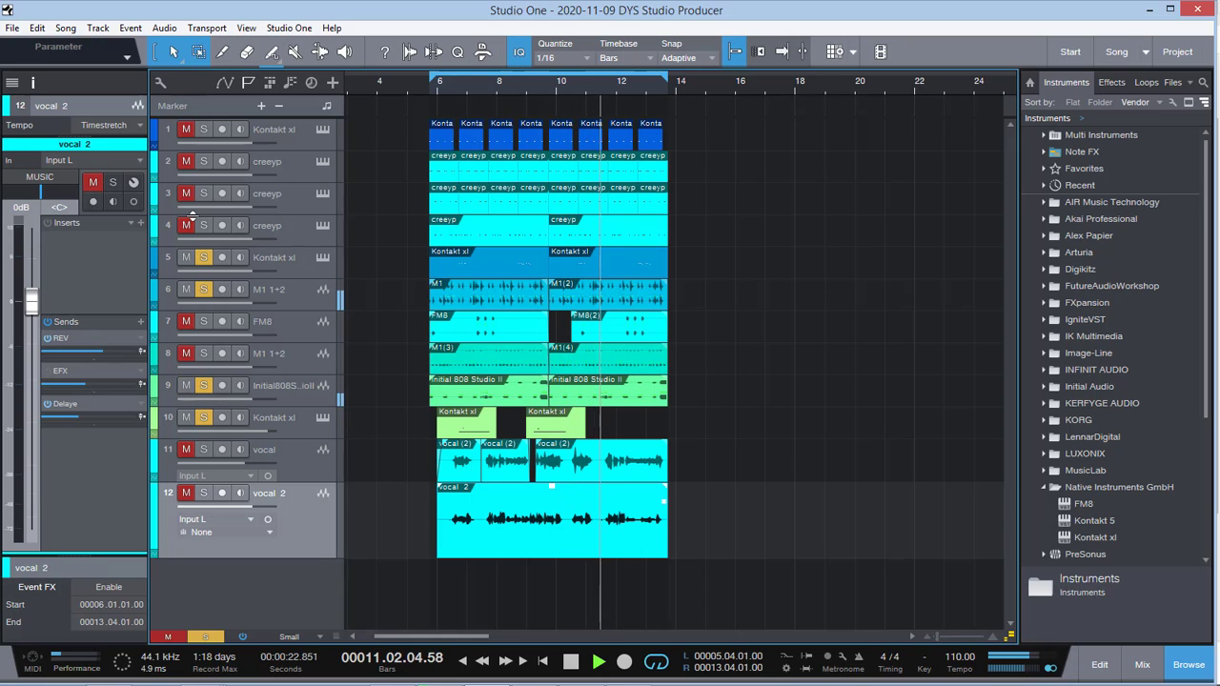
Step: Add tracks 1 to 4, the FM8 track and track 8 to the soloed playback
{"action": "left_click", "coordinate": [187, 194]}
{"action": "left_click", "coordinate": [187, 162]}
{"action": "left_click", "coordinate": [186, 130]}
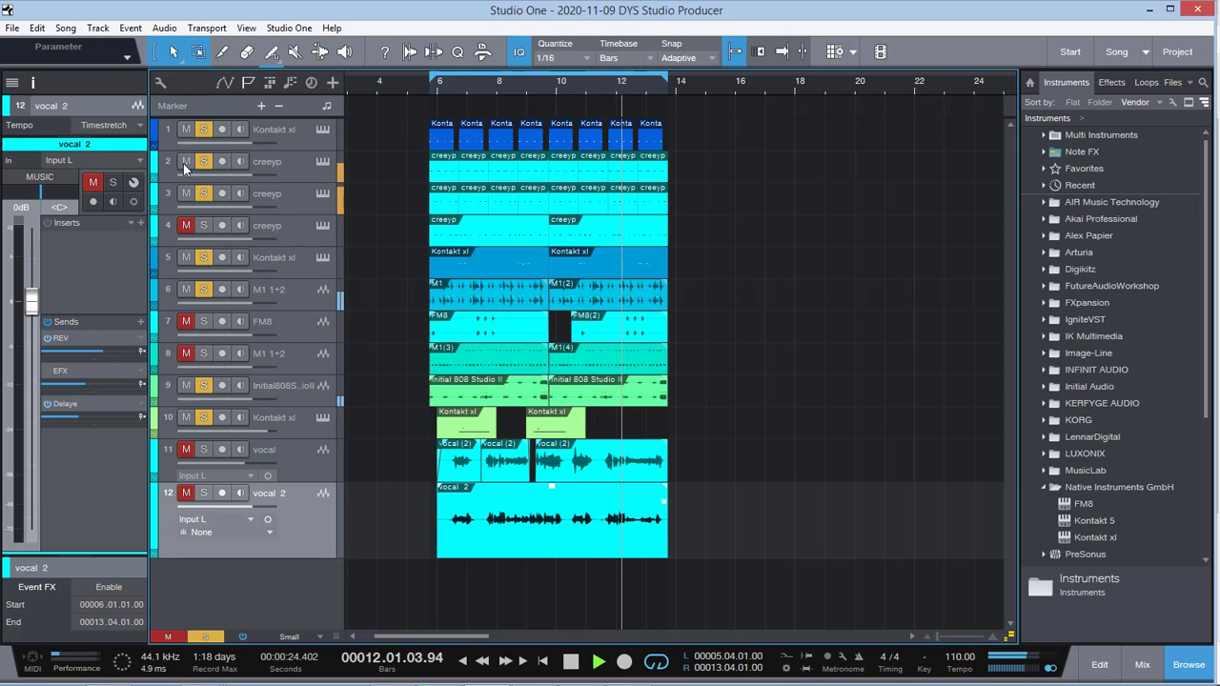
{"action": "left_click", "coordinate": [186, 226]}
{"action": "left_click", "coordinate": [187, 321]}
{"action": "left_click", "coordinate": [187, 354]}
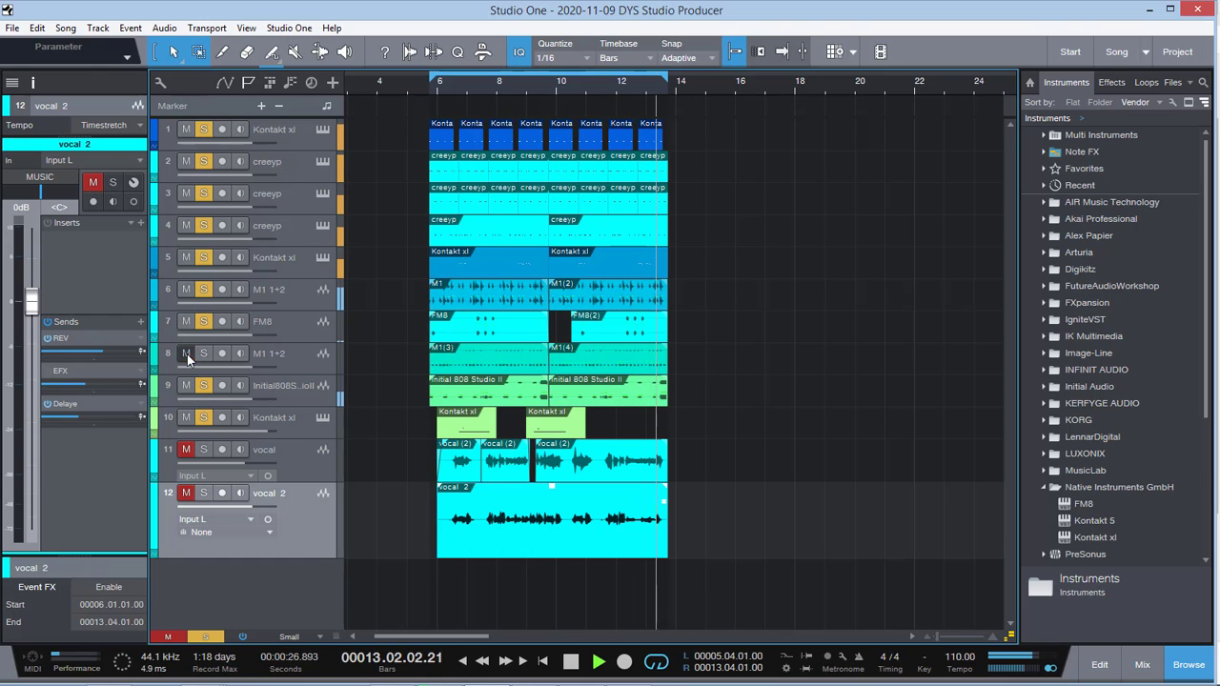
Step: Lower the vocal 2 track's level to -0.4 dB and mute both vocal tracks
{"action": "mouse_move", "coordinate": [534, 671]}
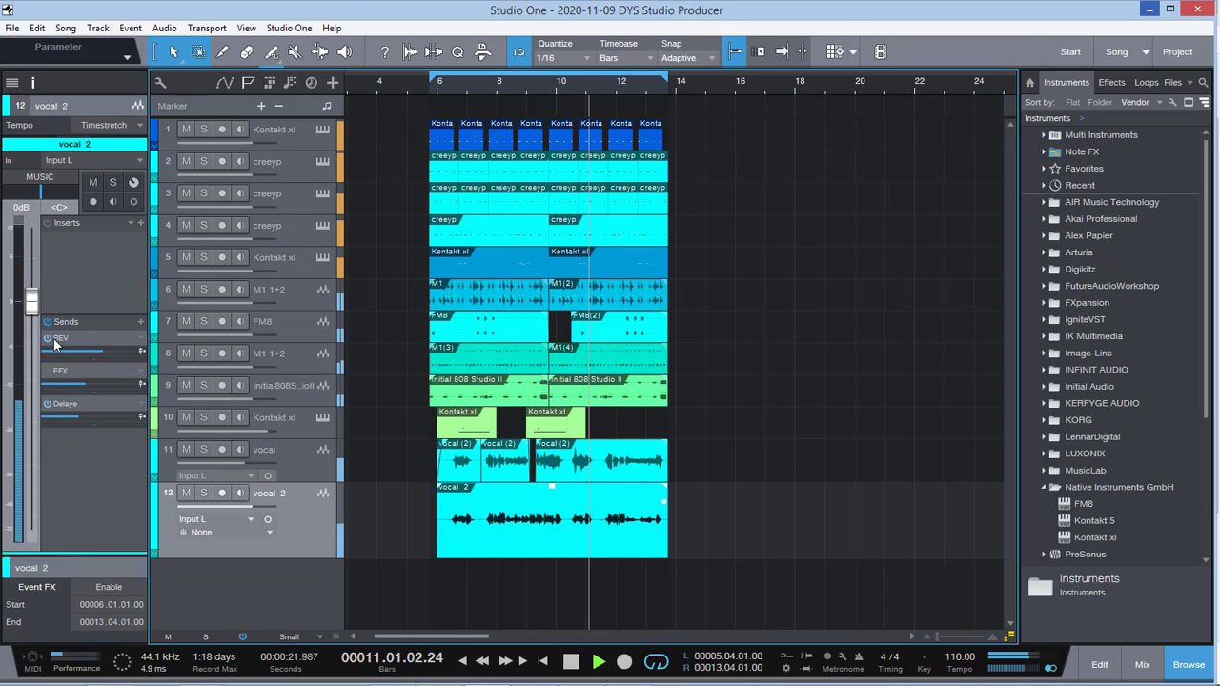
{"action": "left_click_drag", "start_coordinate": [34, 305], "coordinate": [34, 309]}
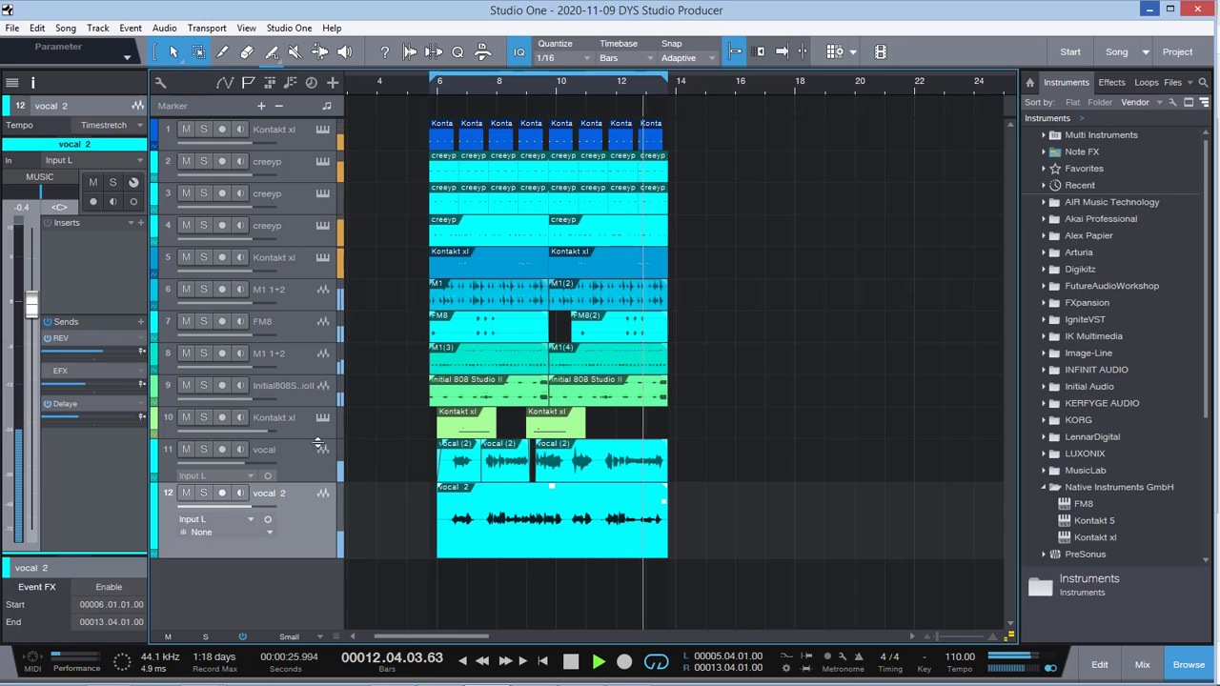
{"action": "left_click", "coordinate": [185, 449]}
{"action": "left_click", "coordinate": [186, 492]}
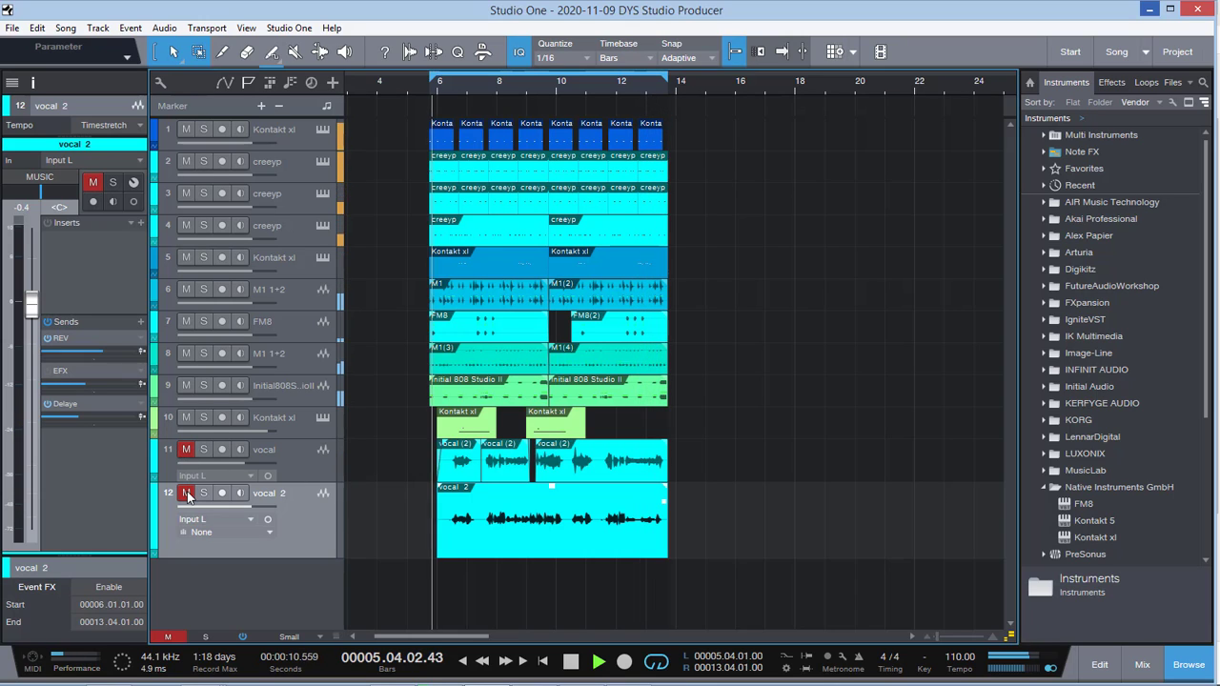
Step: Stop playback and return the playback cursor to the start of the loop range at bar 5.4
{"action": "left_click", "coordinate": [299, 356]}
{"action": "left_click", "coordinate": [297, 332]}
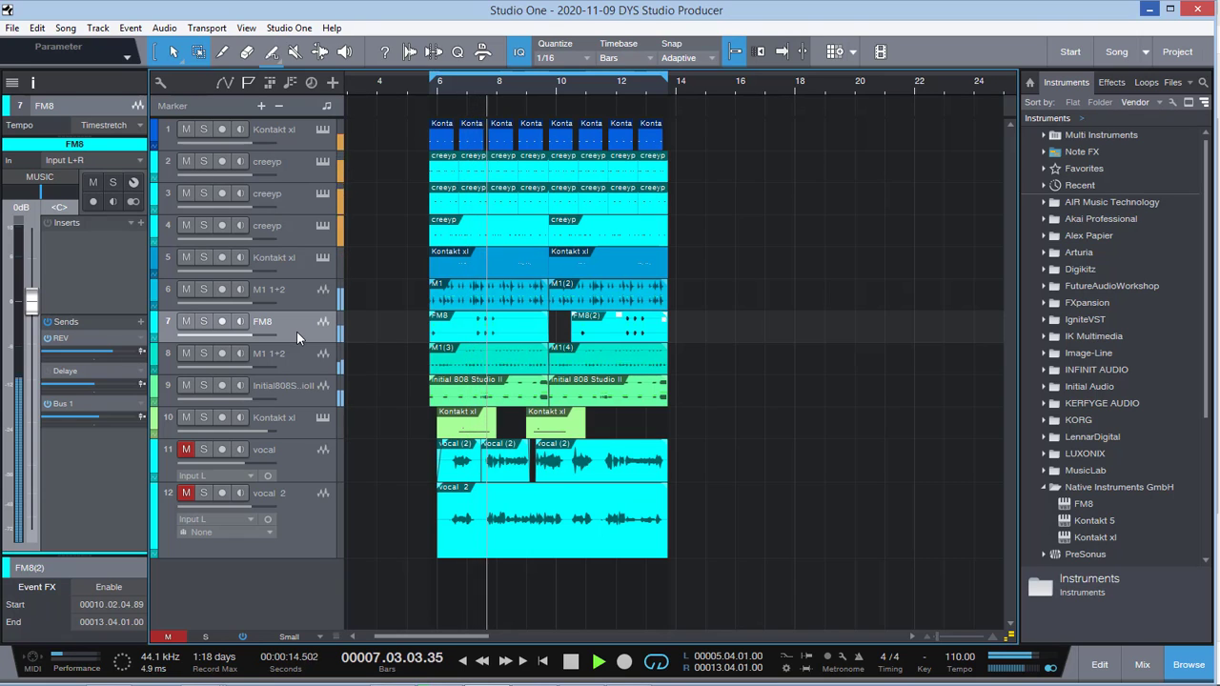
{"action": "left_click_drag", "start_coordinate": [936, 638], "coordinate": [941, 638]}
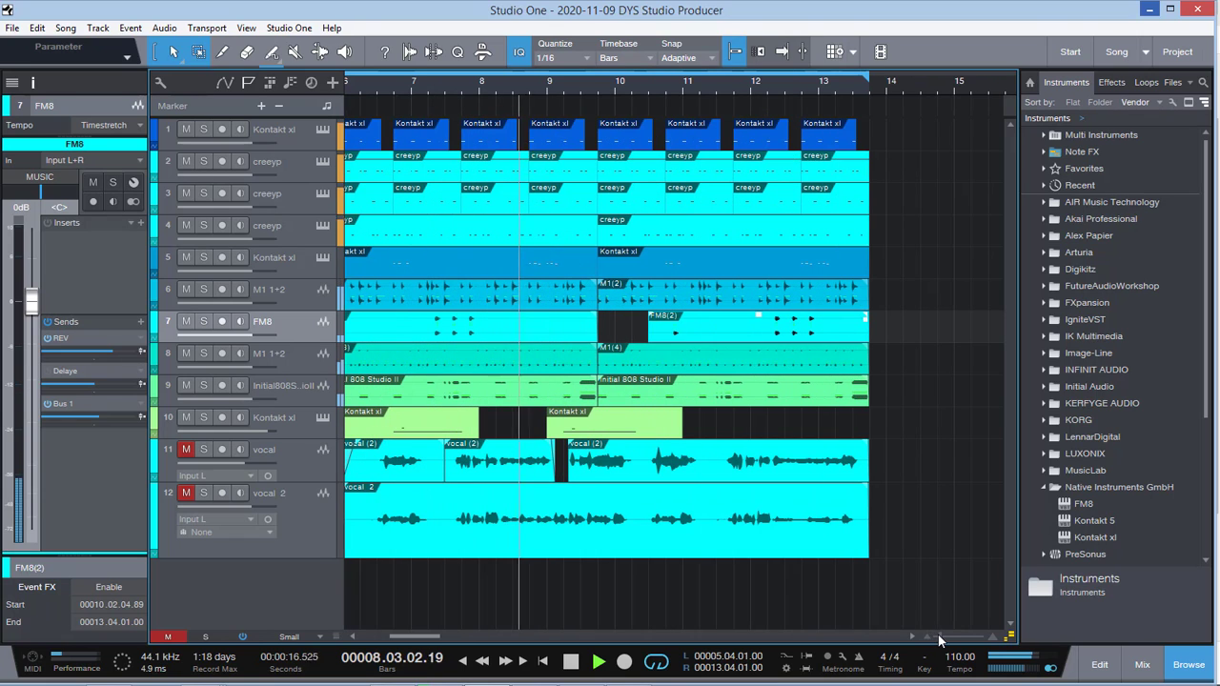
{"action": "left_click_drag", "start_coordinate": [431, 634], "coordinate": [369, 634]}
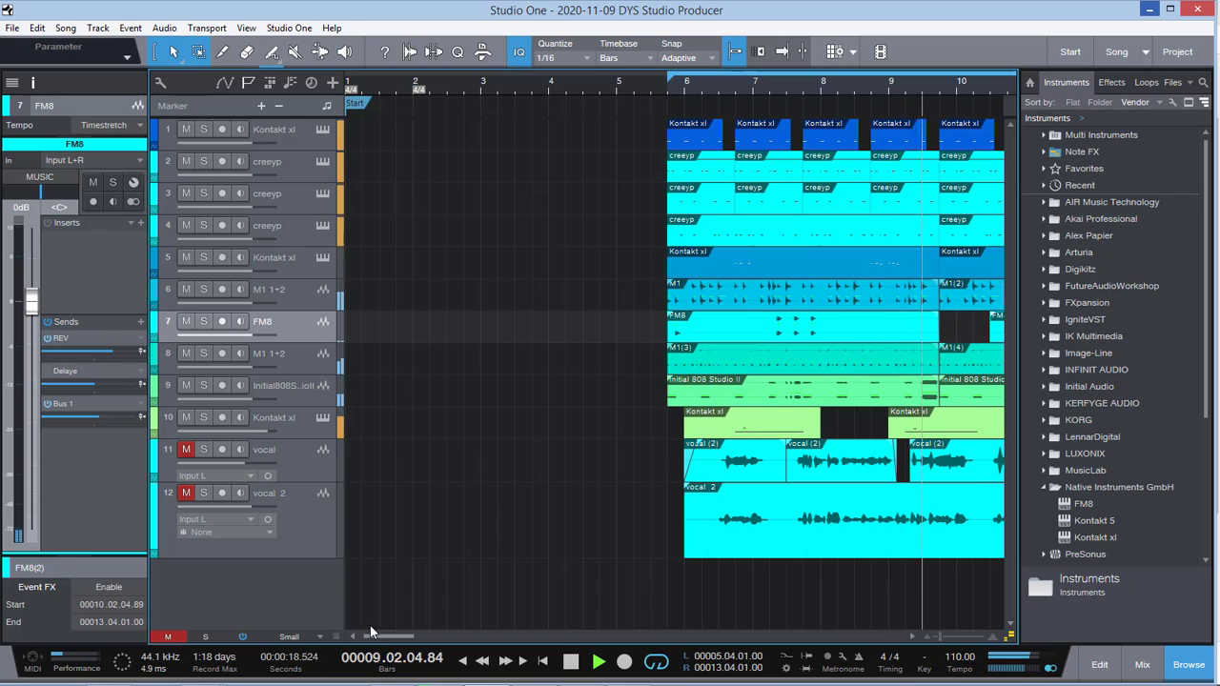
{"action": "key", "text": "space"}
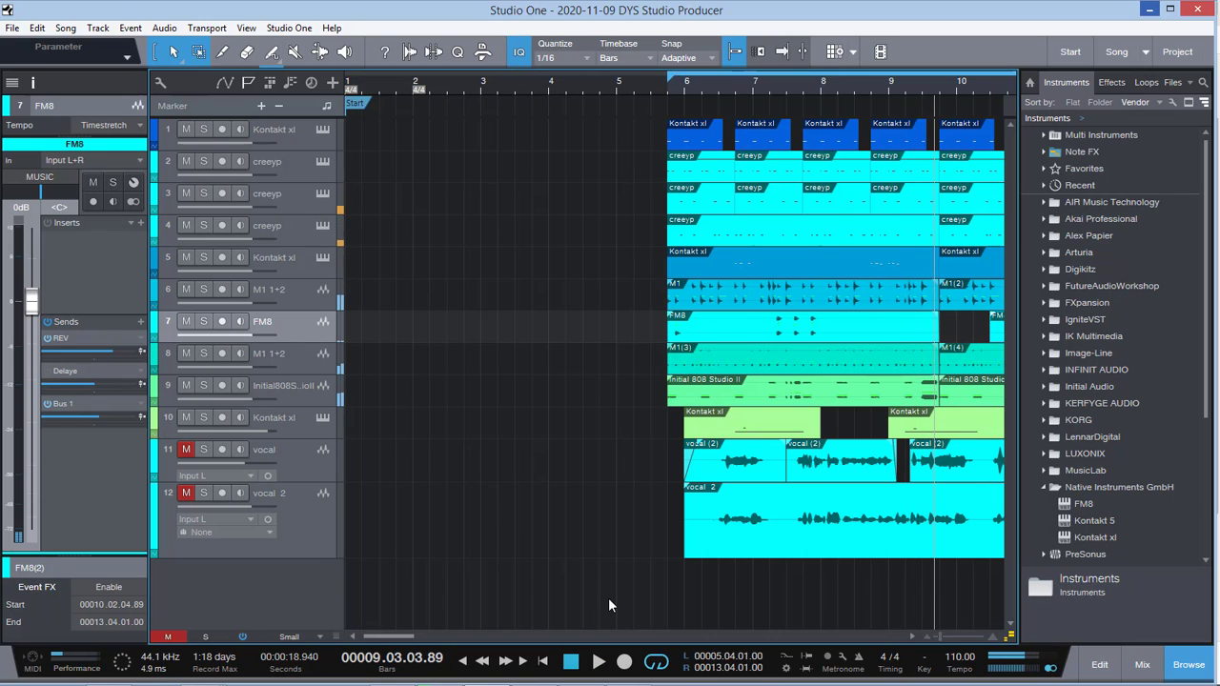
{"action": "left_click", "coordinate": [668, 89]}
Step: Show the channel settings of the first Kontakt xl, FM8 and vocal tracks, and clear all track mutes
{"action": "left_click", "coordinate": [276, 143]}
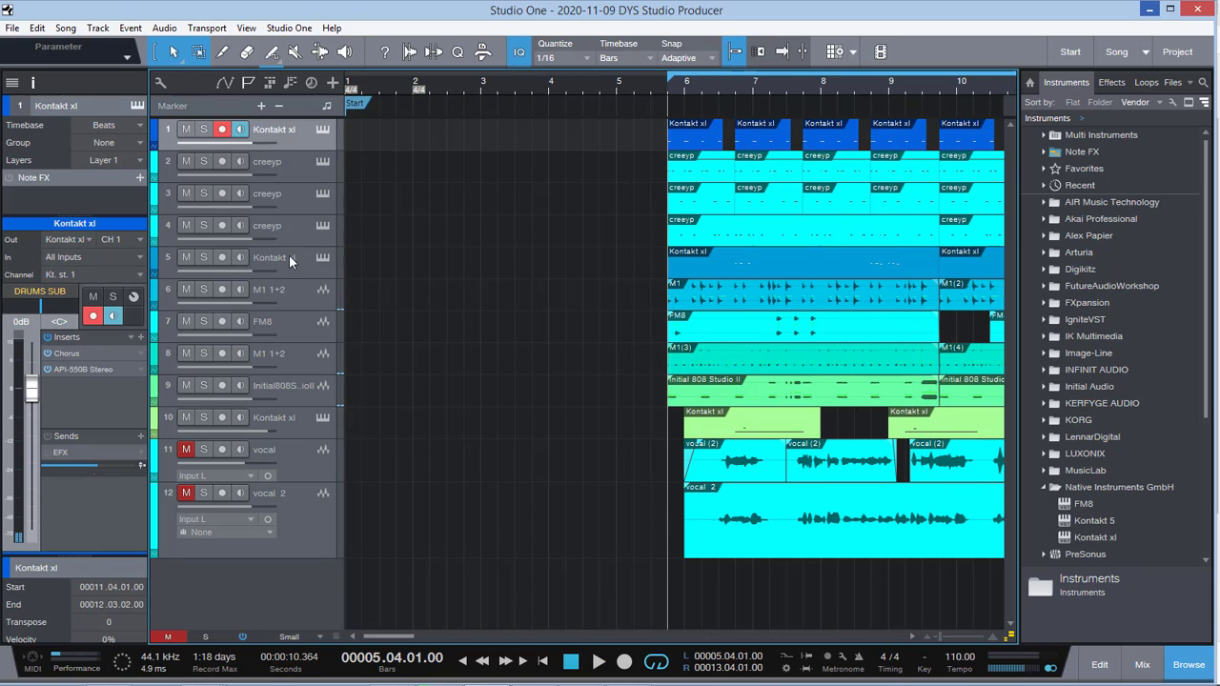
{"action": "left_click", "coordinate": [278, 328]}
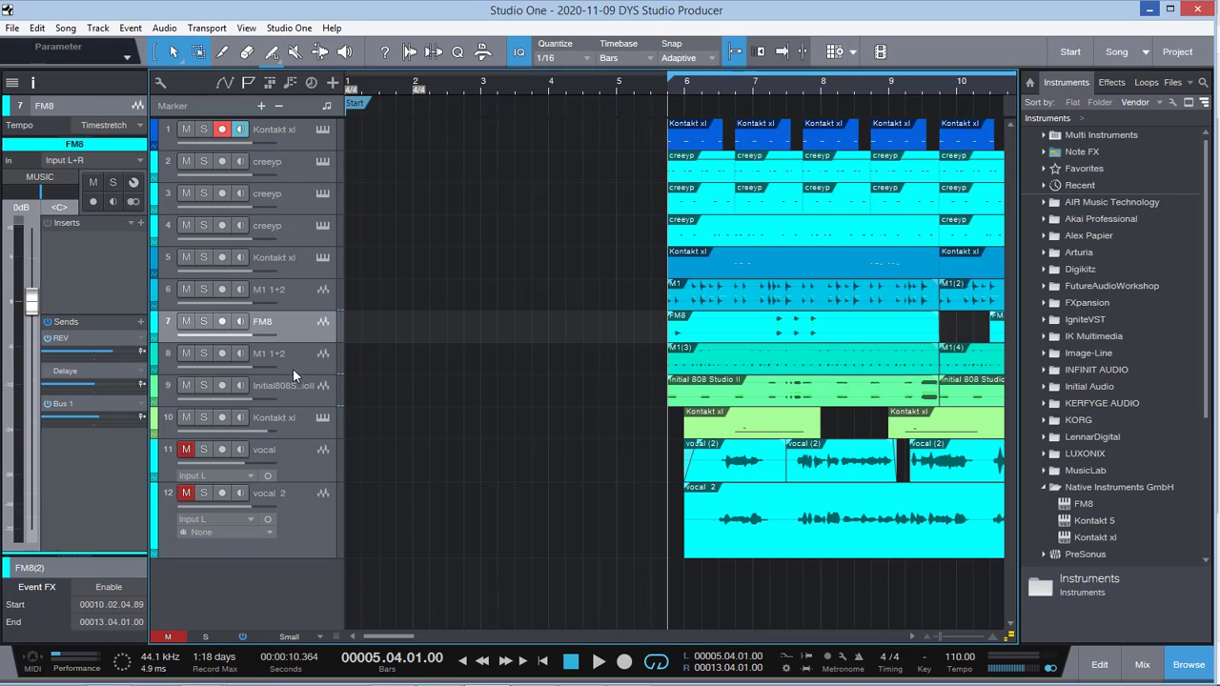
{"action": "left_click", "coordinate": [286, 455]}
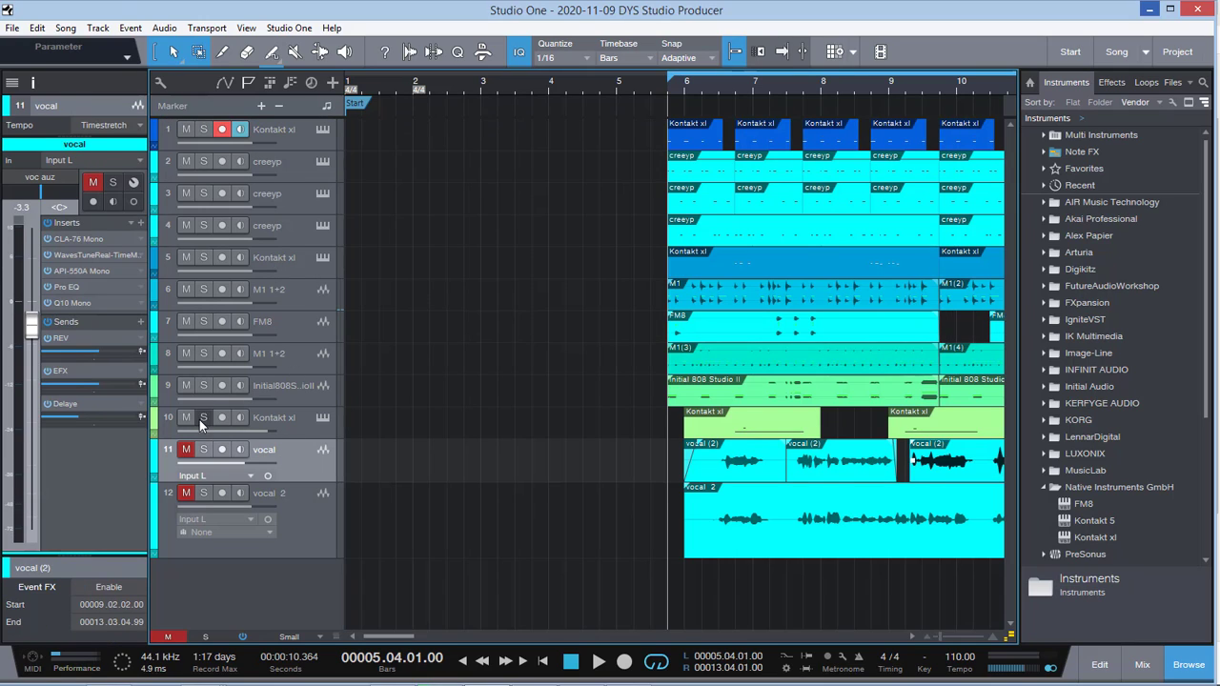
{"action": "left_click", "coordinate": [168, 636]}
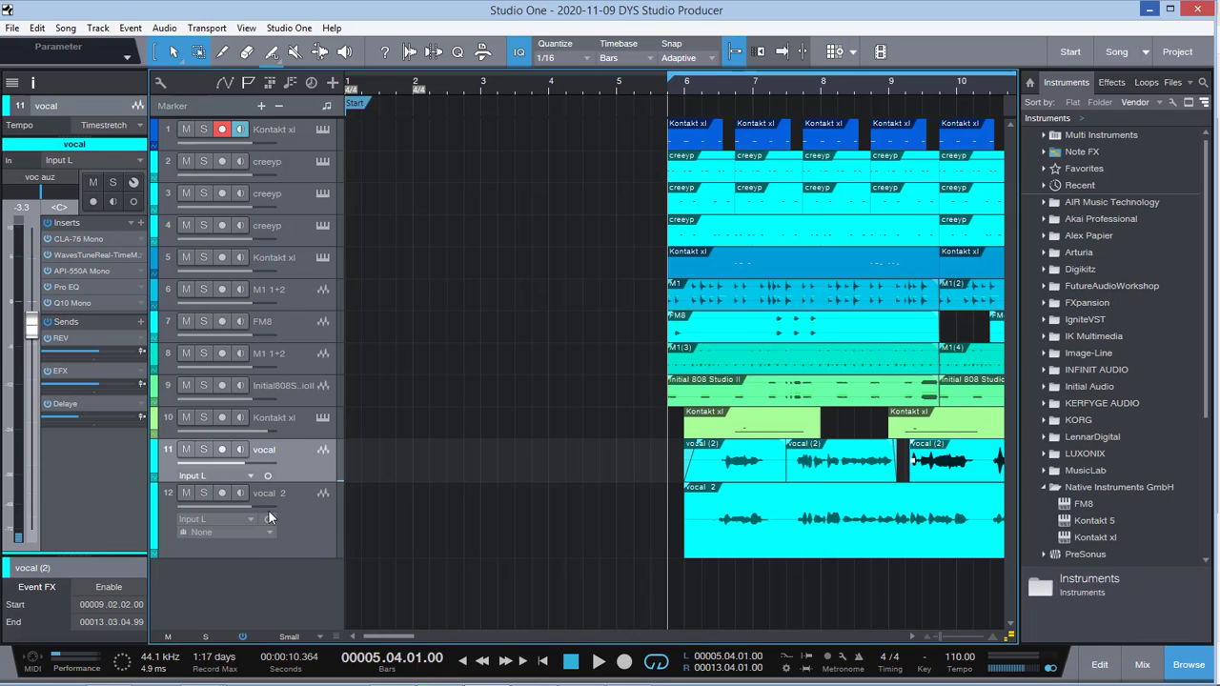
Step: Examine the CLA-76 Mono compressor settings on the vocal track and close the plug-in window
{"action": "double_click", "coordinate": [81, 239]}
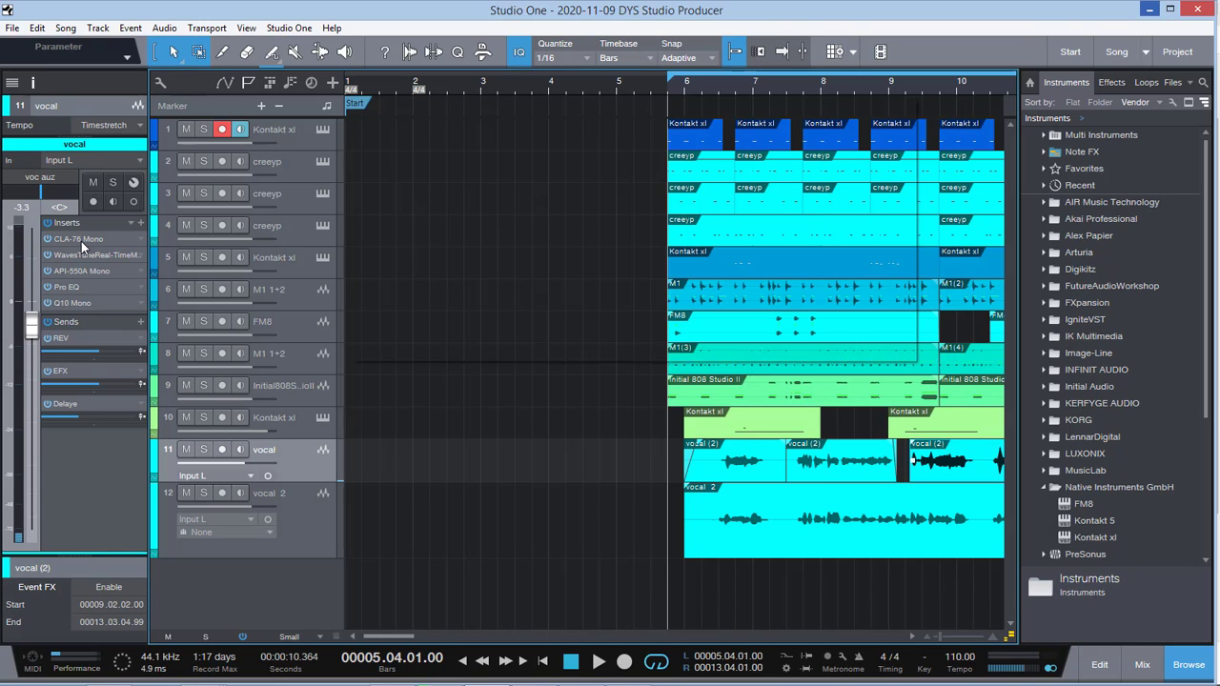
{"action": "left_click_drag", "start_coordinate": [886, 103], "coordinate": [829, 121]}
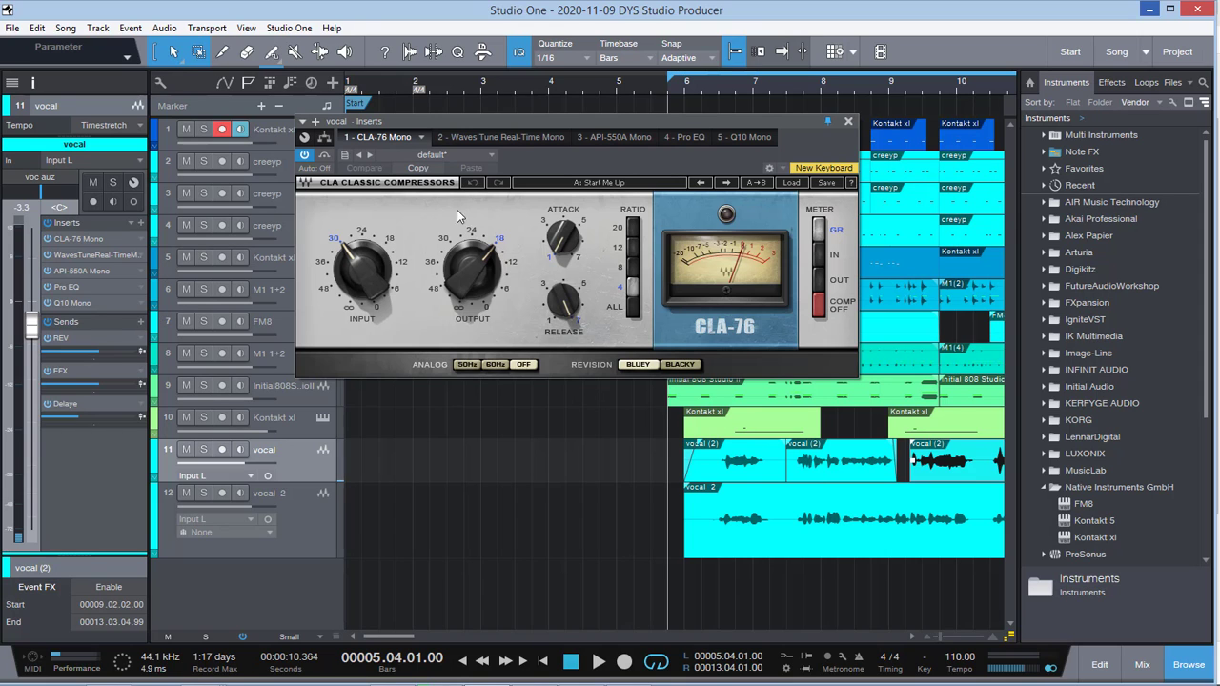
{"action": "left_click_drag", "start_coordinate": [517, 119], "coordinate": [464, 149]}
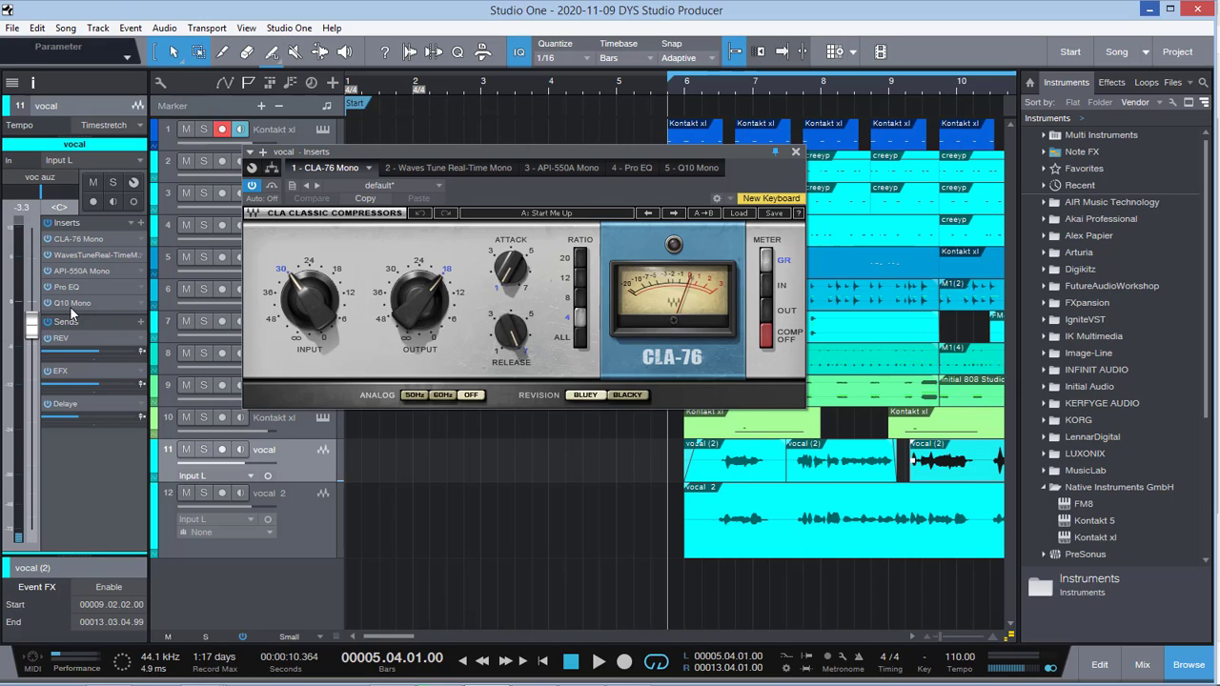
{"action": "left_click", "coordinate": [797, 153]}
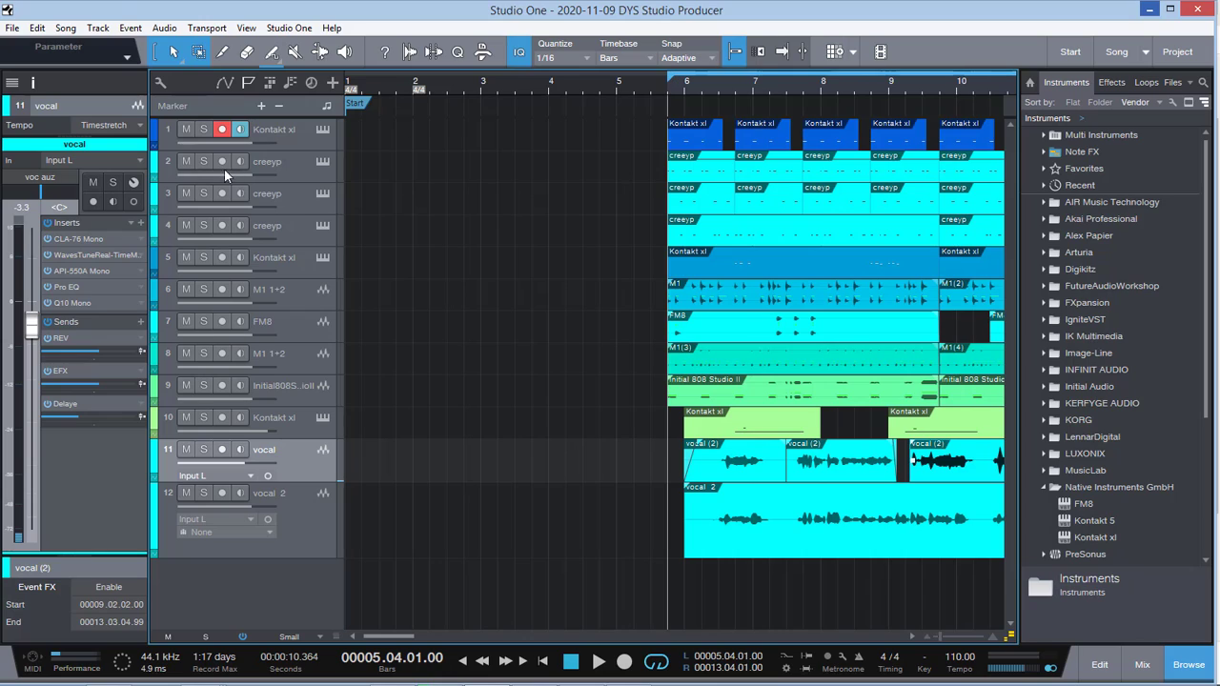
Step: Solo the Kontakt xl drum track on track 1 and play it back
{"action": "left_click", "coordinate": [297, 297]}
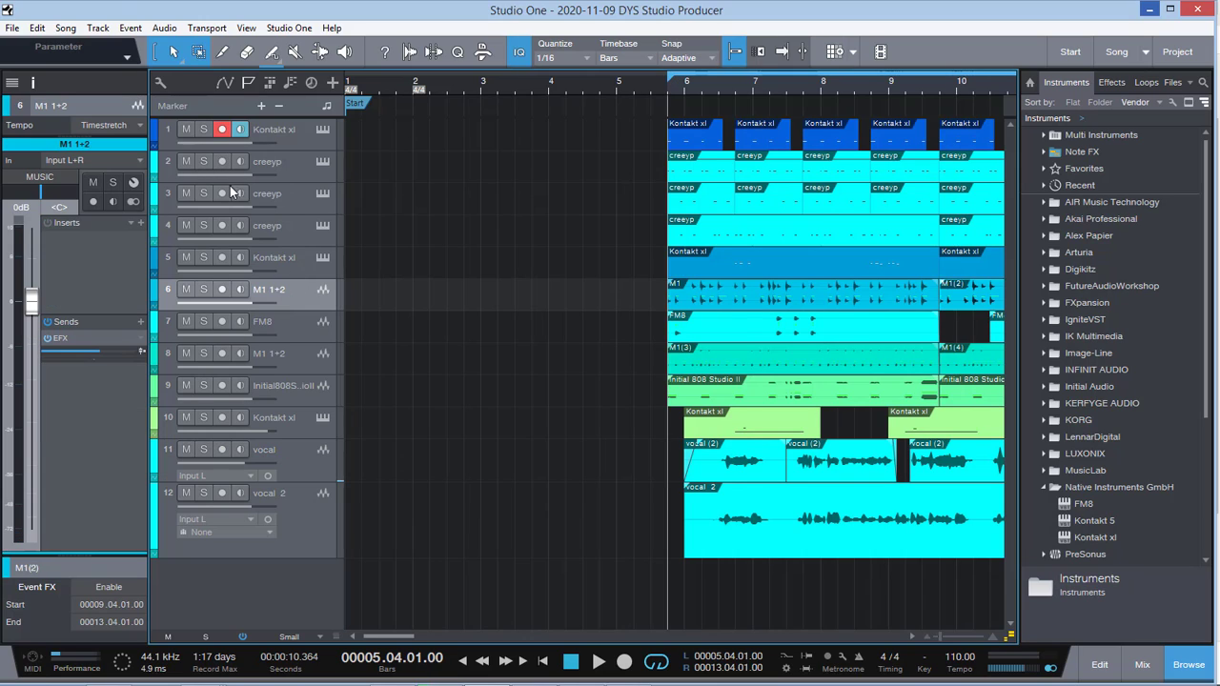
{"action": "left_click", "coordinate": [203, 131]}
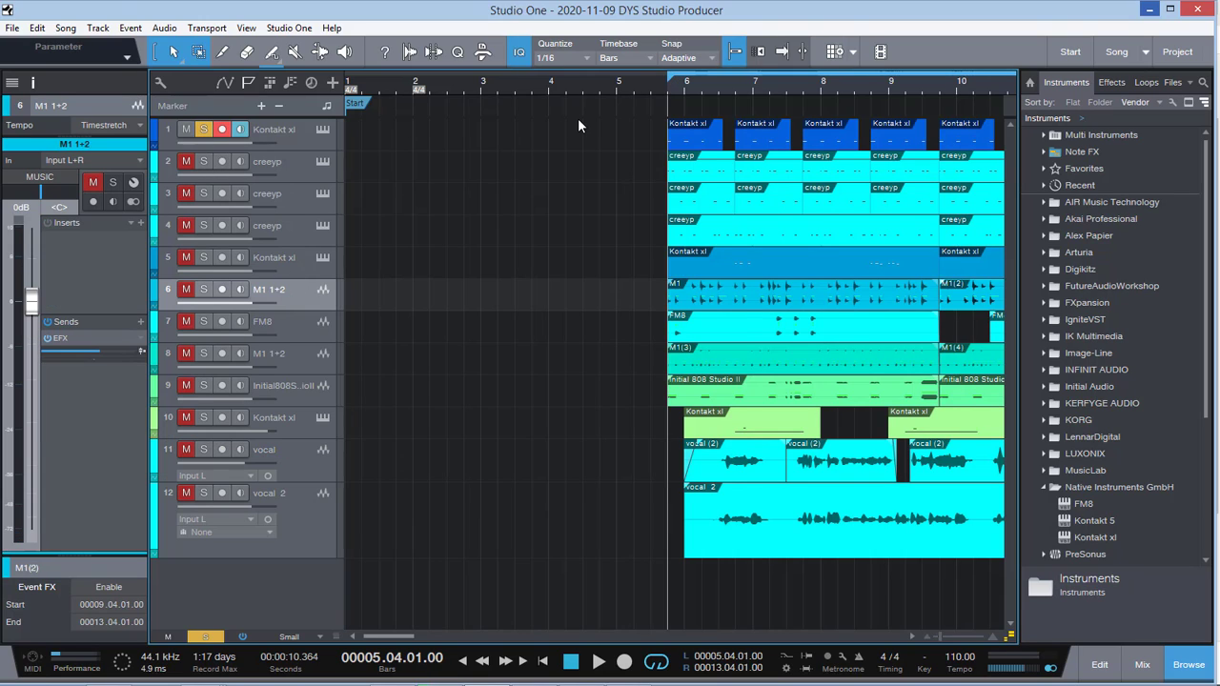
{"action": "key", "text": "space"}
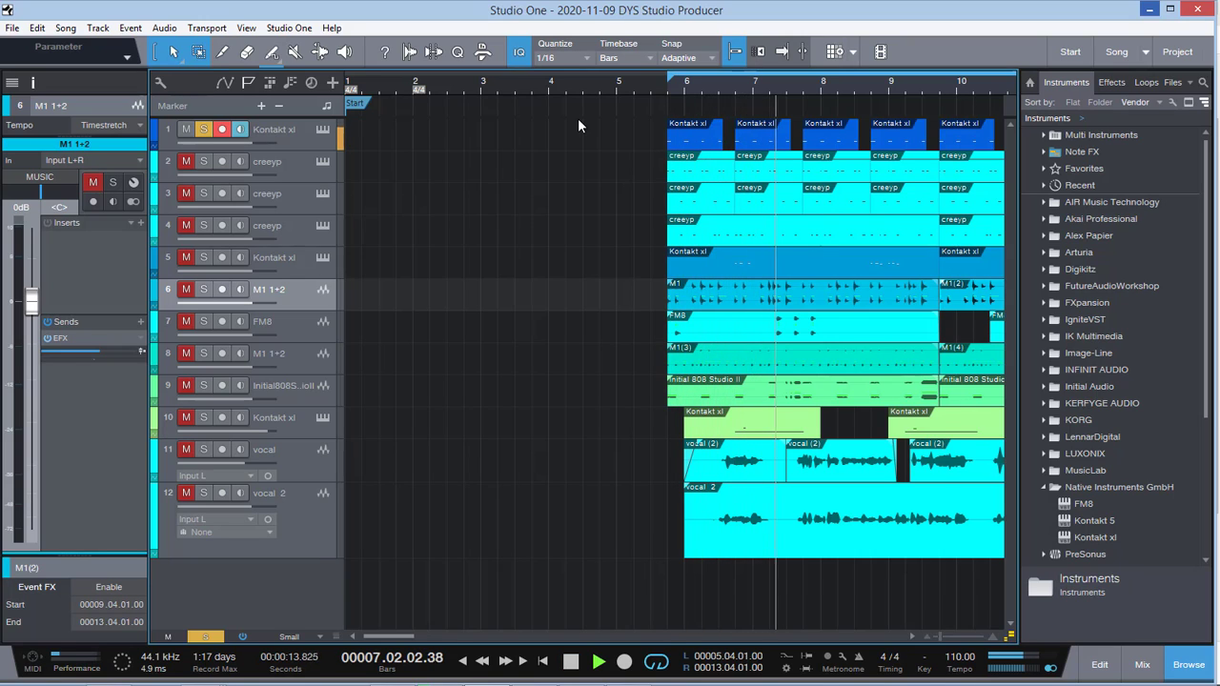
Step: Add tracks 2 through 6 to the soloed playback one at a time
{"action": "left_click", "coordinate": [207, 162]}
{"action": "left_click", "coordinate": [187, 196]}
{"action": "left_click", "coordinate": [187, 227]}
{"action": "left_click", "coordinate": [186, 259]}
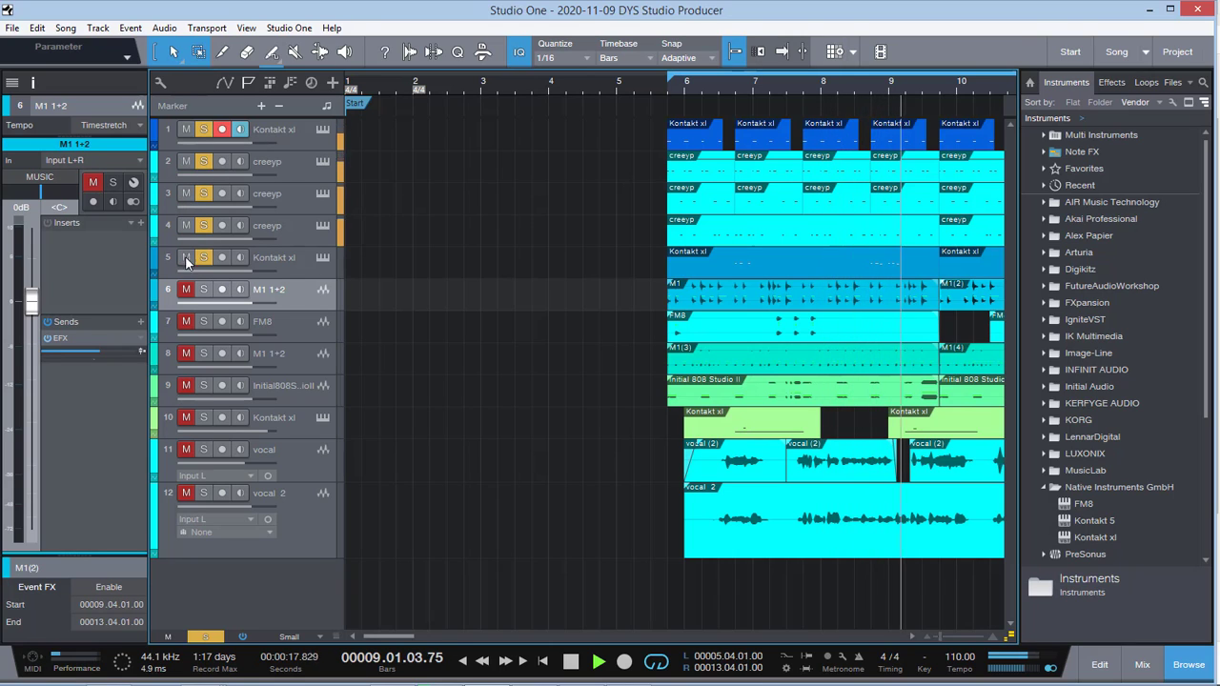
{"action": "left_click", "coordinate": [186, 290]}
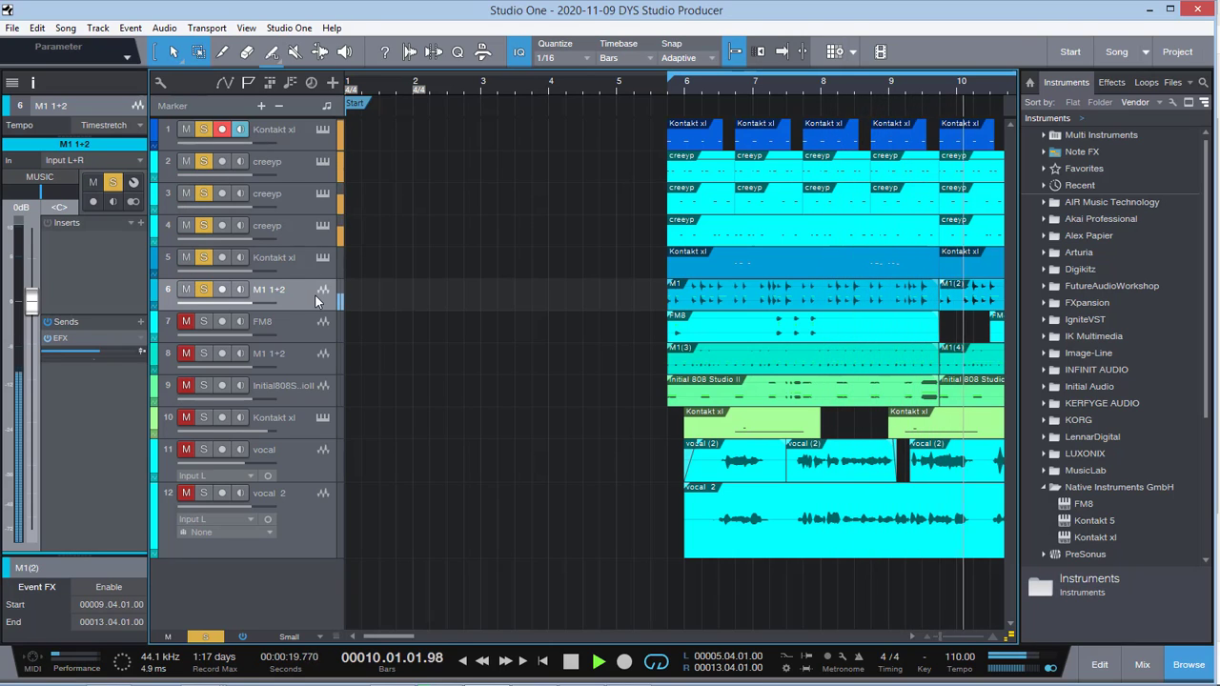
Step: Solo the DRUM COMP bus in the mixing console and close the console
{"action": "left_click_drag", "start_coordinate": [941, 637], "coordinate": [937, 638]}
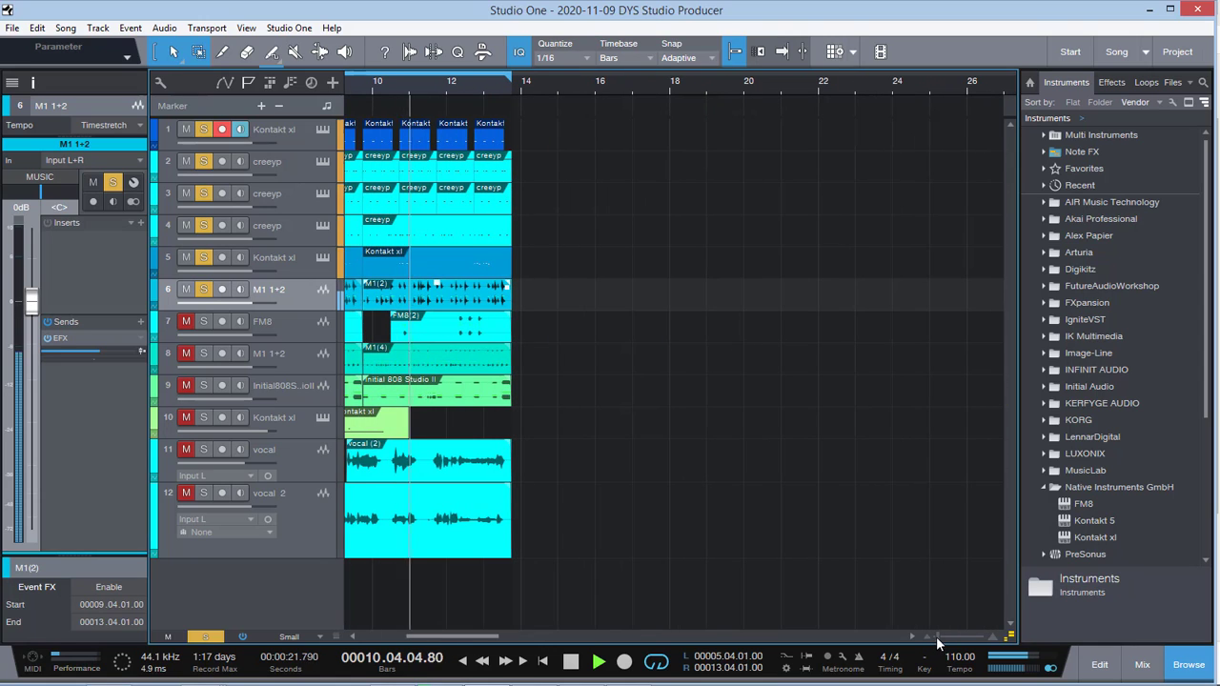
{"action": "left_click_drag", "start_coordinate": [484, 637], "coordinate": [457, 637]}
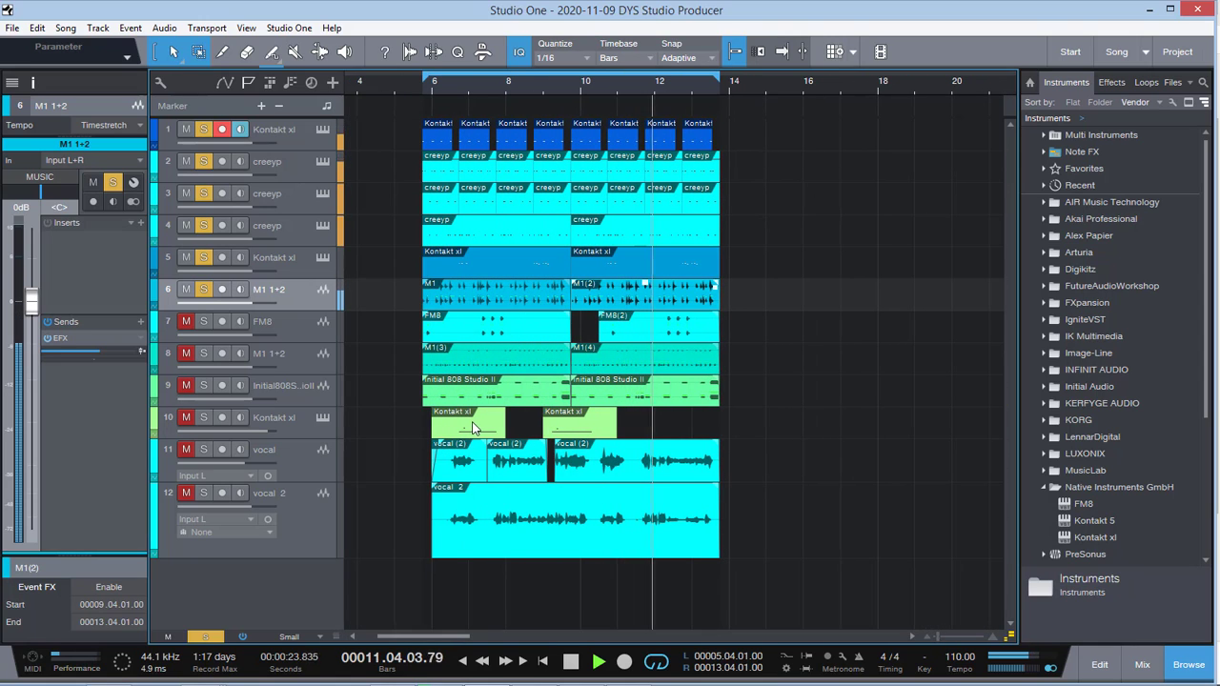
{"action": "left_click", "coordinate": [1146, 671]}
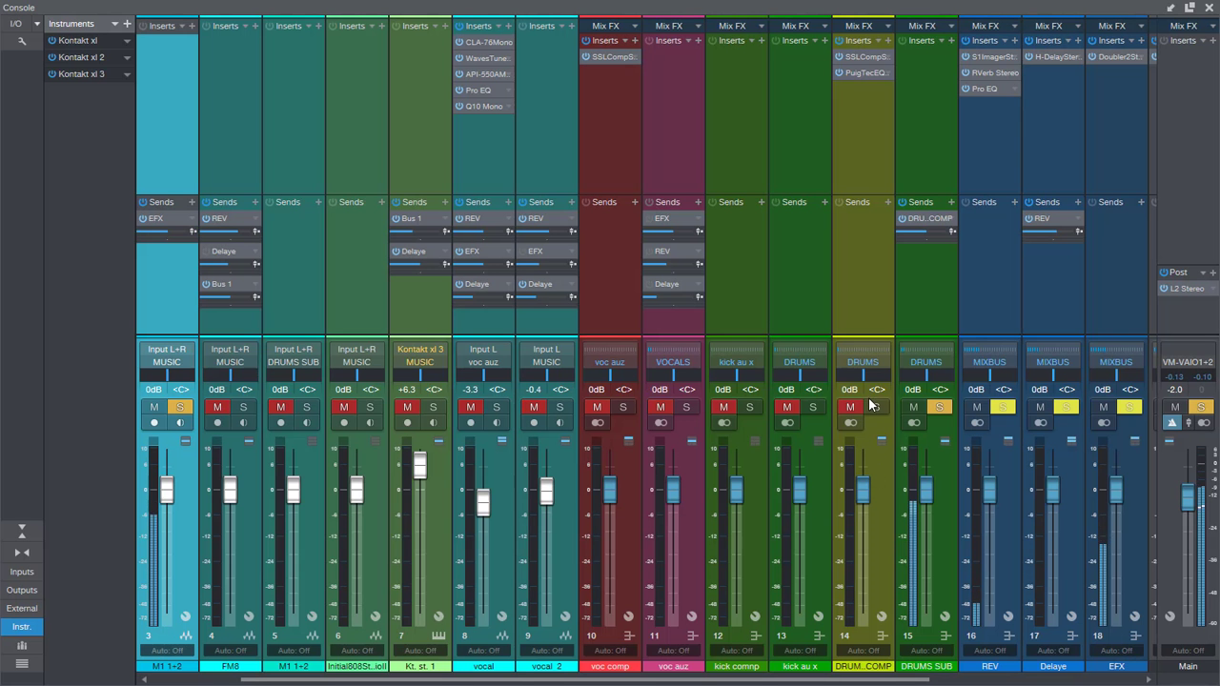
{"action": "left_click", "coordinate": [873, 406]}
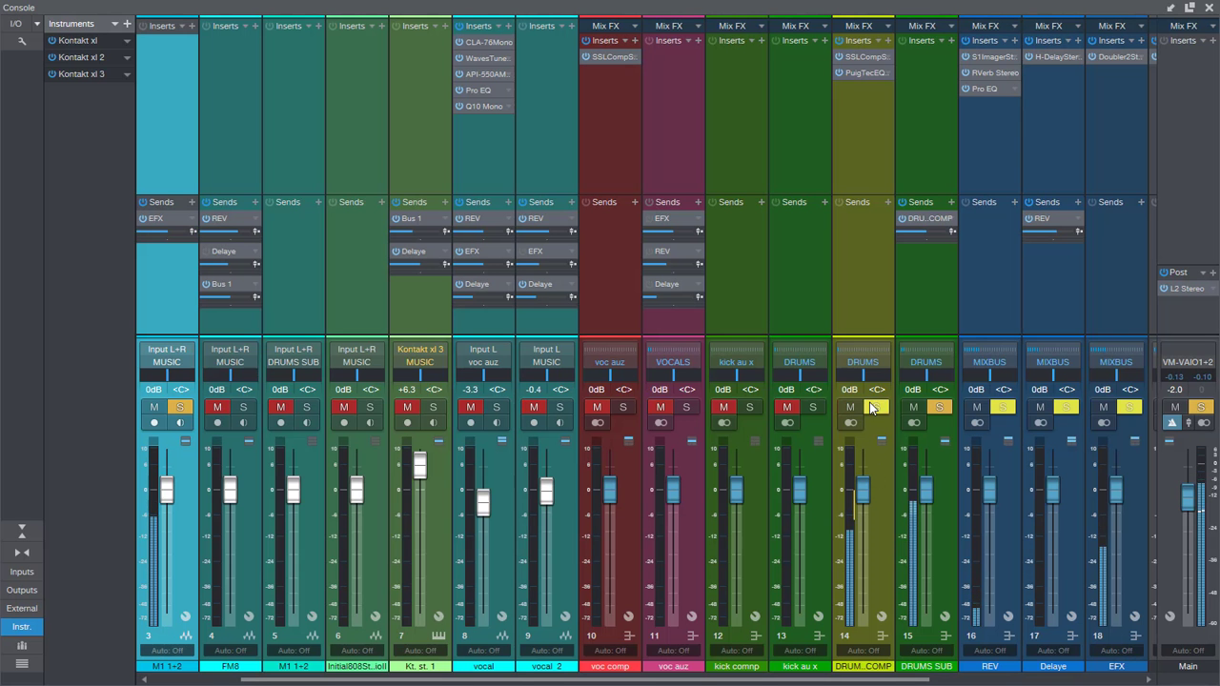
{"action": "left_click", "coordinate": [1208, 12]}
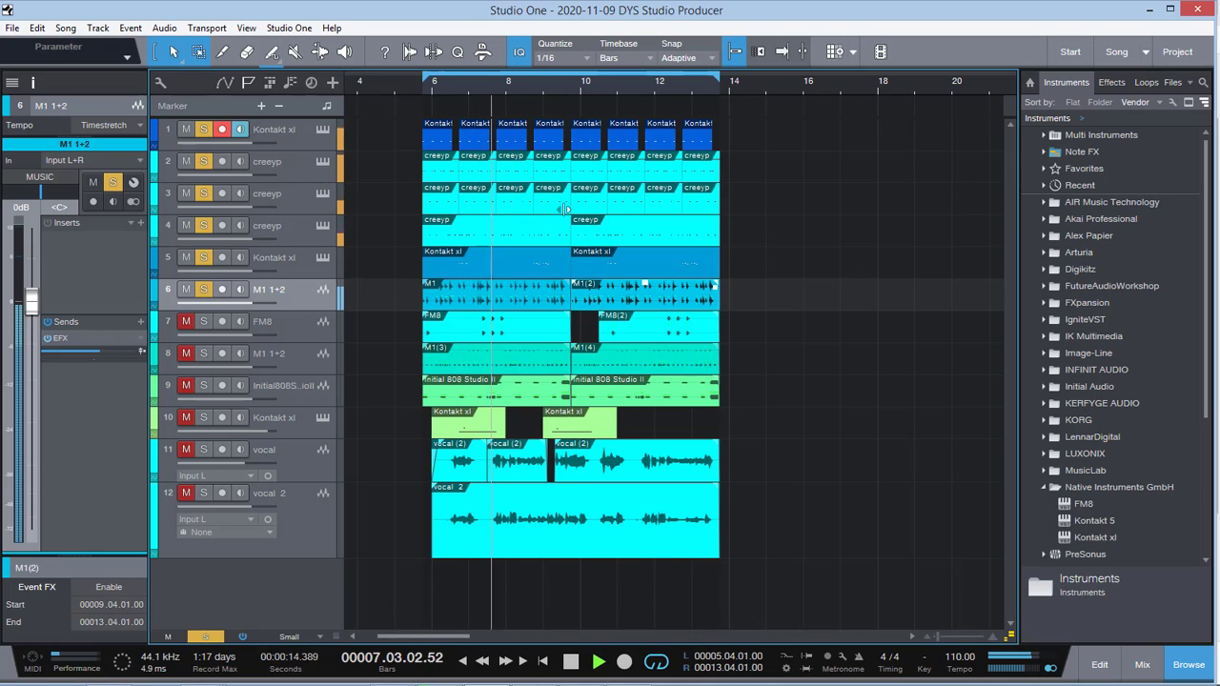
Step: Pause playback, add the Initial 808 Studio track to the soloed tracks and resume playback
{"action": "key", "text": "space"}
{"action": "left_click", "coordinate": [185, 385]}
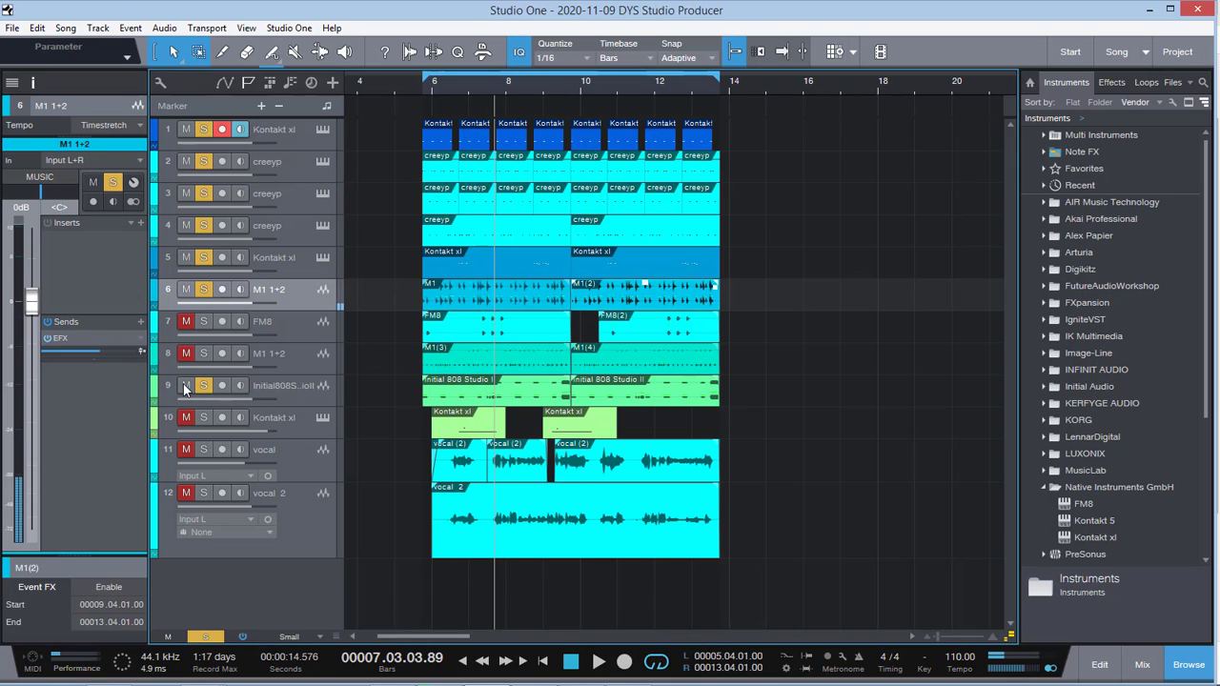
{"action": "key", "text": "space"}
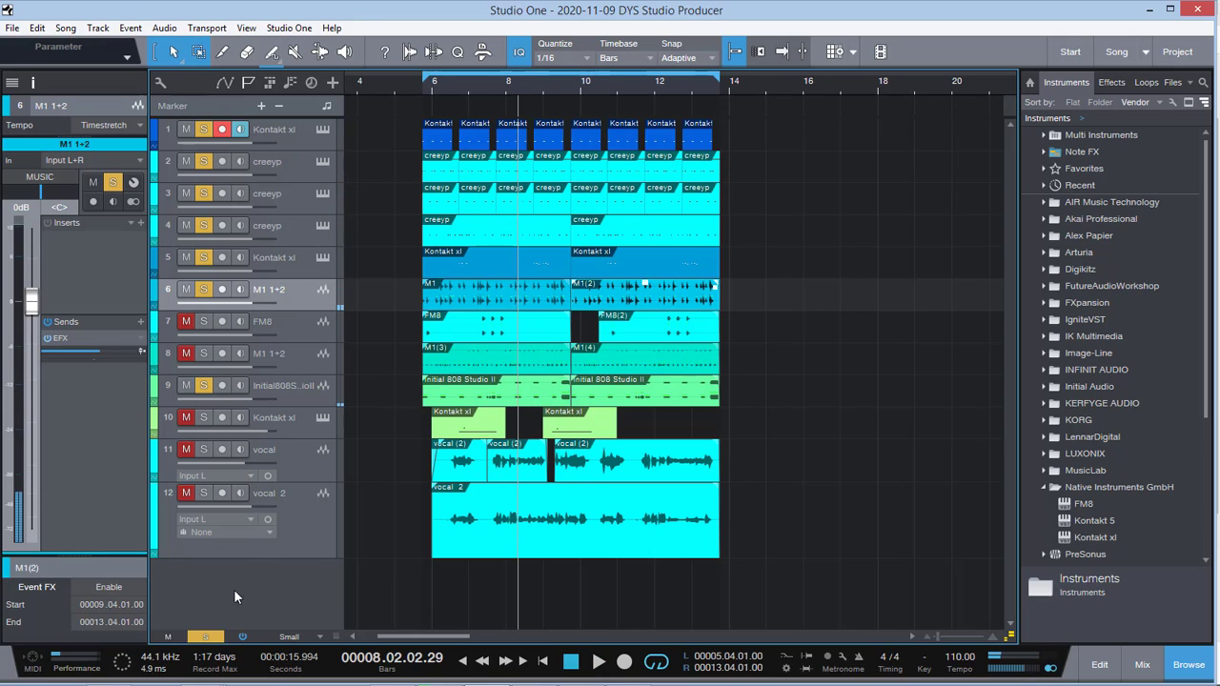
Step: Clear all solos, select the vocal track on track 11 and play the full mix from bar 6
{"action": "left_click", "coordinate": [205, 636]}
{"action": "left_click", "coordinate": [305, 467]}
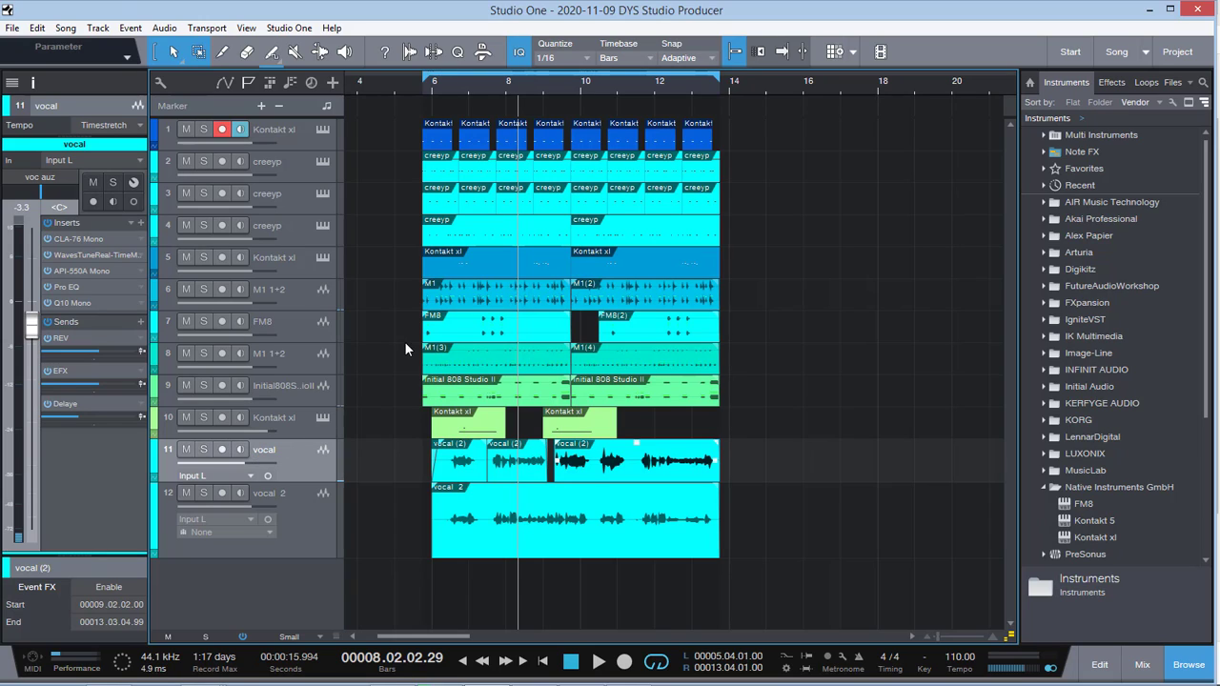
{"action": "left_click", "coordinate": [427, 84]}
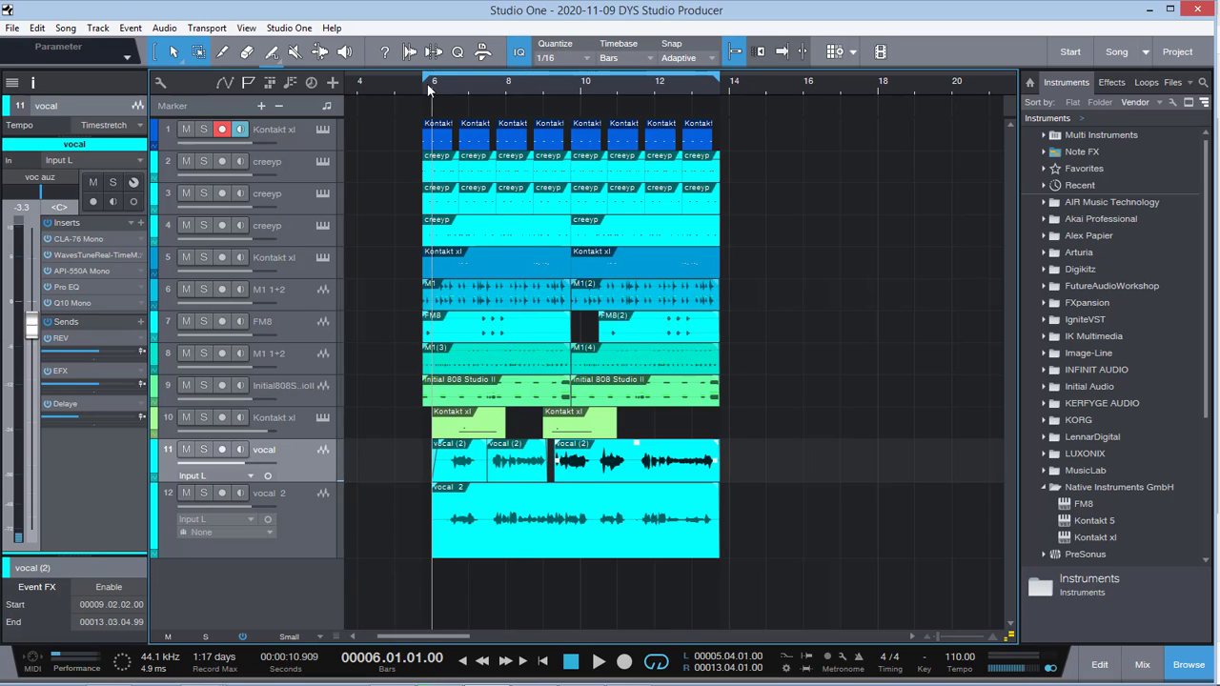
{"action": "key", "text": "space"}
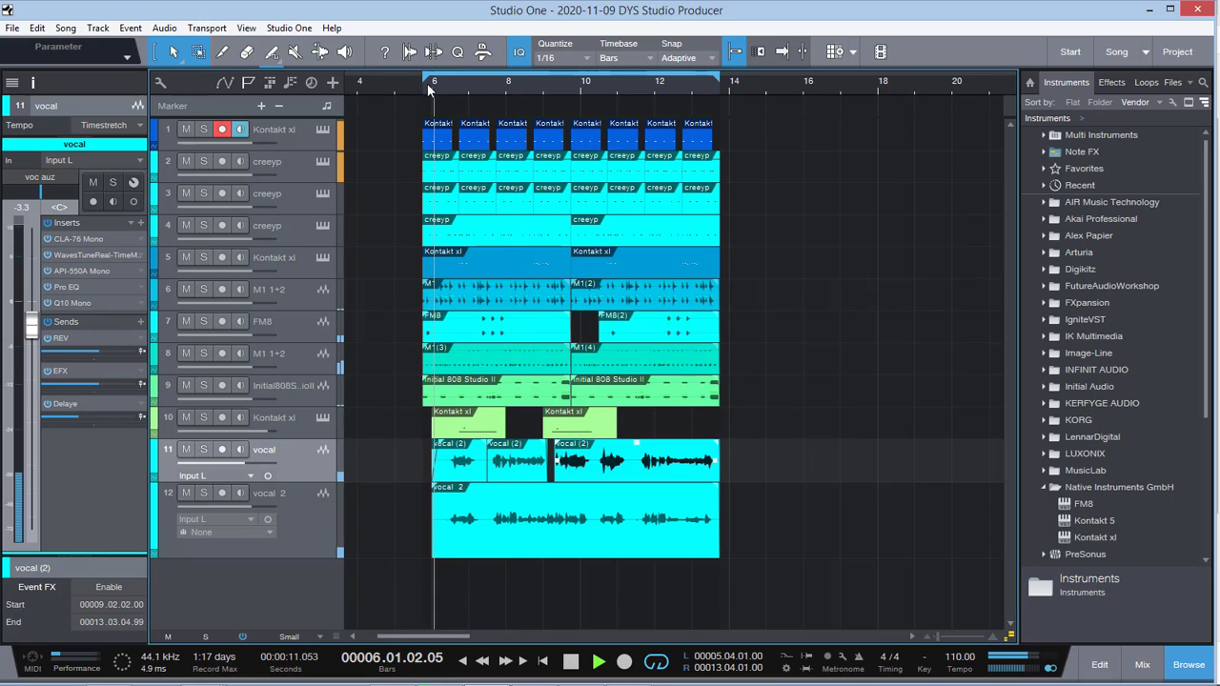
Step: Mute the vocal 2 track on track 12 and audition the mix without it, pausing and resuming playback
{"action": "left_click", "coordinate": [185, 493]}
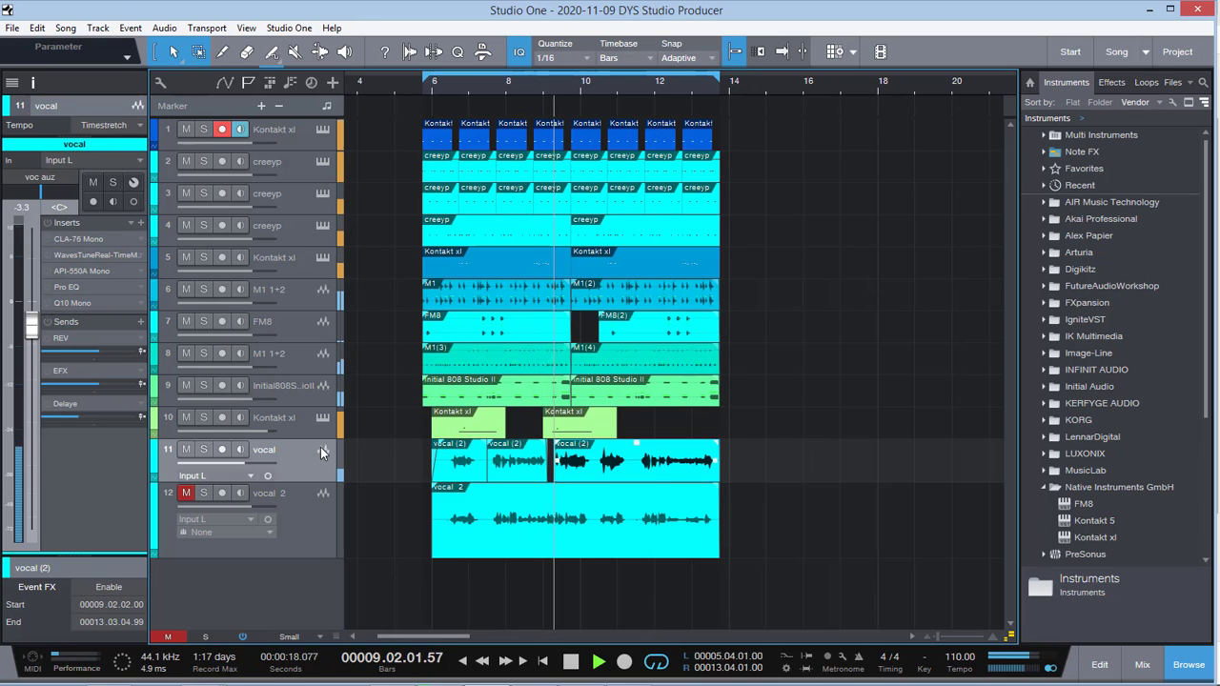
{"action": "key", "text": "space"}
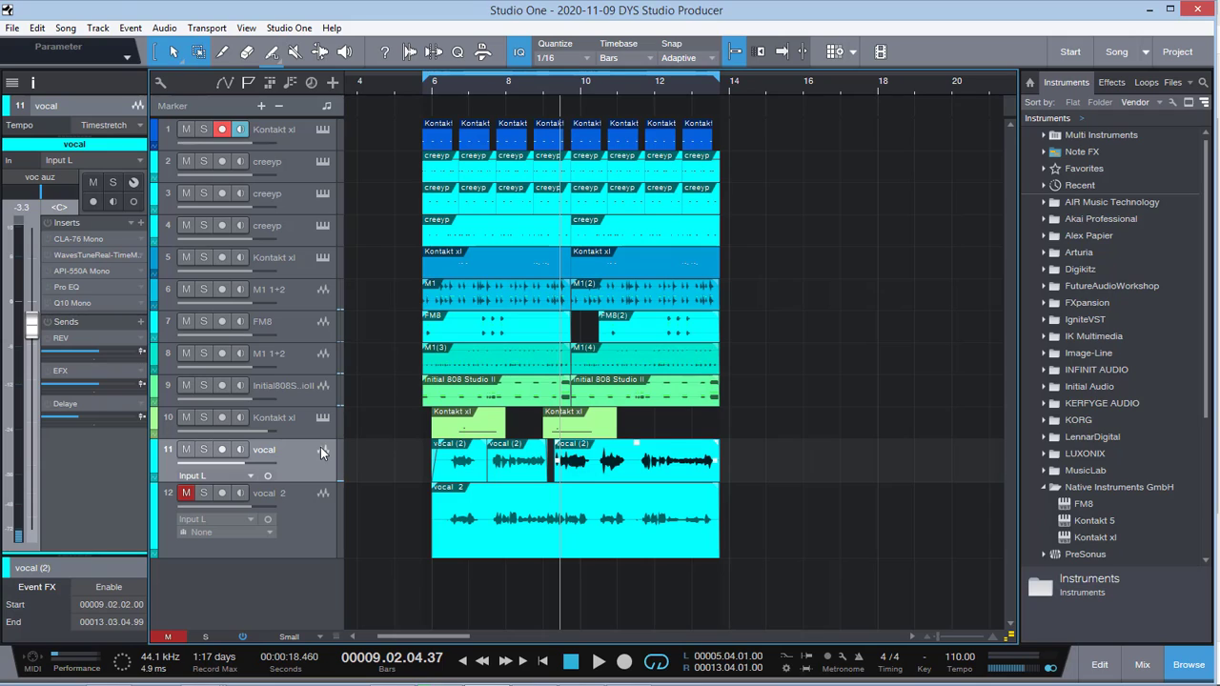
{"action": "key", "text": "space"}
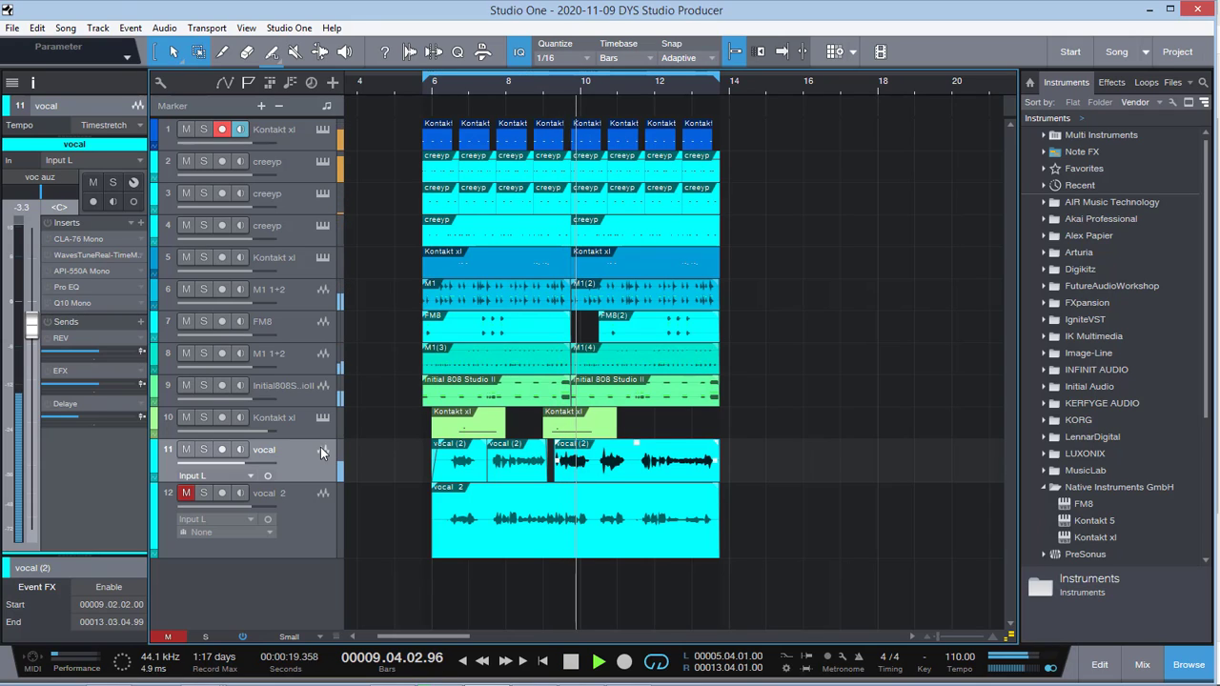
{"action": "key", "text": "space"}
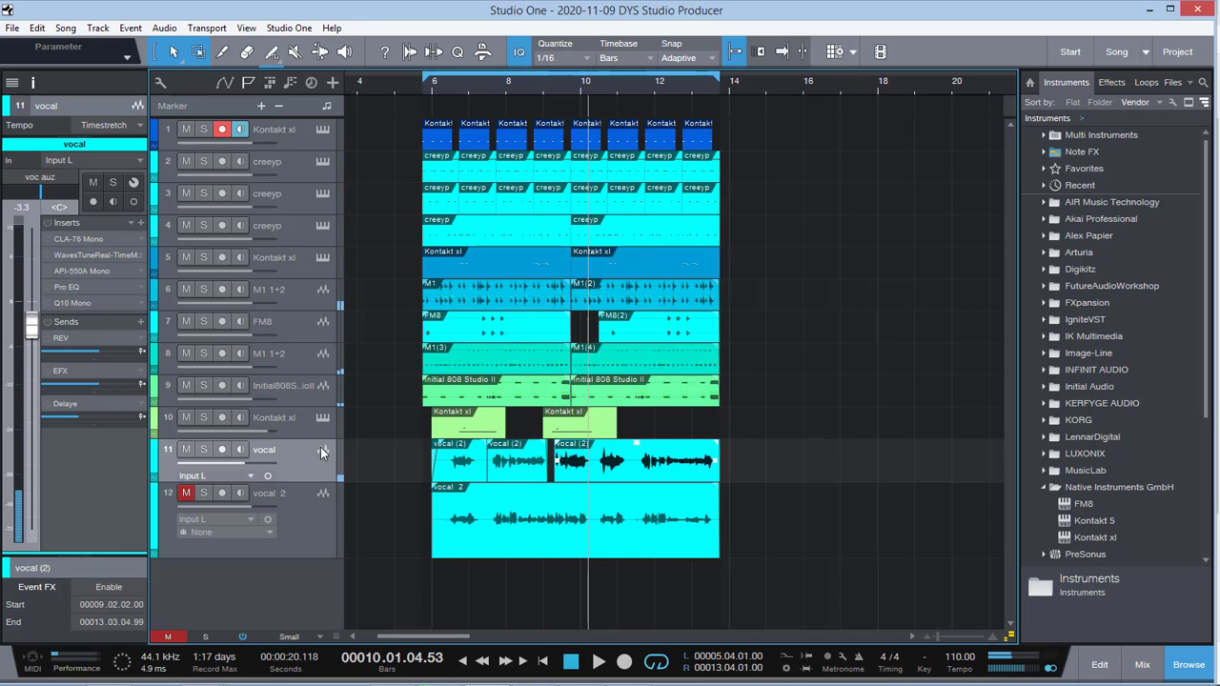
{"action": "key", "text": "space"}
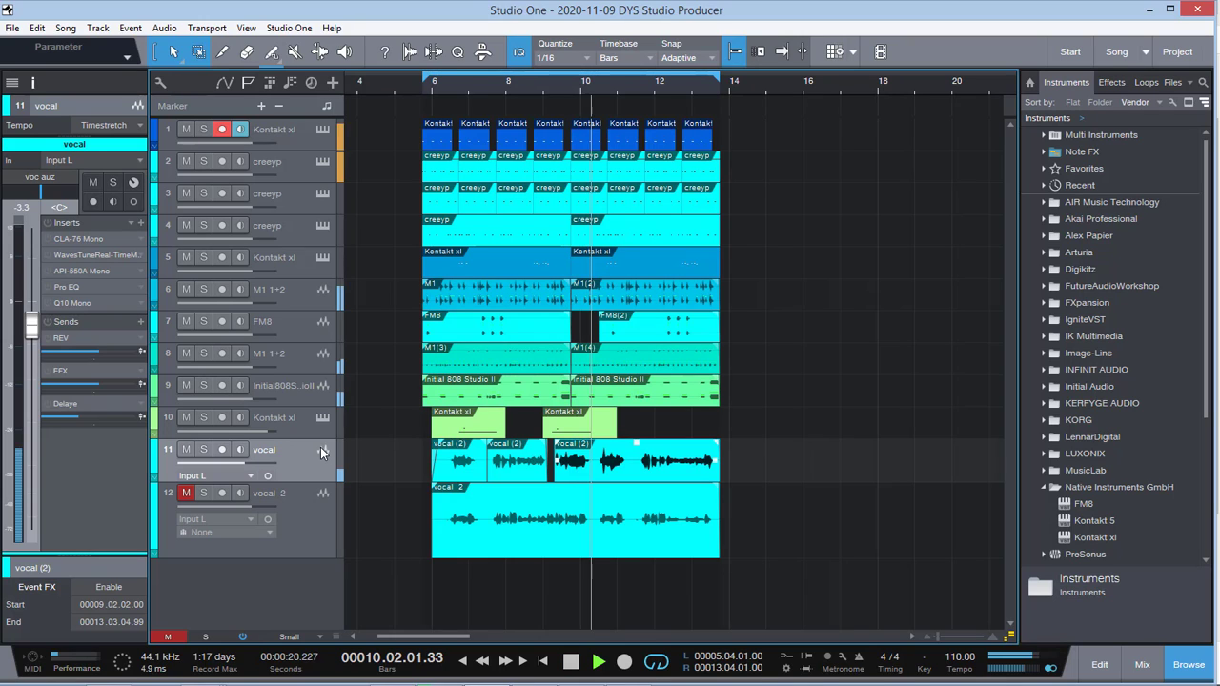
Step: Bypass all inserts on the vocal track except Waves Tune Real-Time and stop playback
{"action": "left_click", "coordinate": [47, 256]}
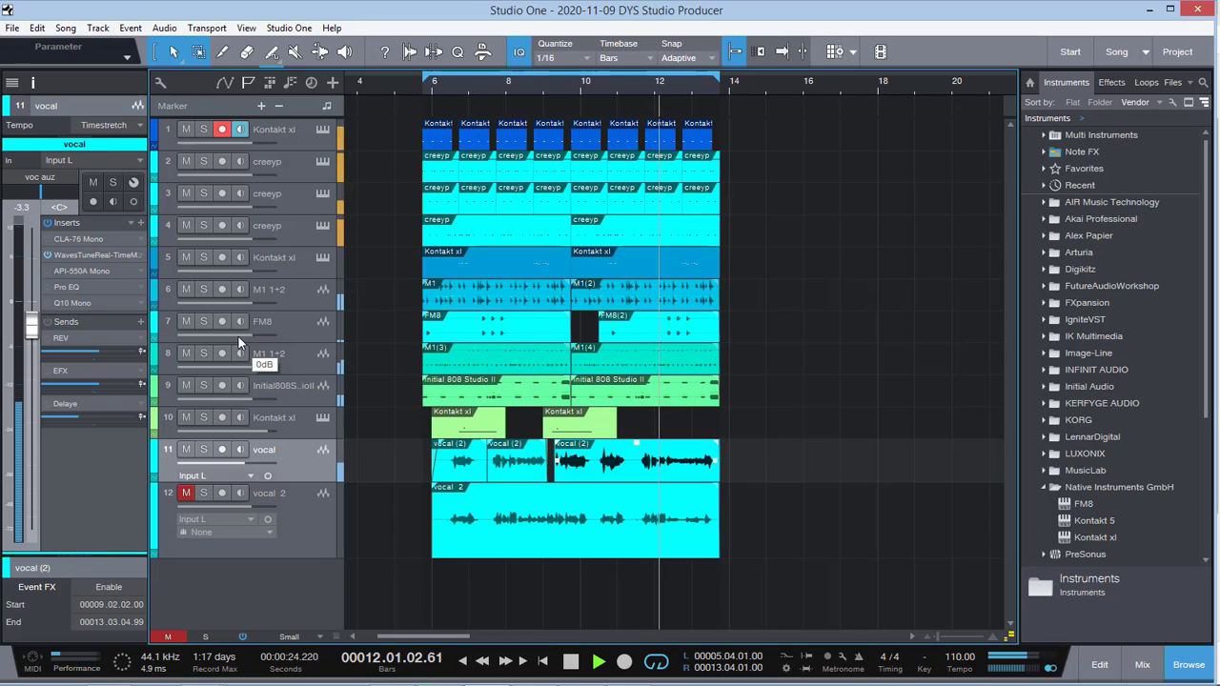
{"action": "key", "text": "space"}
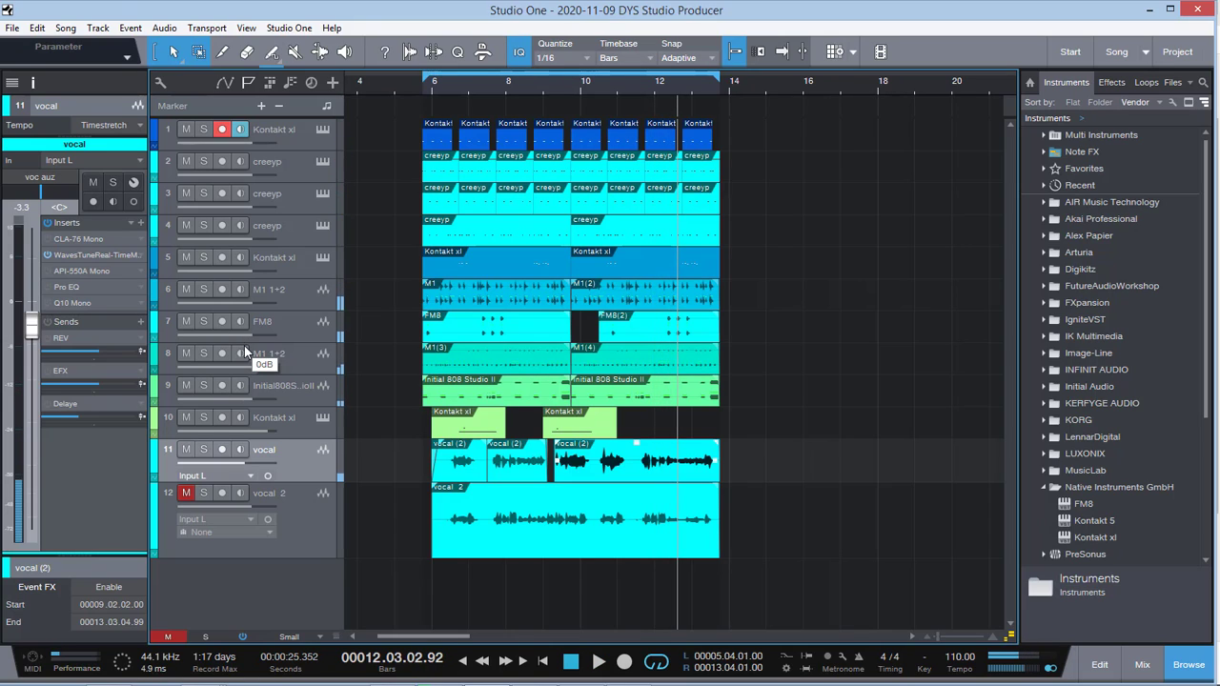
Step: Open the vocal track's CLA-76 Mono compressor, place the playhead near bar 6 and set the compressor's analog option to Off
{"action": "left_click", "coordinate": [70, 238]}
{"action": "left_click_drag", "start_coordinate": [537, 147], "coordinate": [850, 105]}
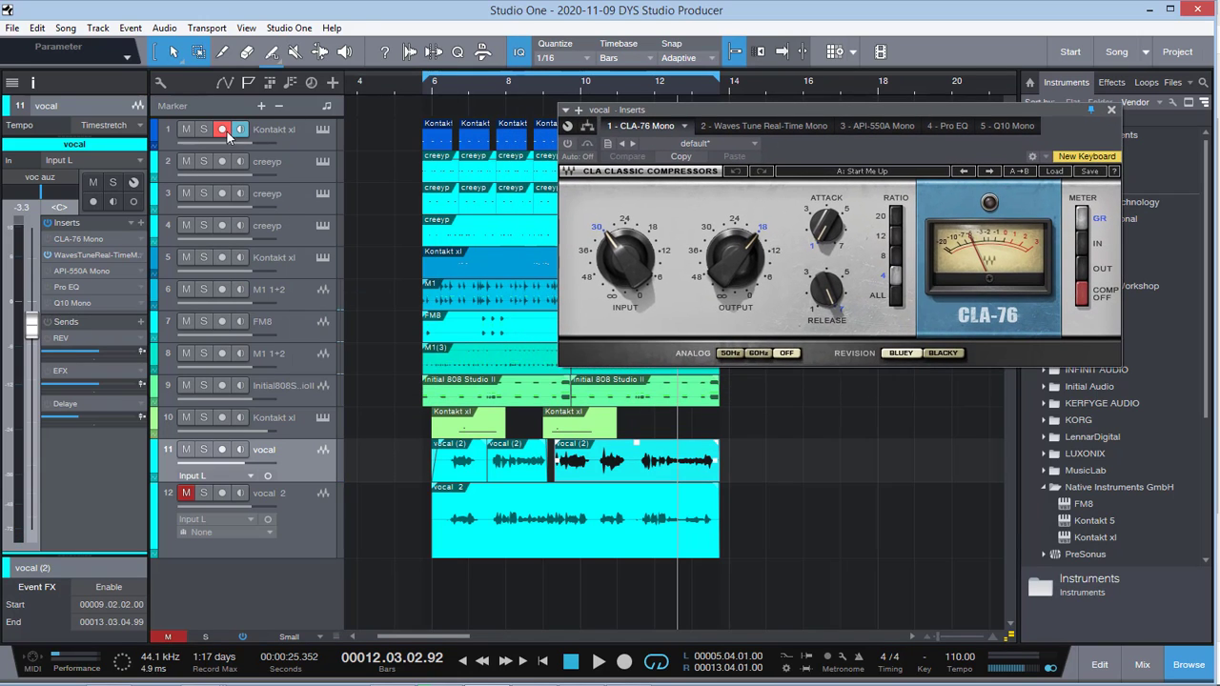
{"action": "left_click", "coordinate": [441, 85]}
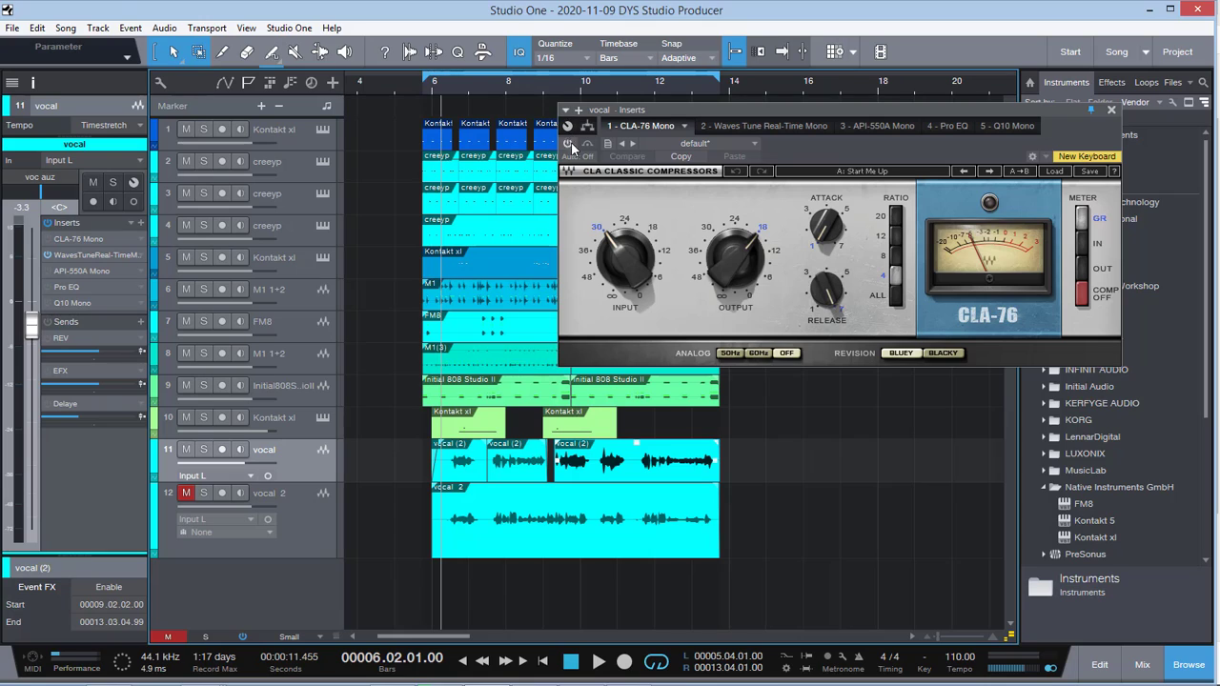
{"action": "left_click", "coordinate": [788, 356]}
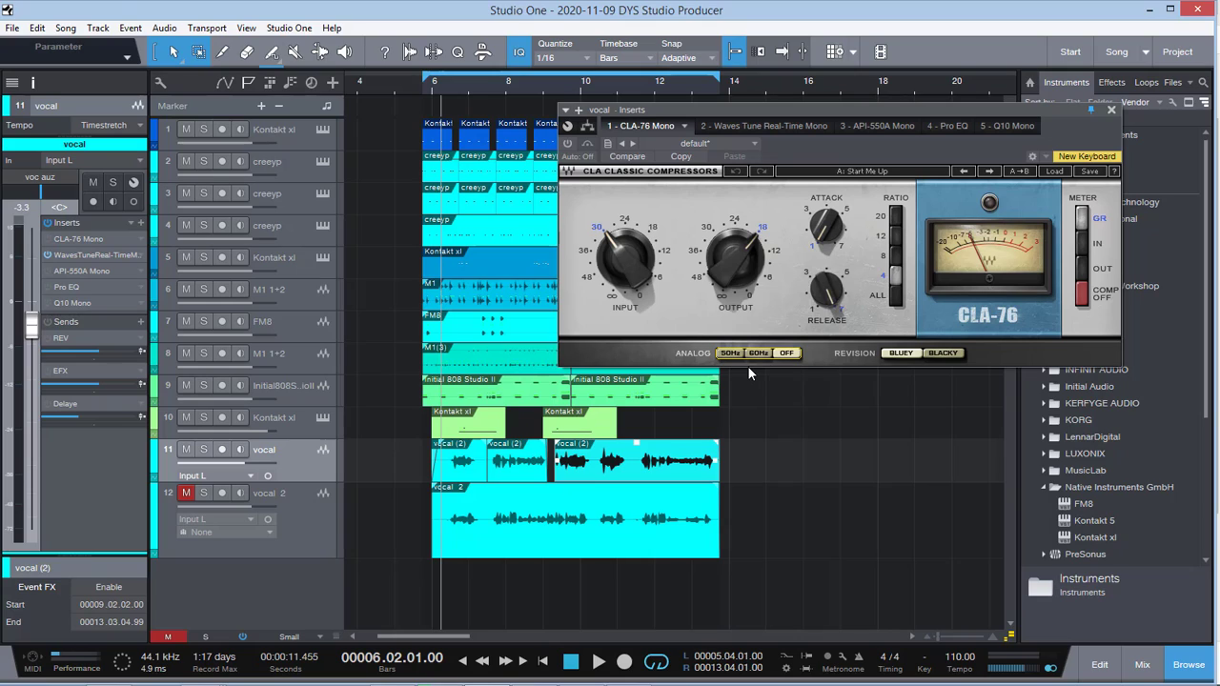
Step: Raise the vocal track's volume to 0 dB, comparing it with the previous fader level during playback
{"action": "left_click", "coordinate": [30, 342], "text": "ctrl"}
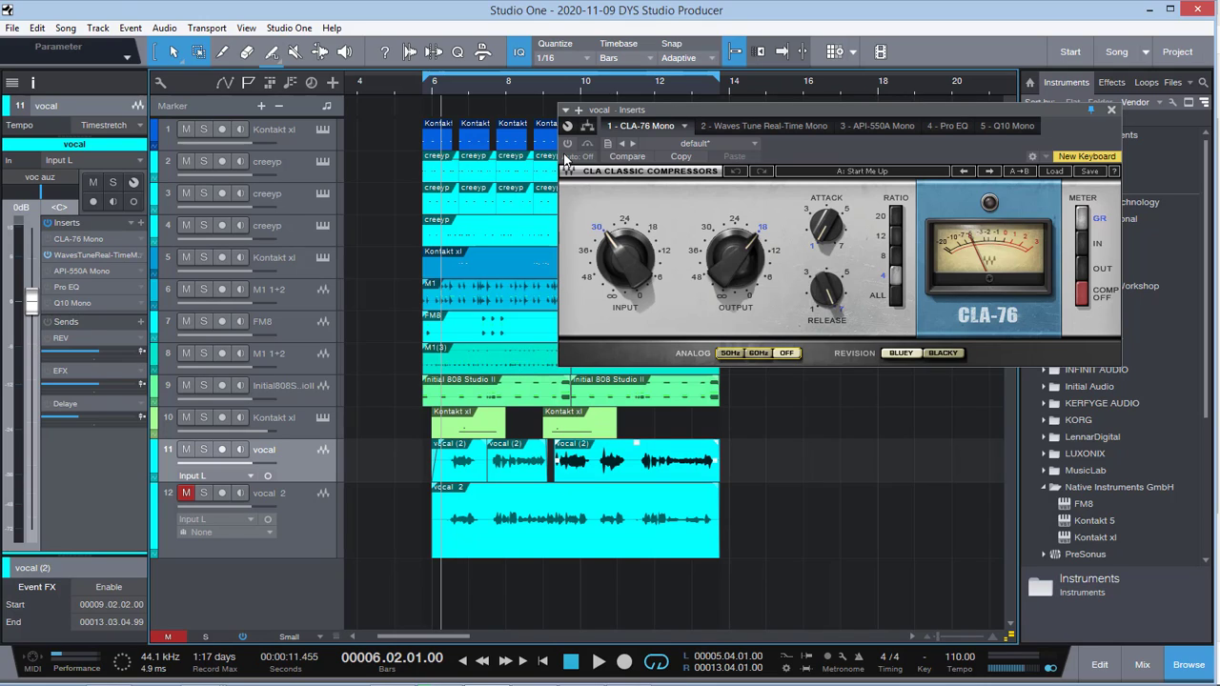
{"action": "key", "text": "space"}
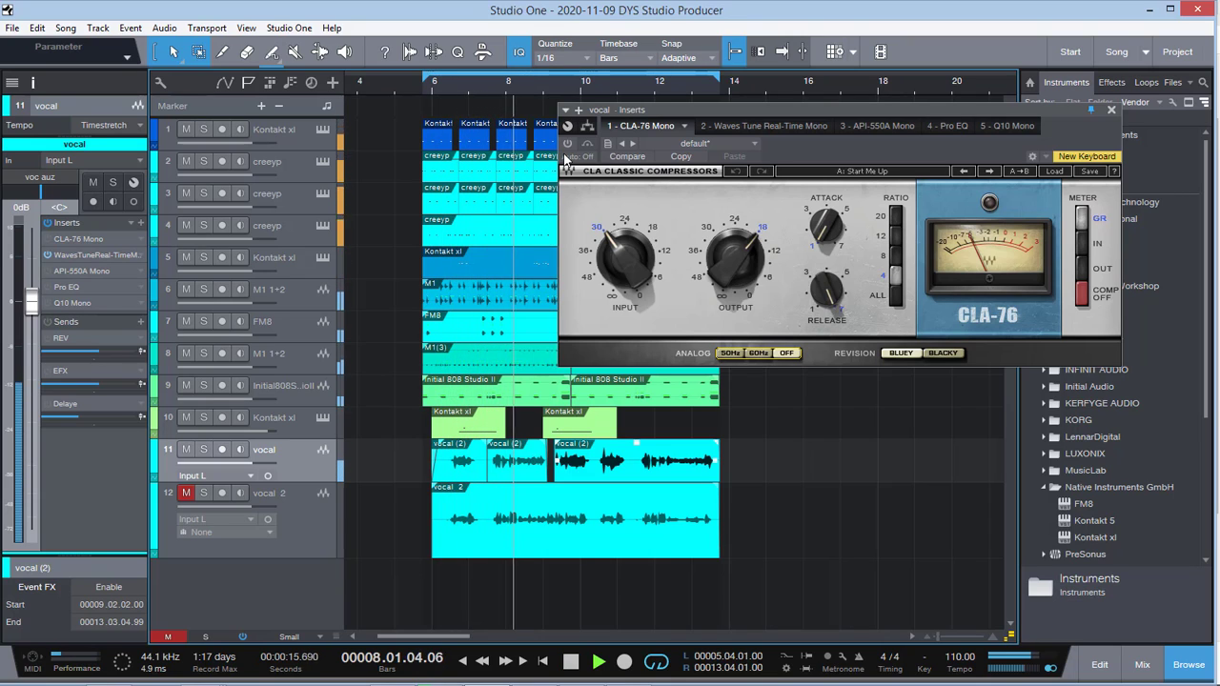
{"action": "key", "text": "space"}
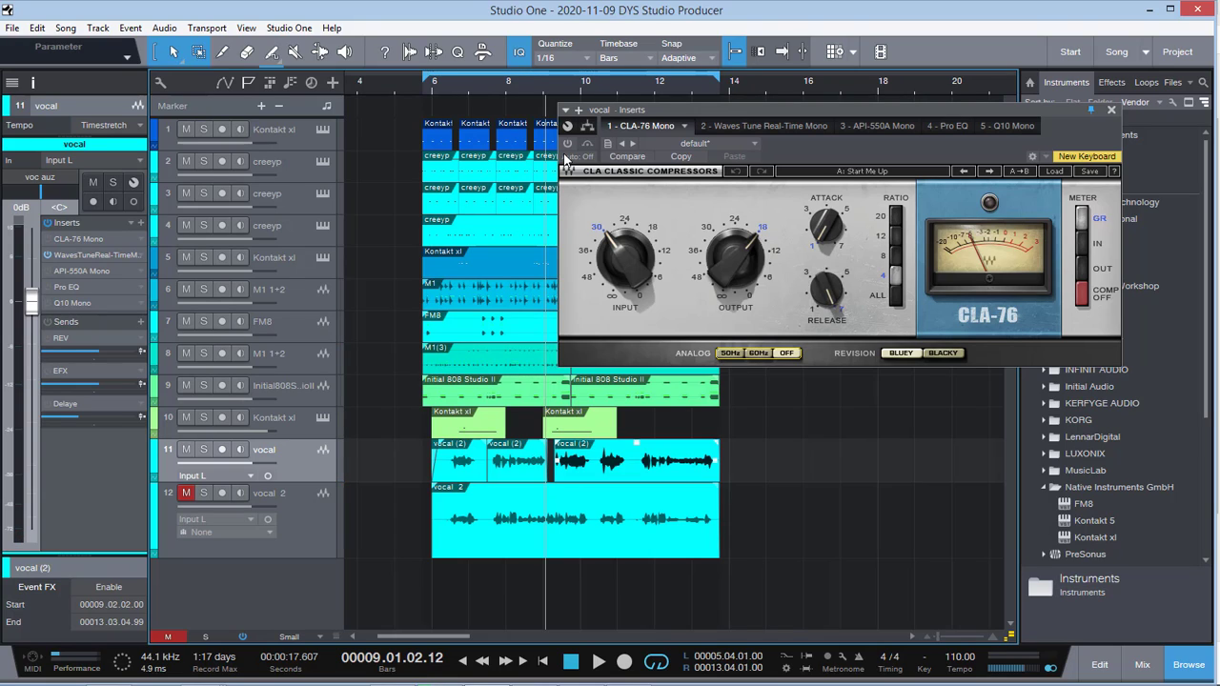
{"action": "key", "text": "ctrl+z"}
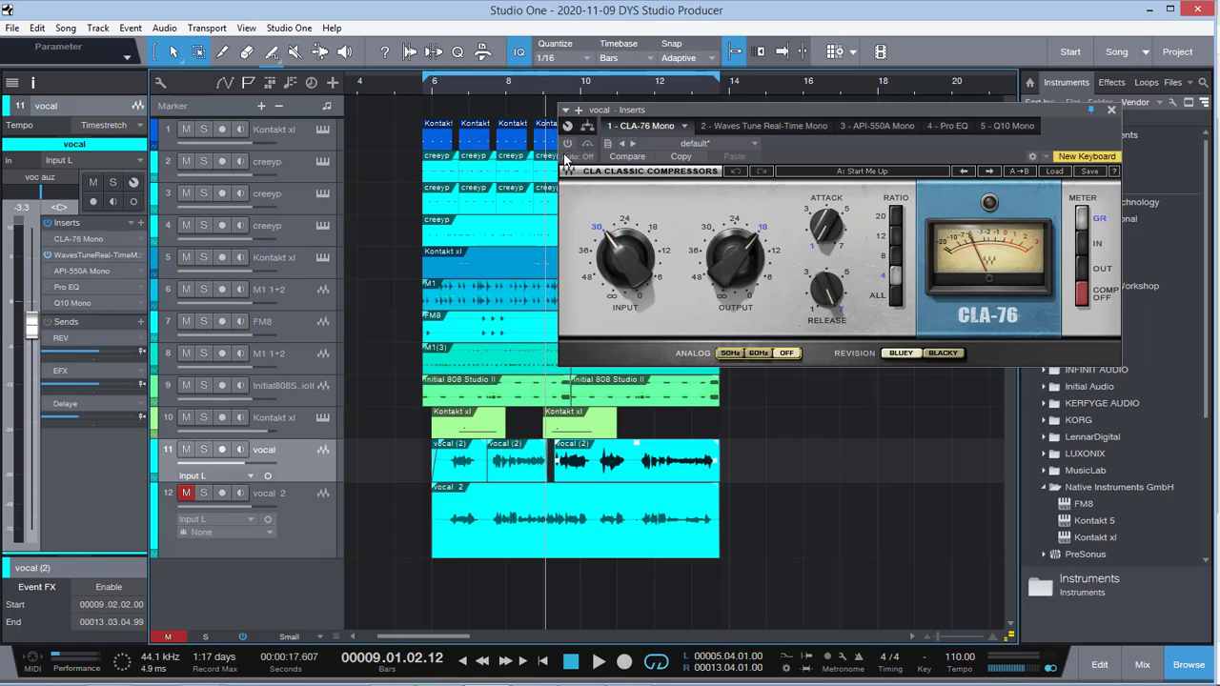
{"action": "left_click", "coordinate": [35, 328], "text": "ctrl"}
{"action": "key", "text": "space"}
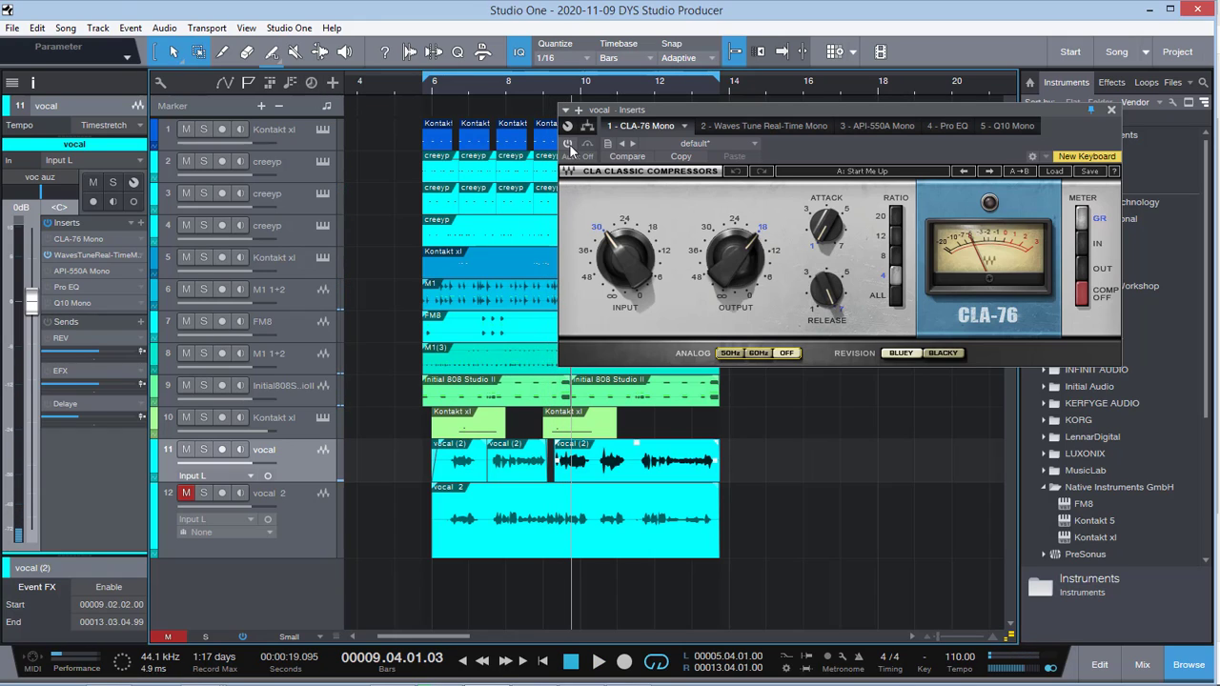
Step: Enable the CLA-76 Mono compressor on the vocal and play the mix from near bar 6
{"action": "left_click", "coordinate": [568, 144]}
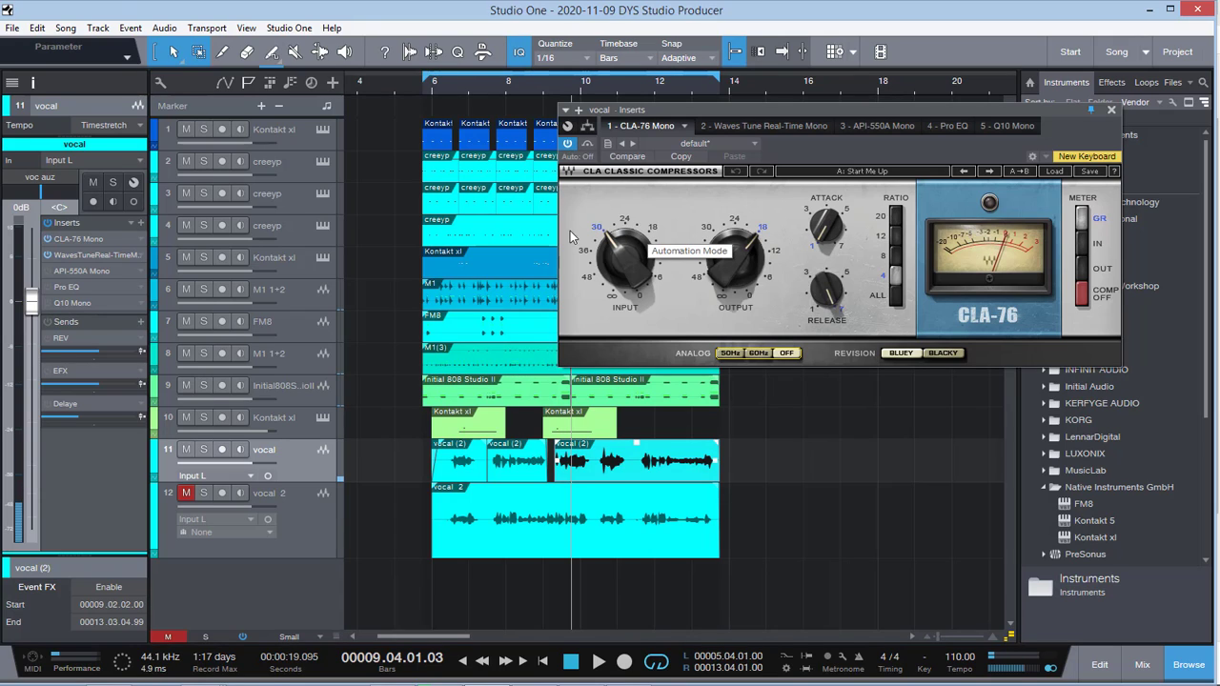
{"action": "left_click", "coordinate": [460, 83]}
{"action": "key", "text": "space"}
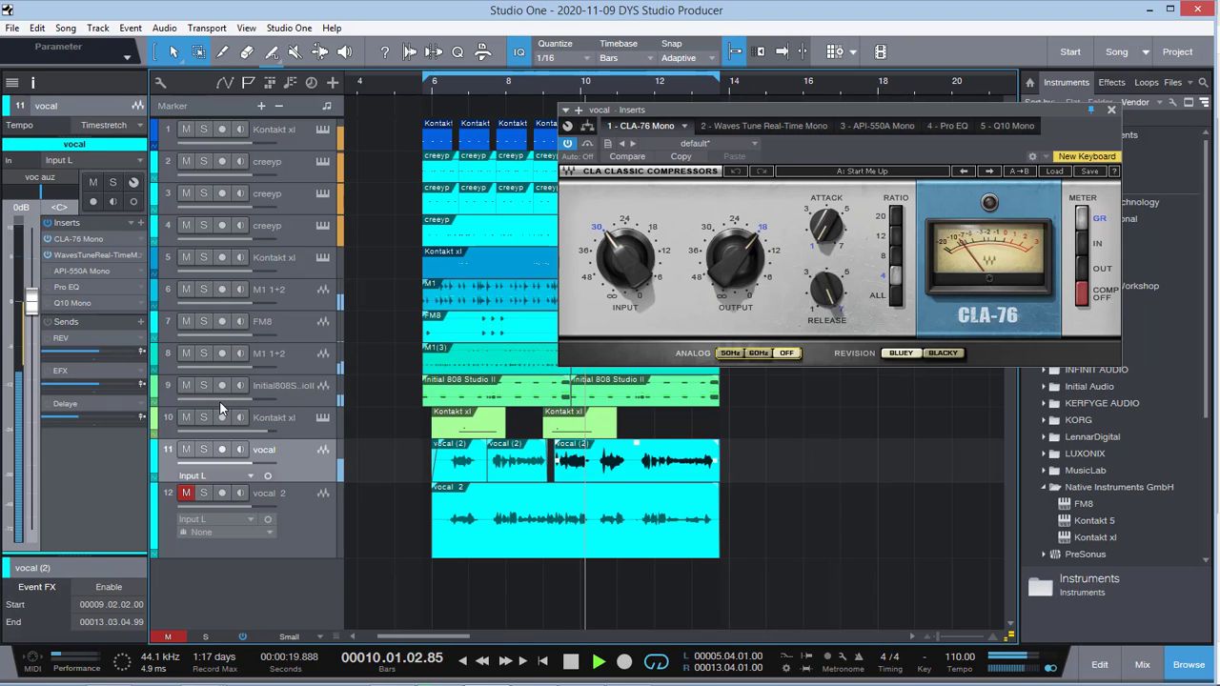
Step: Solo the Kontakt xl track on track 10, the Initial 808 Studio track and the vocal track on track 11
{"action": "left_click", "coordinate": [203, 421]}
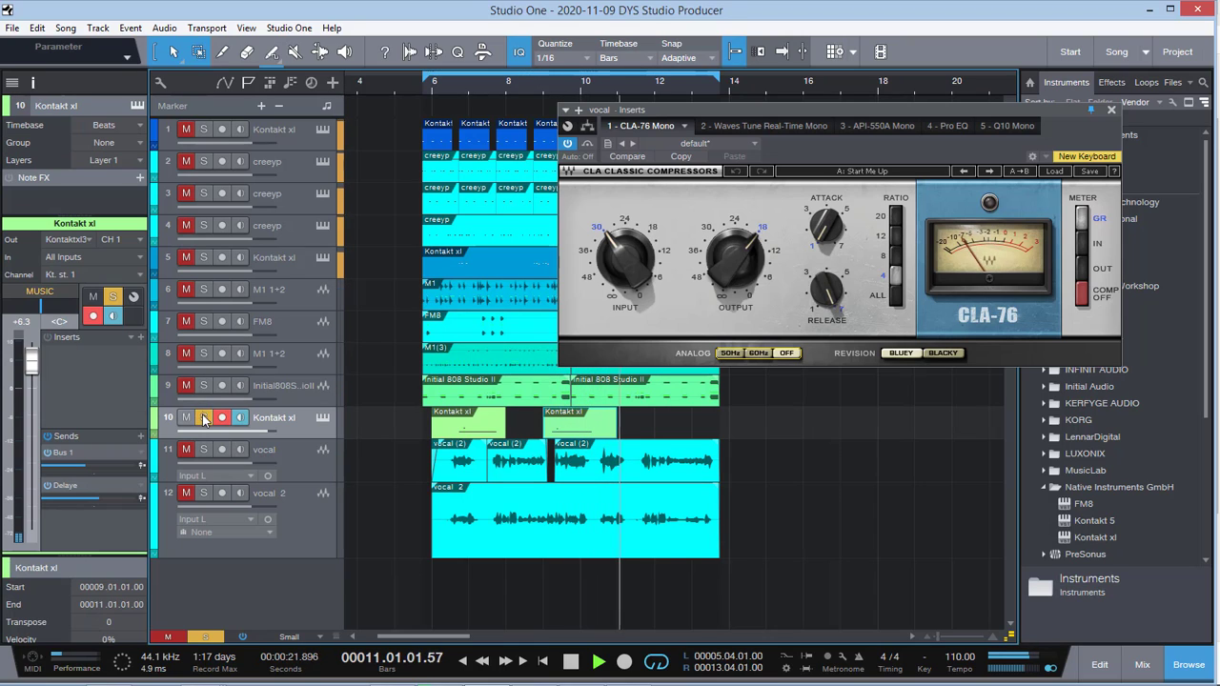
{"action": "left_click", "coordinate": [203, 384]}
{"action": "left_click", "coordinate": [204, 450]}
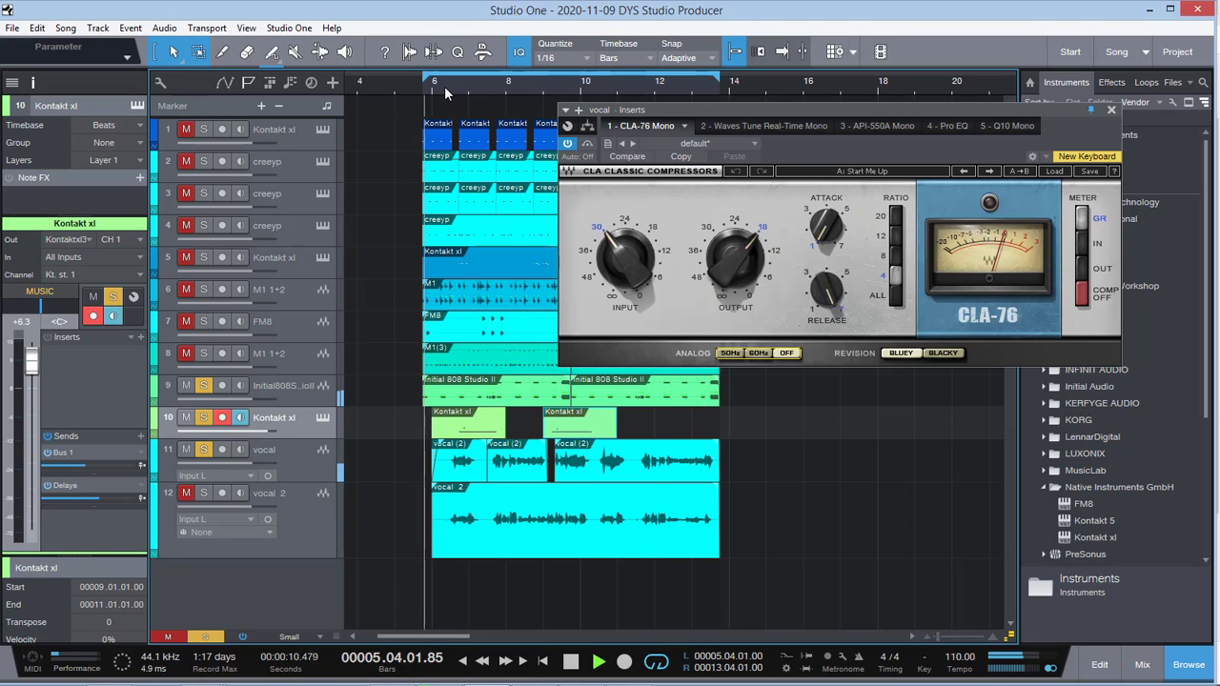
Step: Try the vocal 2 track in the soloed playback, reselect the vocal track and mute vocal 2 again
{"action": "left_click", "coordinate": [186, 492]}
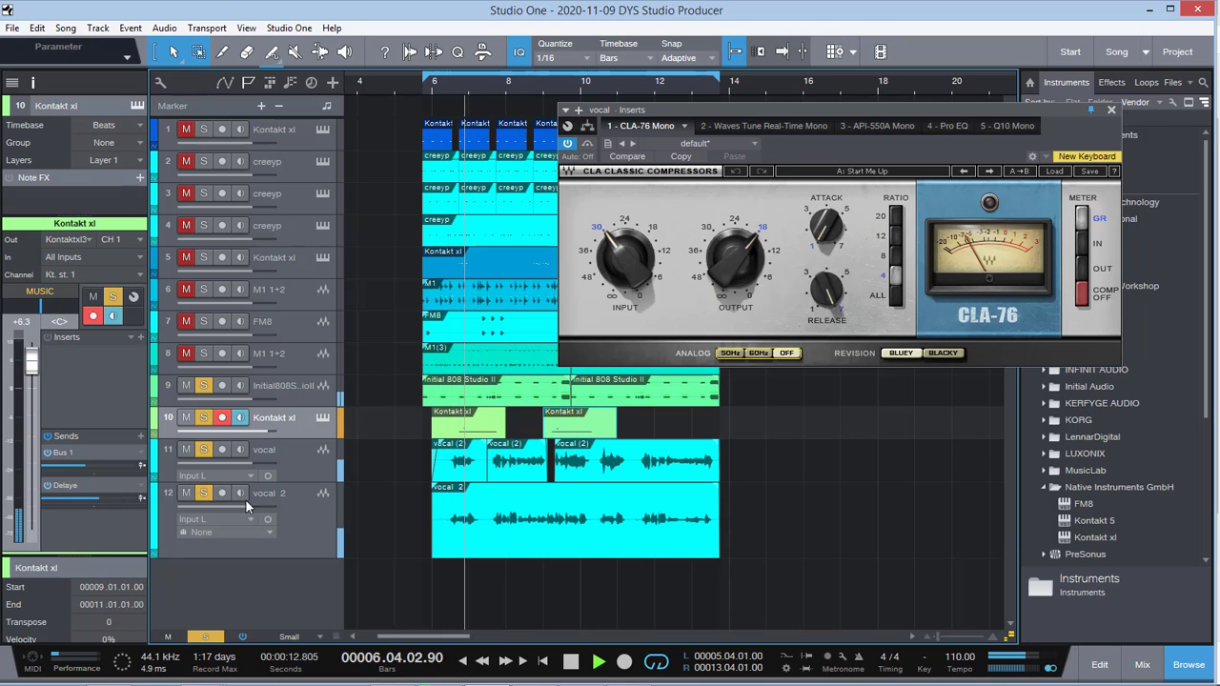
{"action": "left_click", "coordinate": [318, 517]}
{"action": "left_click", "coordinate": [307, 468]}
{"action": "left_click", "coordinate": [185, 493]}
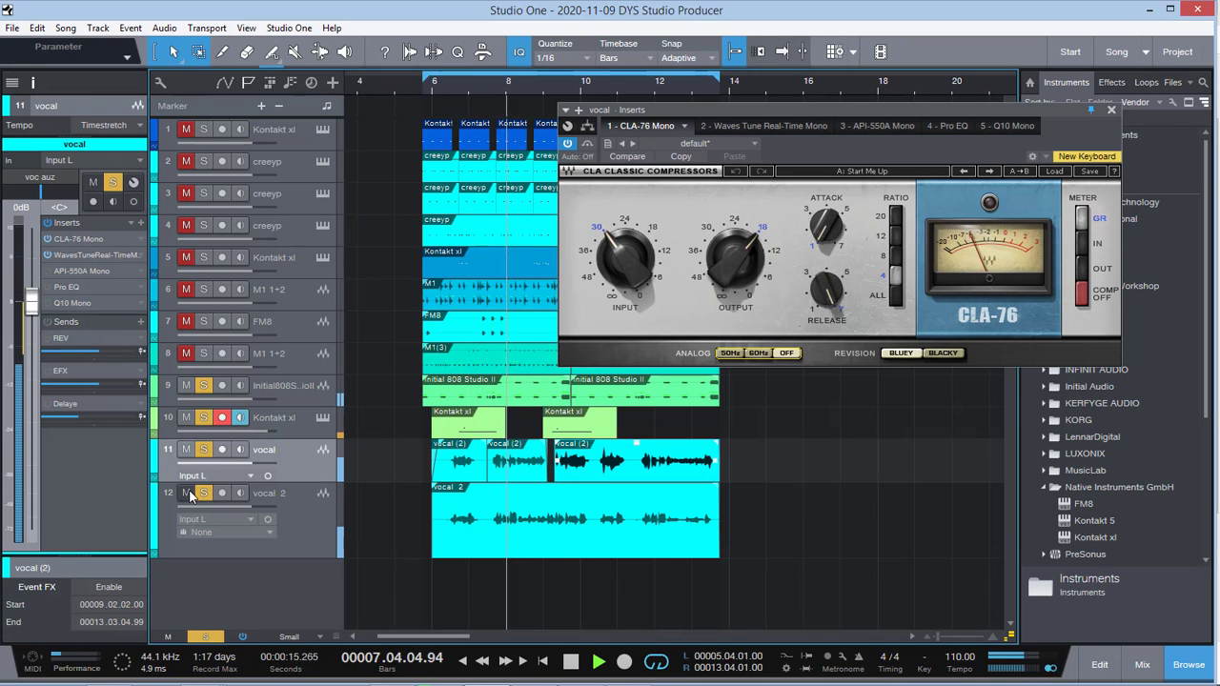
Step: Add tracks 8, 7, 6, 4, 3, 2, 1 and finally 5 to the soloed playback
{"action": "left_click", "coordinate": [187, 353]}
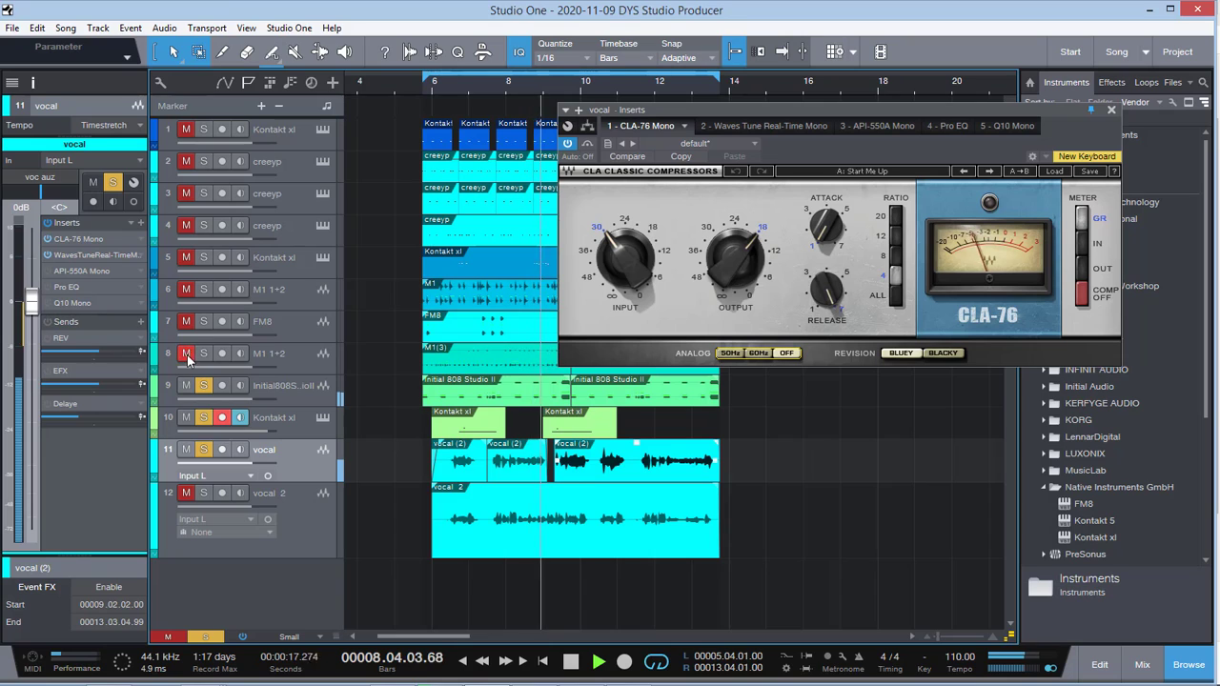
{"action": "left_click", "coordinate": [187, 322]}
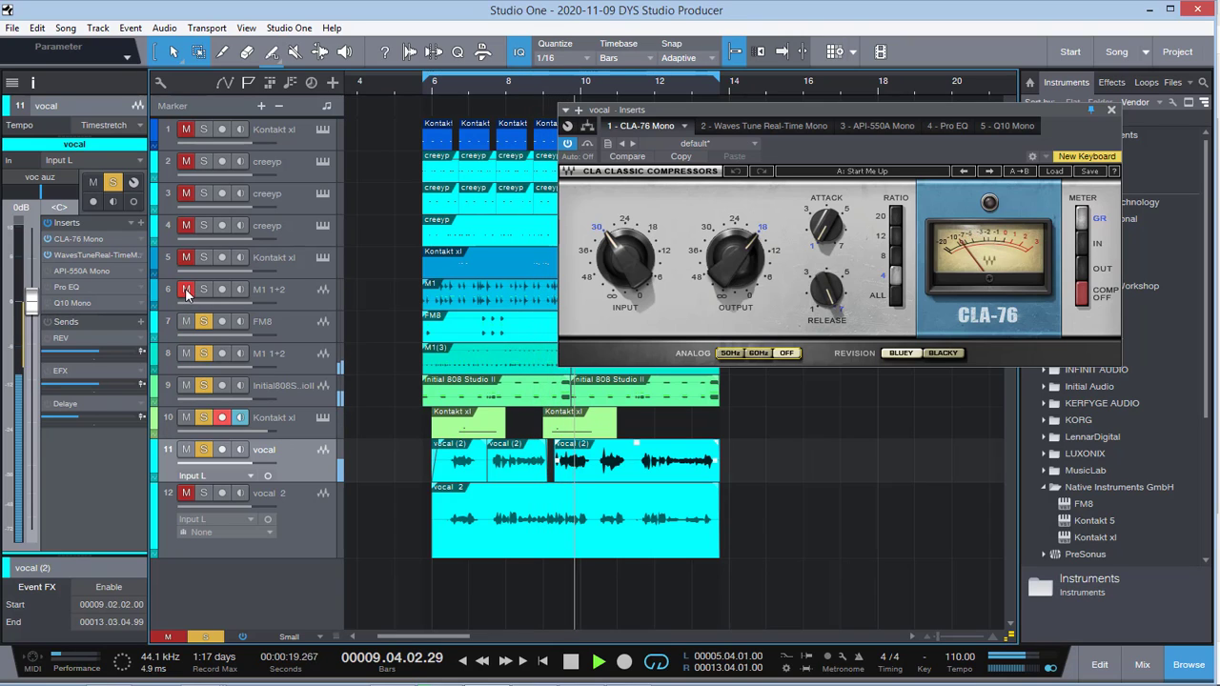
{"action": "left_click", "coordinate": [186, 290]}
{"action": "left_click", "coordinate": [187, 225]}
{"action": "left_click", "coordinate": [186, 193]}
{"action": "left_click", "coordinate": [186, 161]}
{"action": "left_click", "coordinate": [185, 130]}
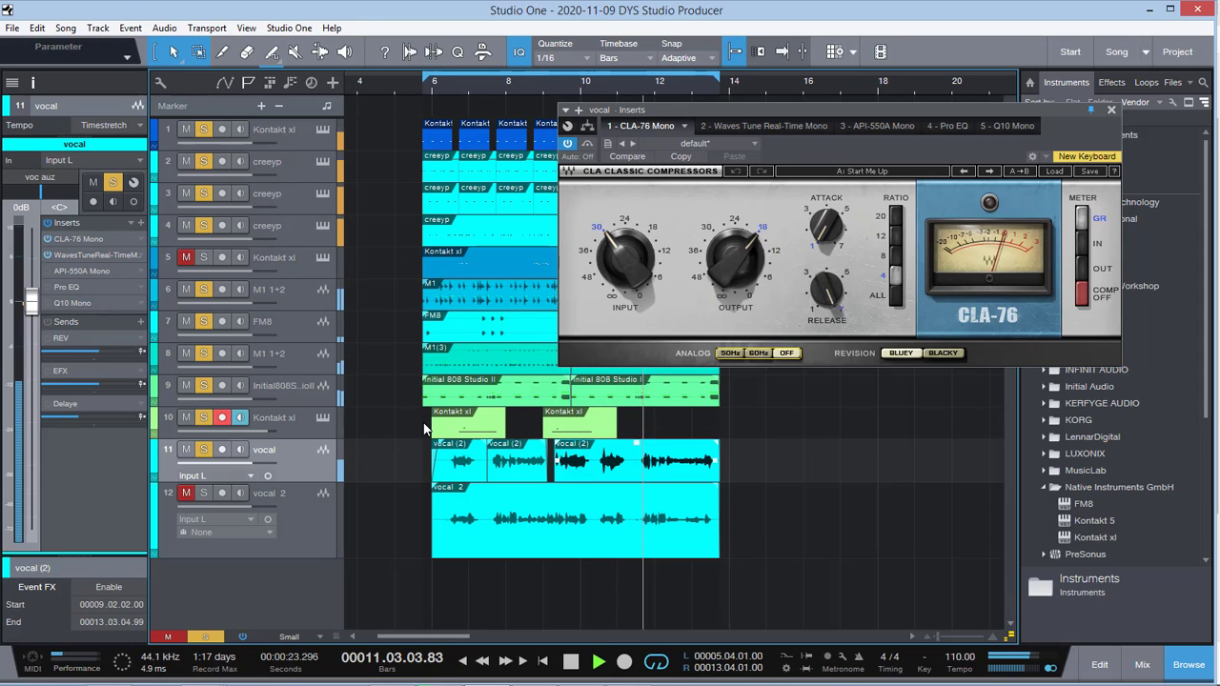
{"action": "key", "text": "space"}
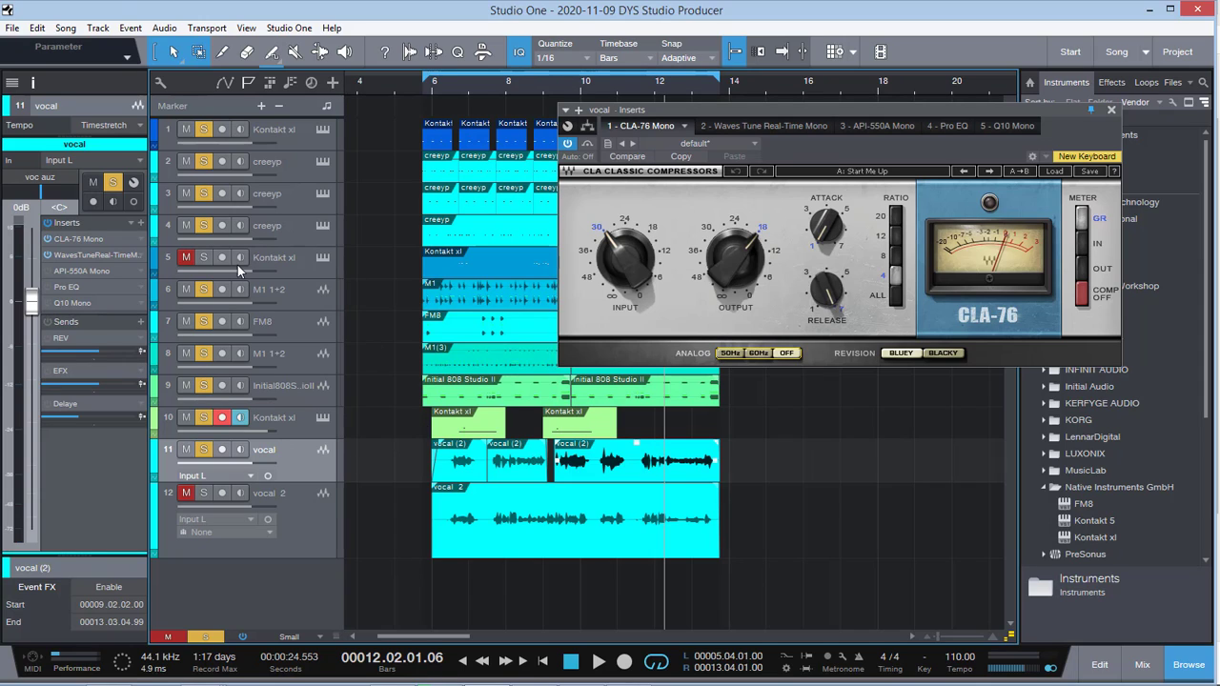
{"action": "left_click", "coordinate": [186, 257]}
{"action": "key", "text": "space"}
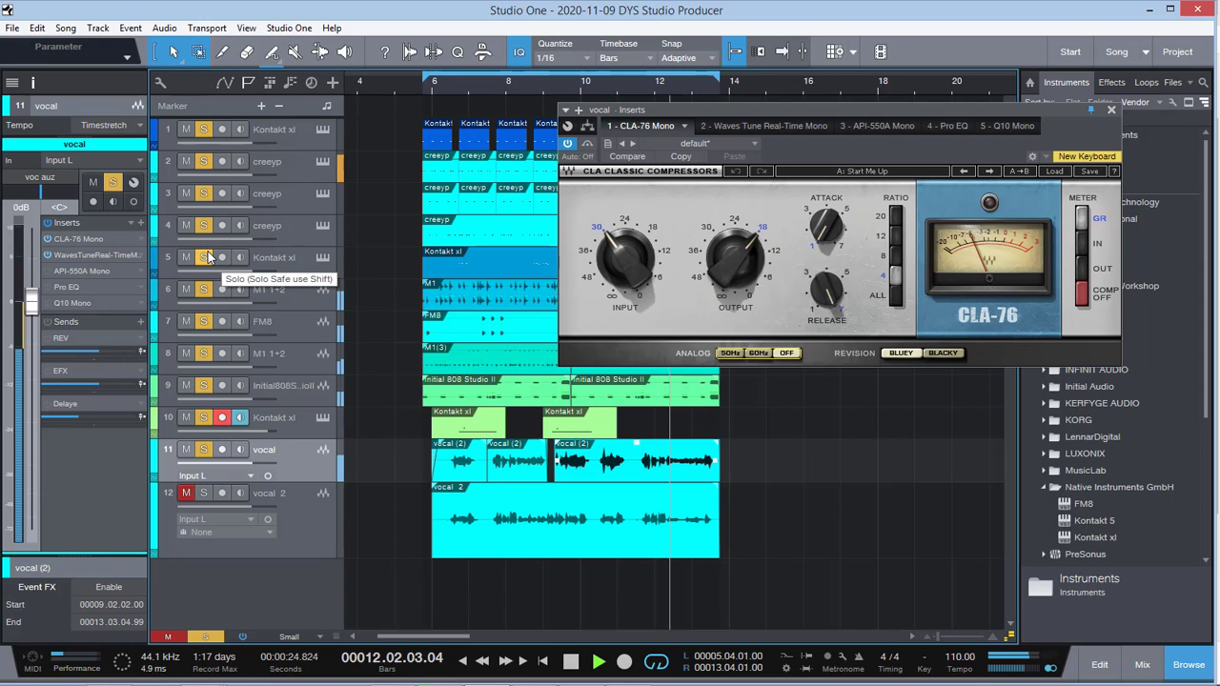
Step: Audition the soloed mix with the compressed vocal across the loop and stop near bar 6
{"action": "key", "text": "space"}
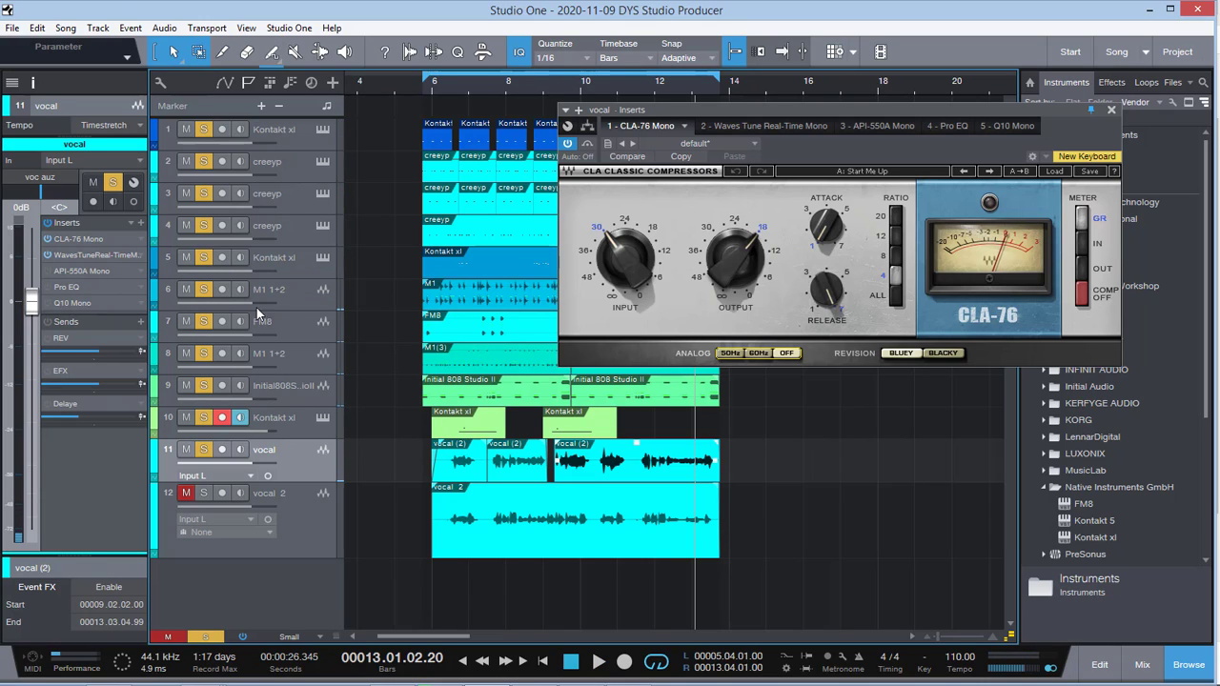
{"action": "key", "text": "space"}
{"action": "key", "text": "space"}
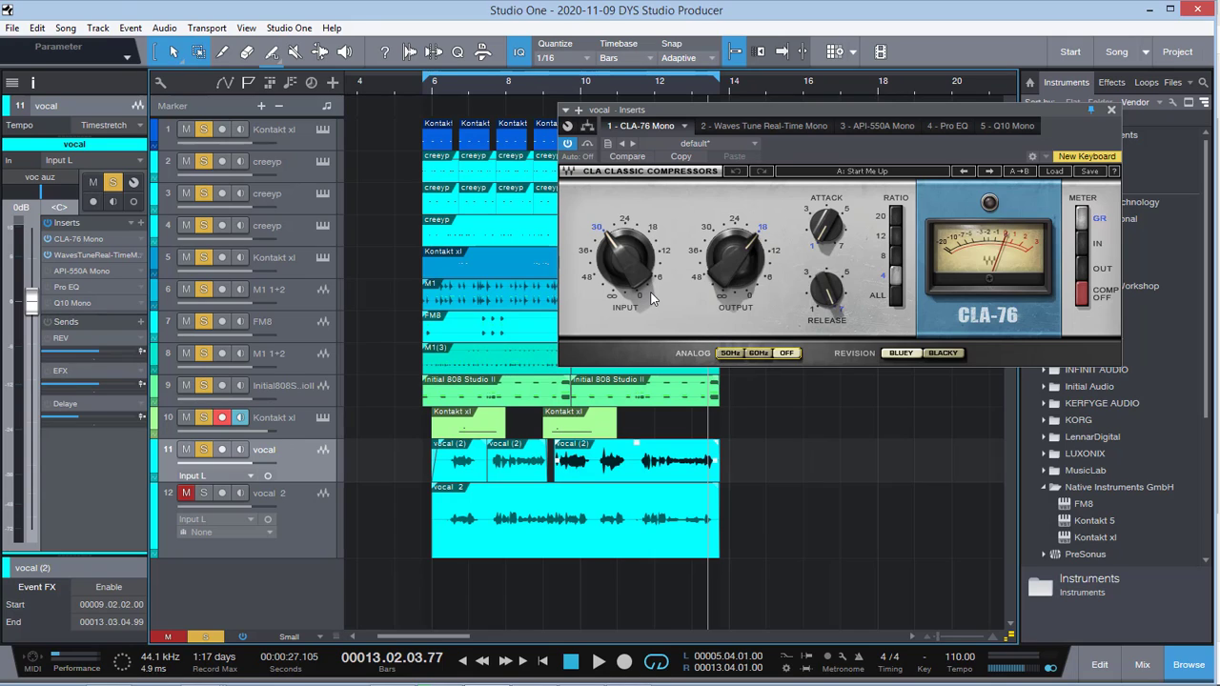
{"action": "key", "text": "space"}
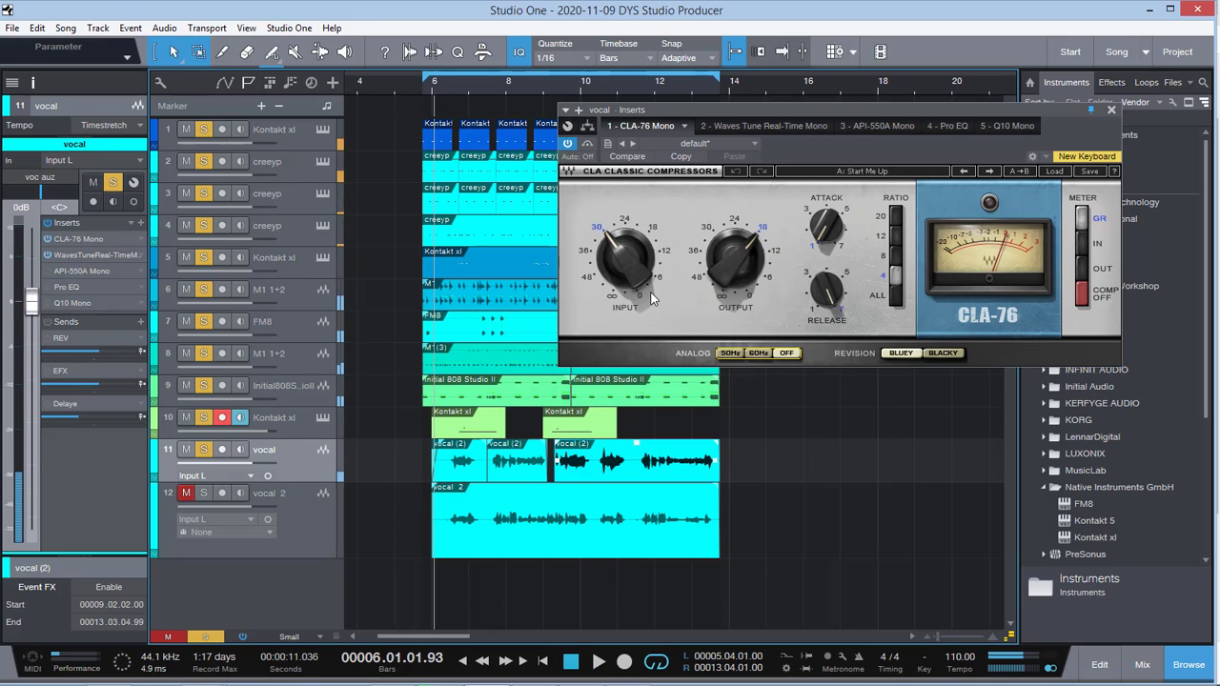
Step: Open the vocal track's API-550A Mono equalizer, close the CLA-76 window and move the equalizer beside the track list
{"action": "double_click", "coordinate": [87, 268]}
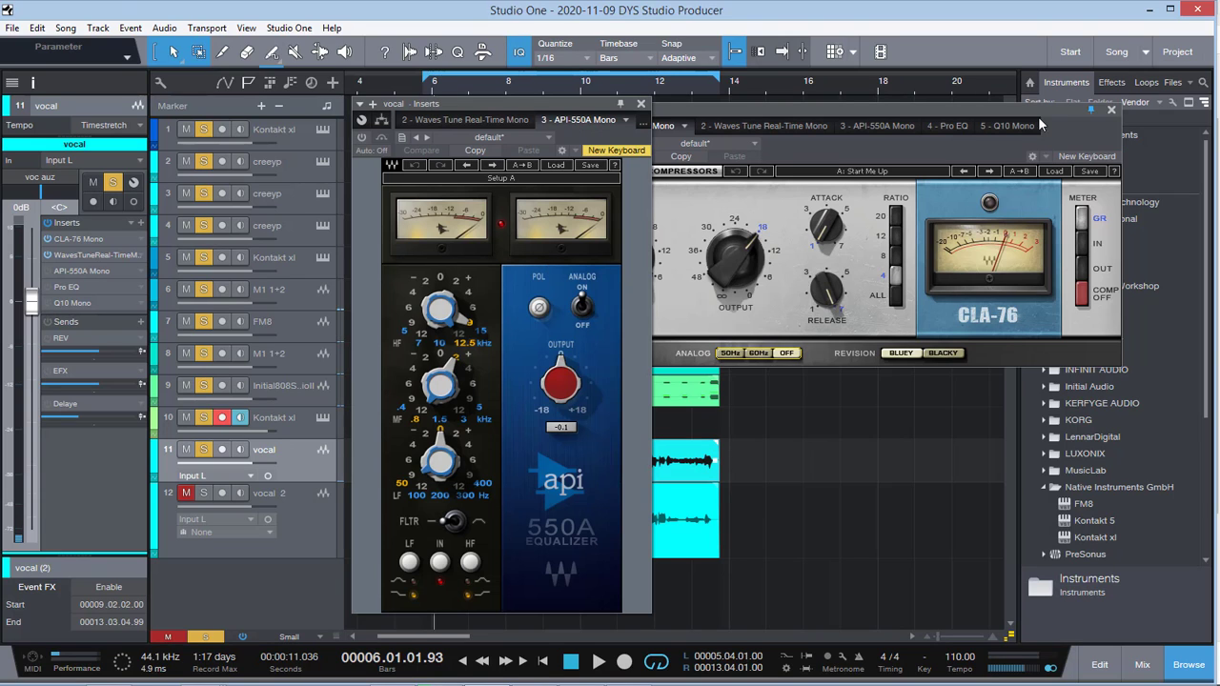
{"action": "left_click", "coordinate": [1110, 112]}
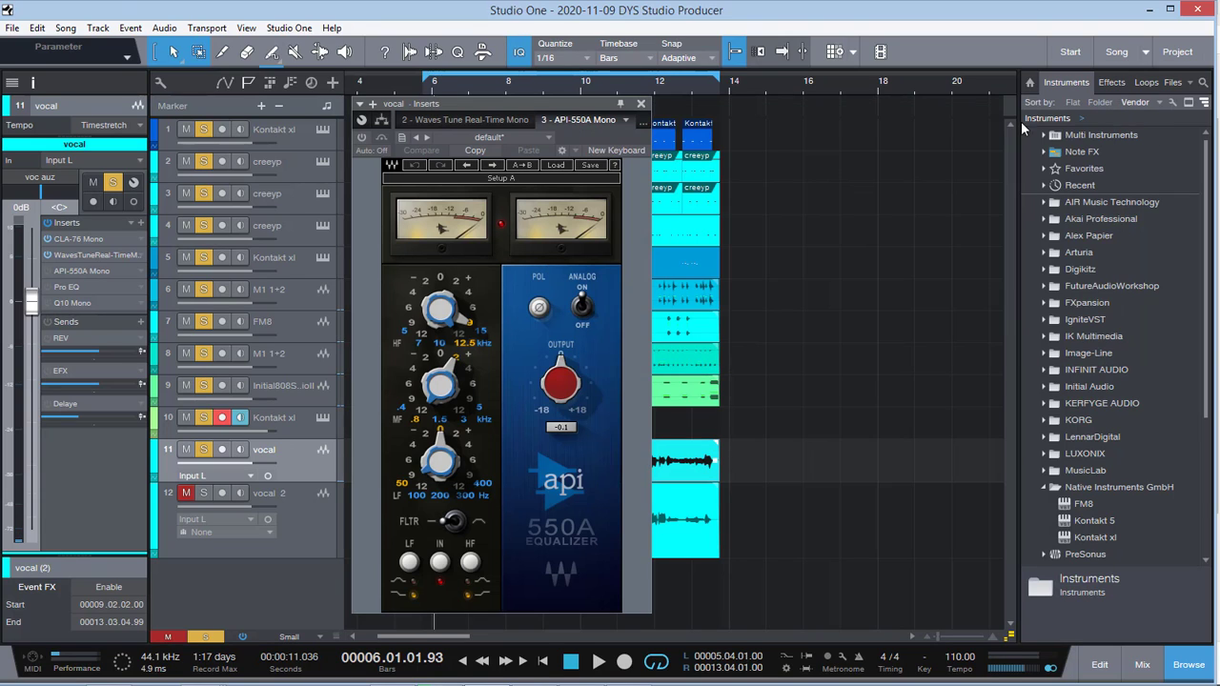
{"action": "left_click_drag", "start_coordinate": [535, 107], "coordinate": [561, 108]}
{"action": "left_click_drag", "start_coordinate": [893, 102], "coordinate": [934, 76]}
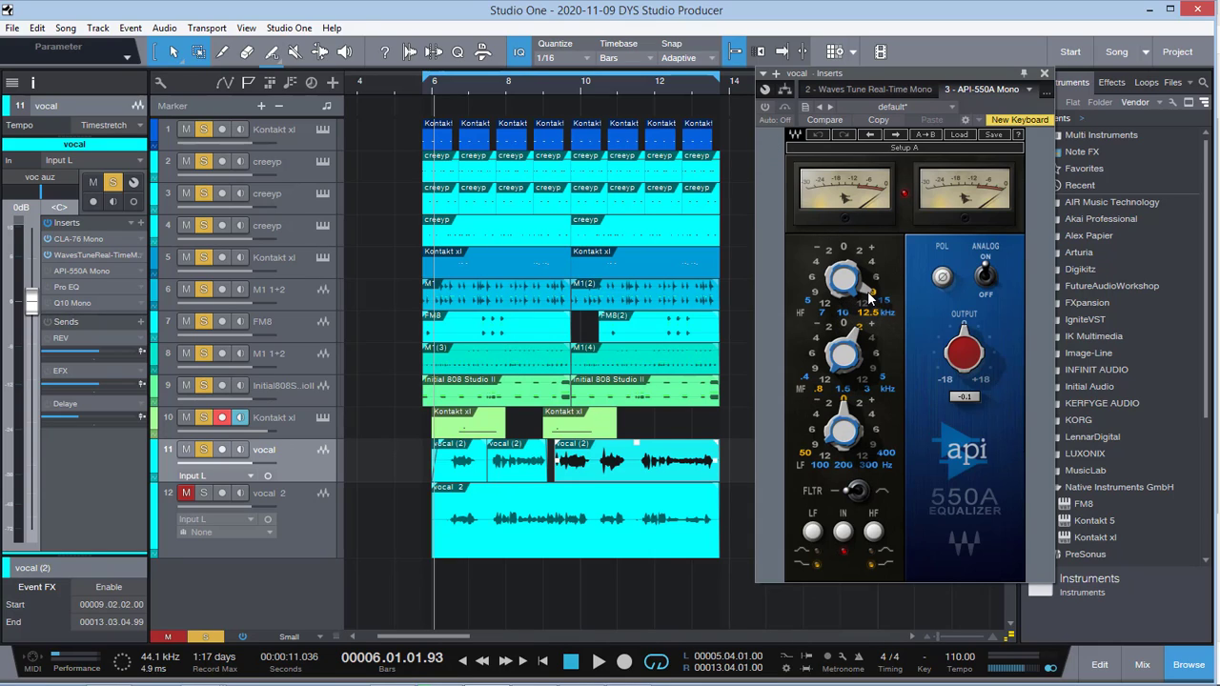
{"action": "mouse_move", "coordinate": [870, 293]}
{"action": "left_click_drag", "start_coordinate": [912, 74], "coordinate": [852, 88]}
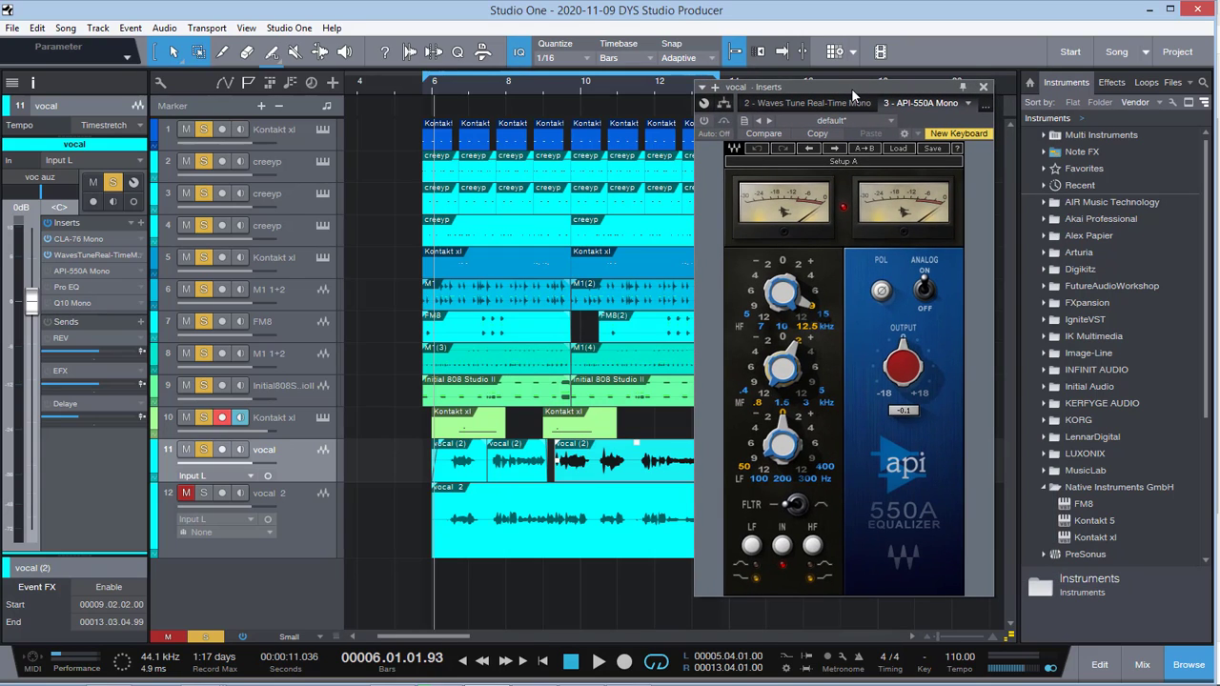
{"action": "left_click_drag", "start_coordinate": [851, 88], "coordinate": [883, 83]}
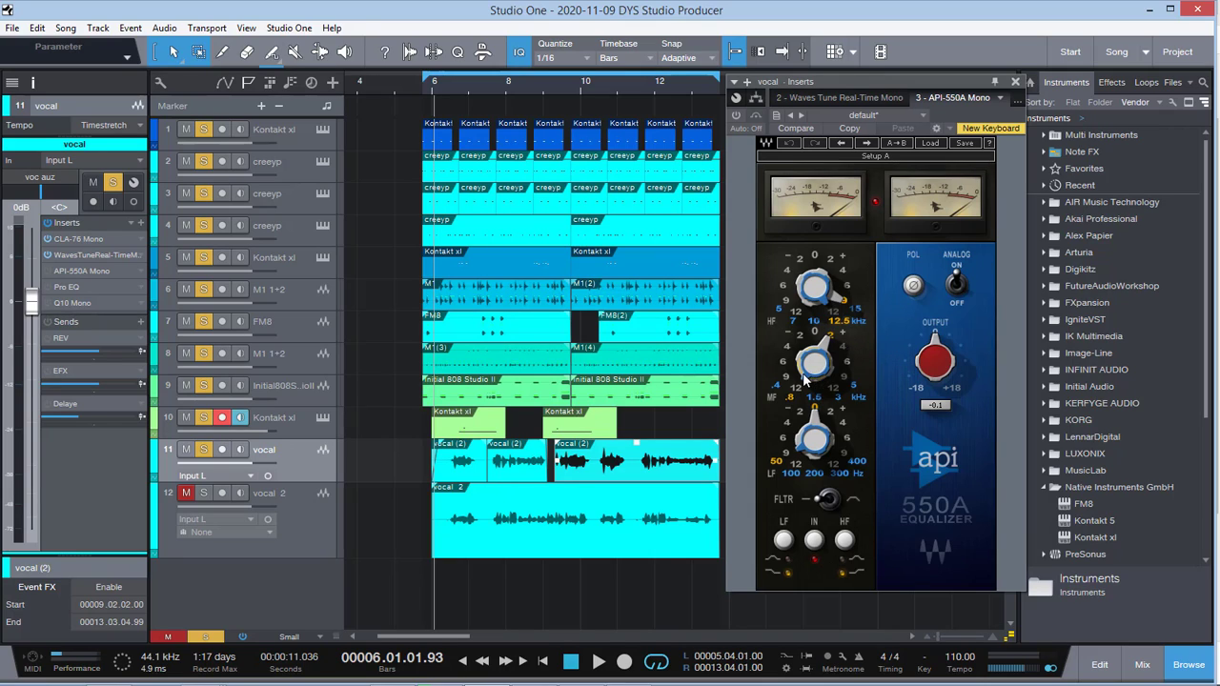
Step: Examine the API-550A mid-frequency band and resume playback of the mix from near bar 6
{"action": "mouse_move", "coordinate": [825, 348]}
{"action": "mouse_move", "coordinate": [808, 374]}
{"action": "key", "text": "space"}
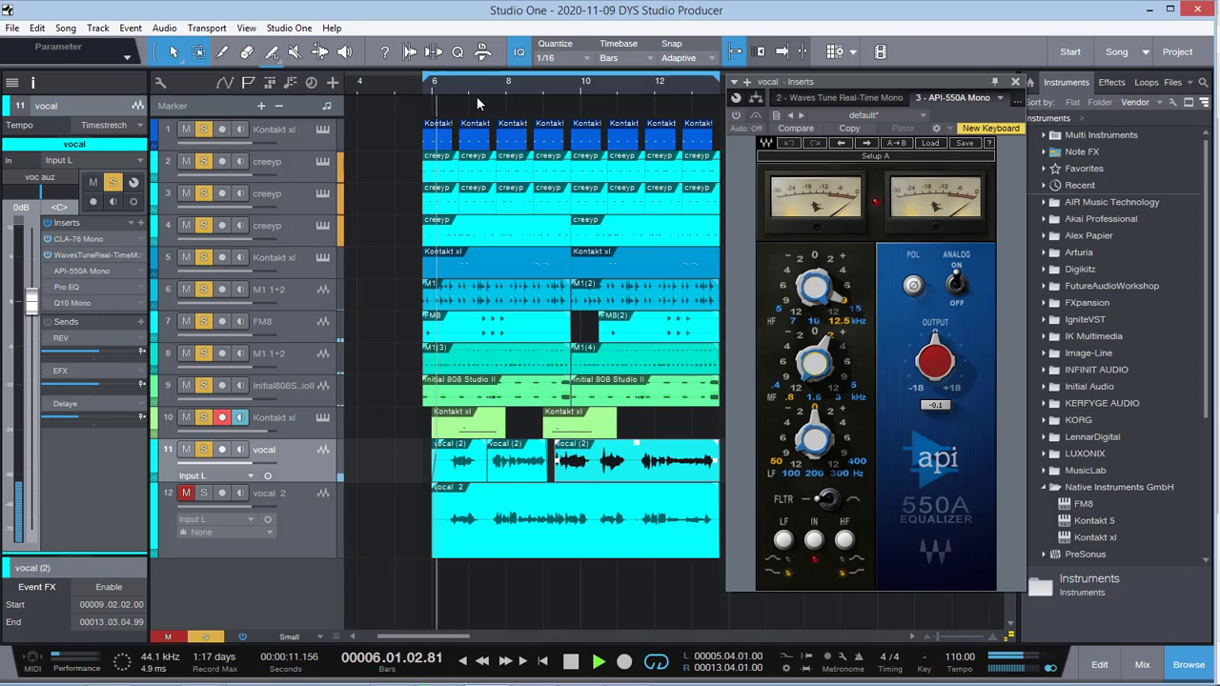
Step: Mute tracks 8, 7 and 6 during playback, activate the vocal's API-550A equalizer and stop near bar 12
{"action": "left_click", "coordinate": [185, 353]}
{"action": "left_click", "coordinate": [189, 319]}
{"action": "left_click", "coordinate": [187, 294]}
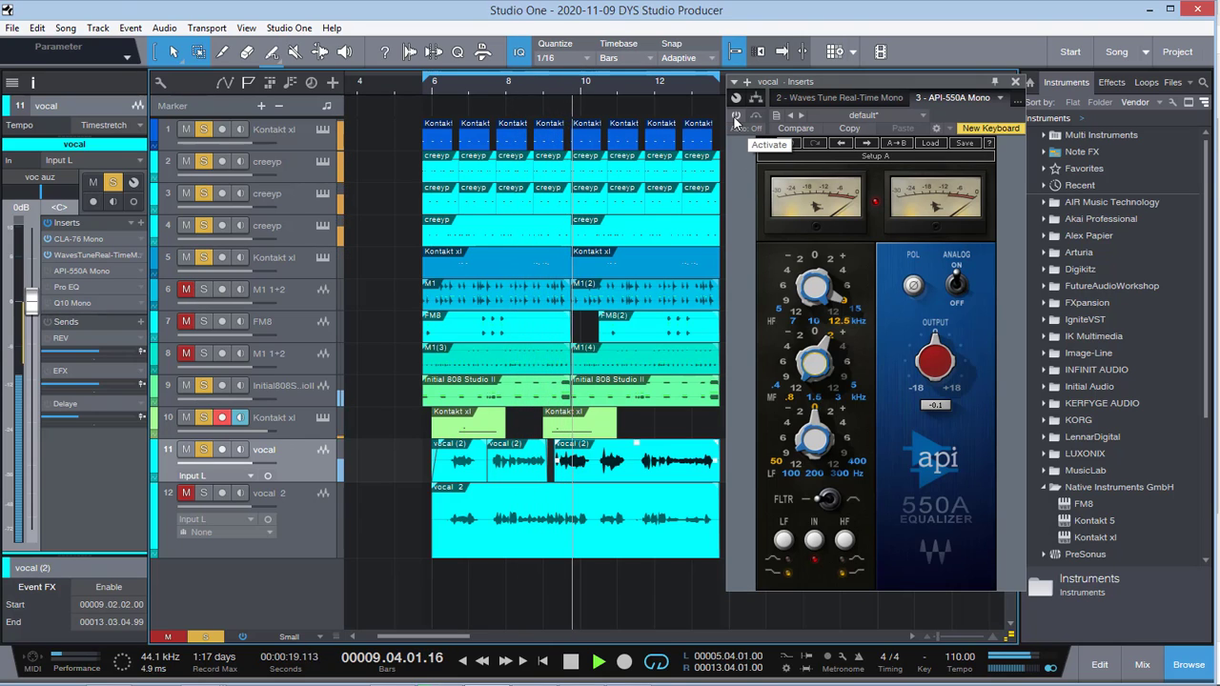
{"action": "left_click", "coordinate": [735, 116]}
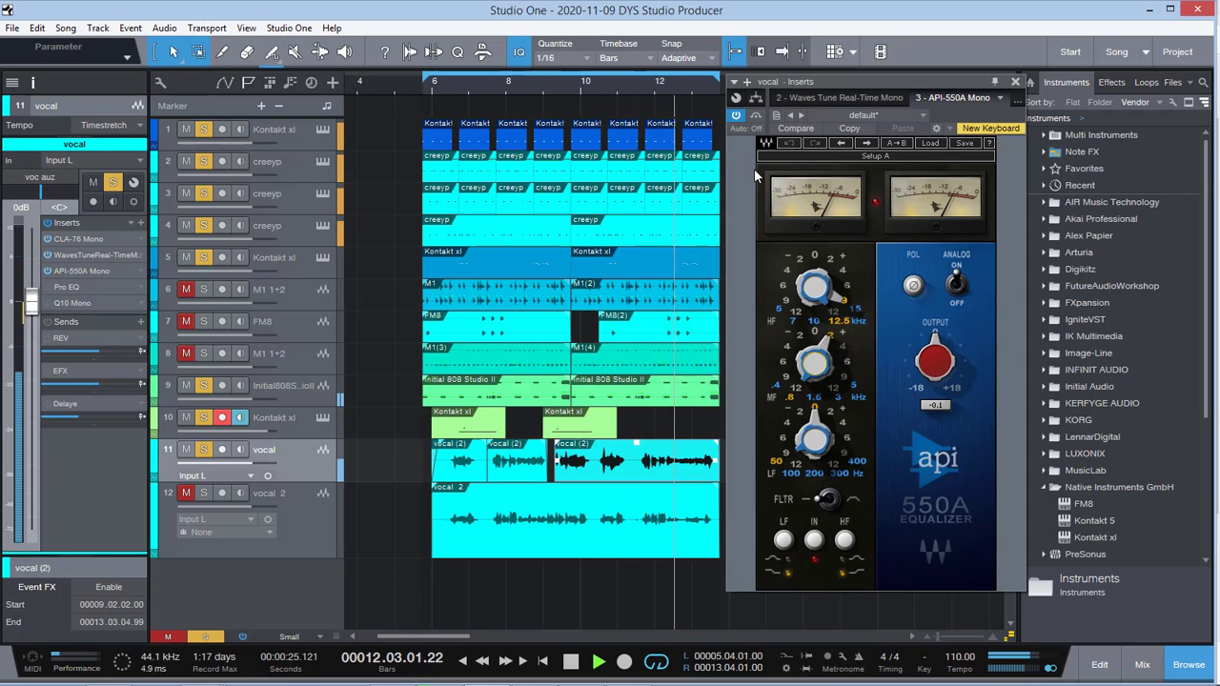
{"action": "key", "text": "space"}
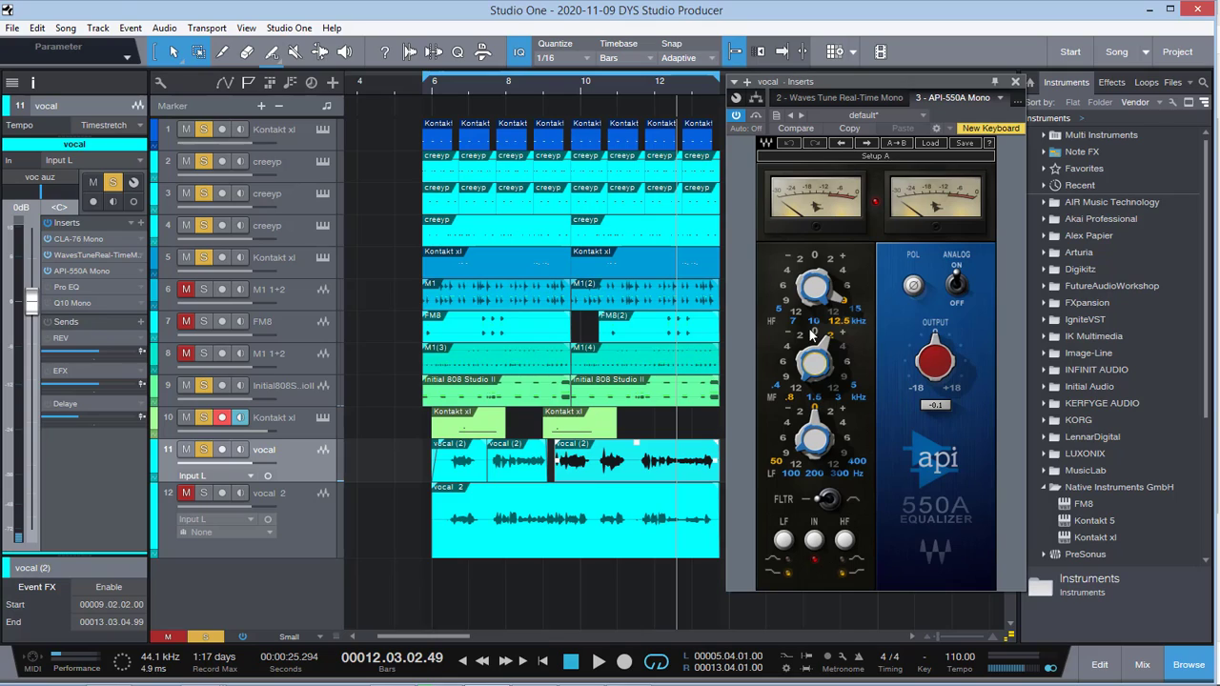
Step: Replay the mix from near the end of bar 6, comparing the vocal with the API-550A active and bypassed
{"action": "left_click", "coordinate": [455, 81]}
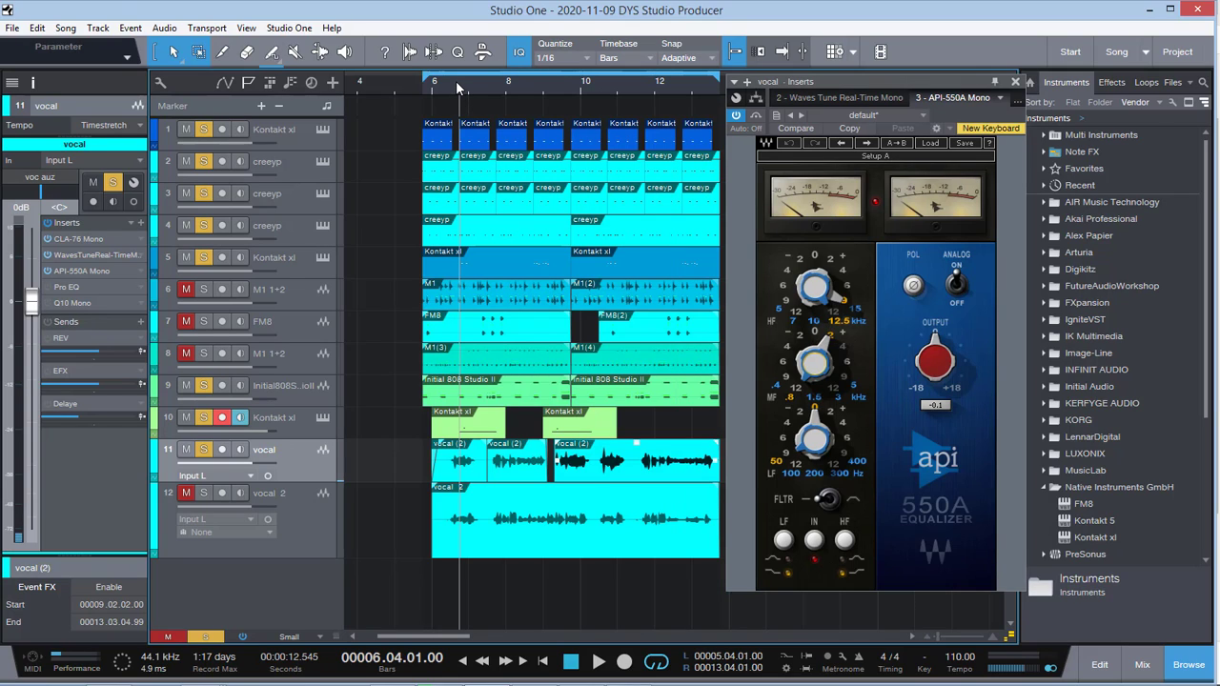
{"action": "key", "text": "space"}
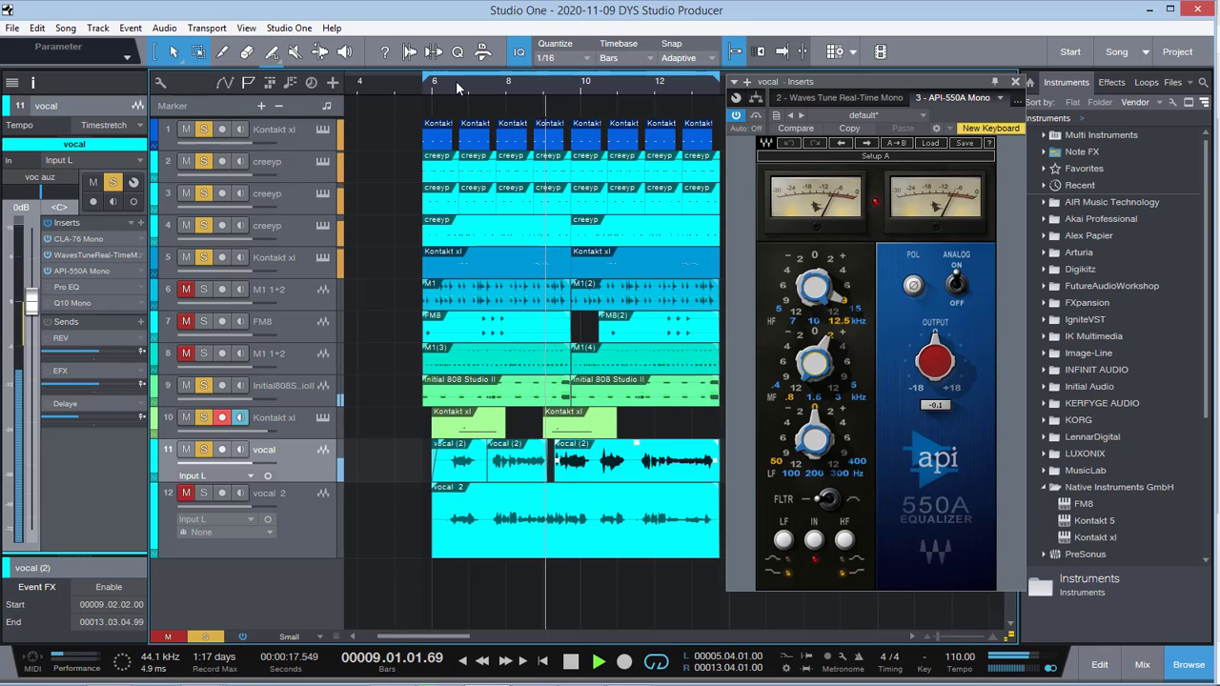
{"action": "left_click", "coordinate": [758, 120]}
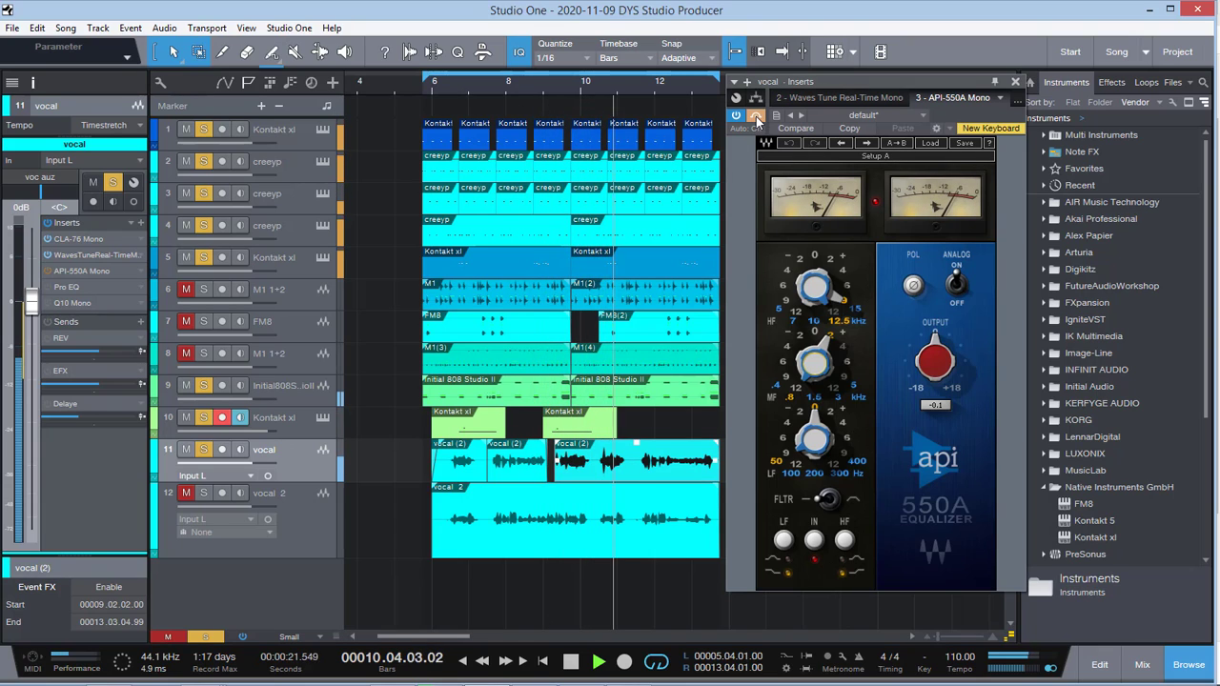
{"action": "left_click", "coordinate": [758, 119]}
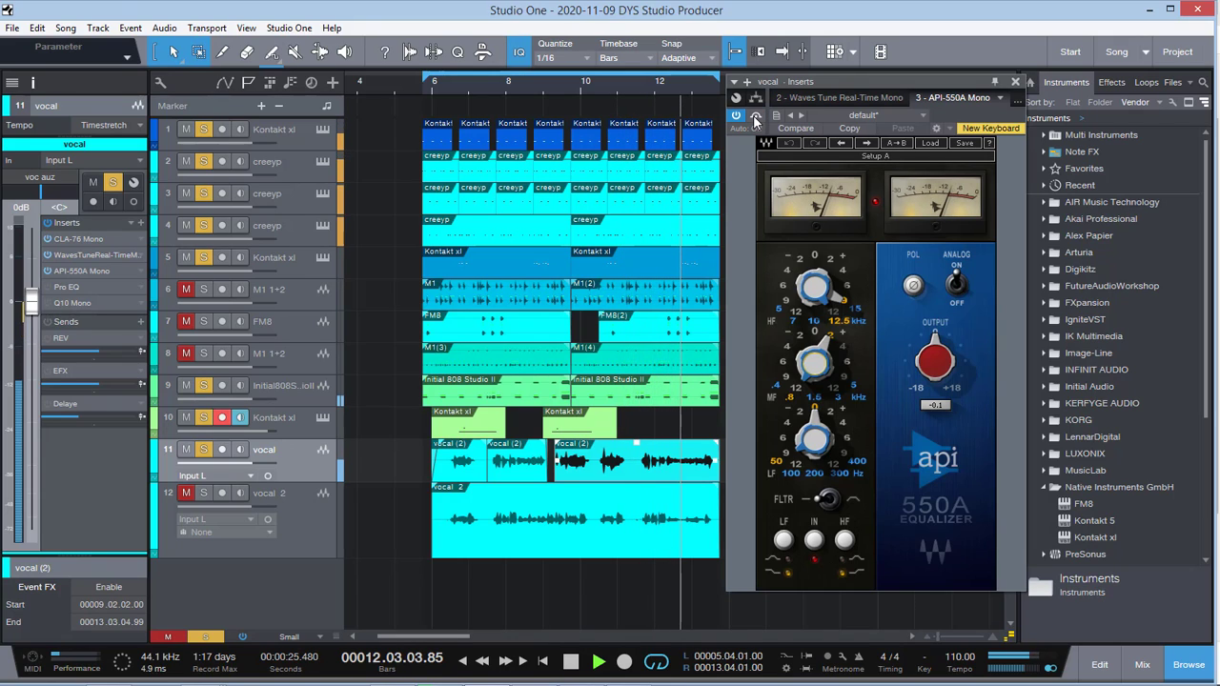
{"action": "key", "text": "space"}
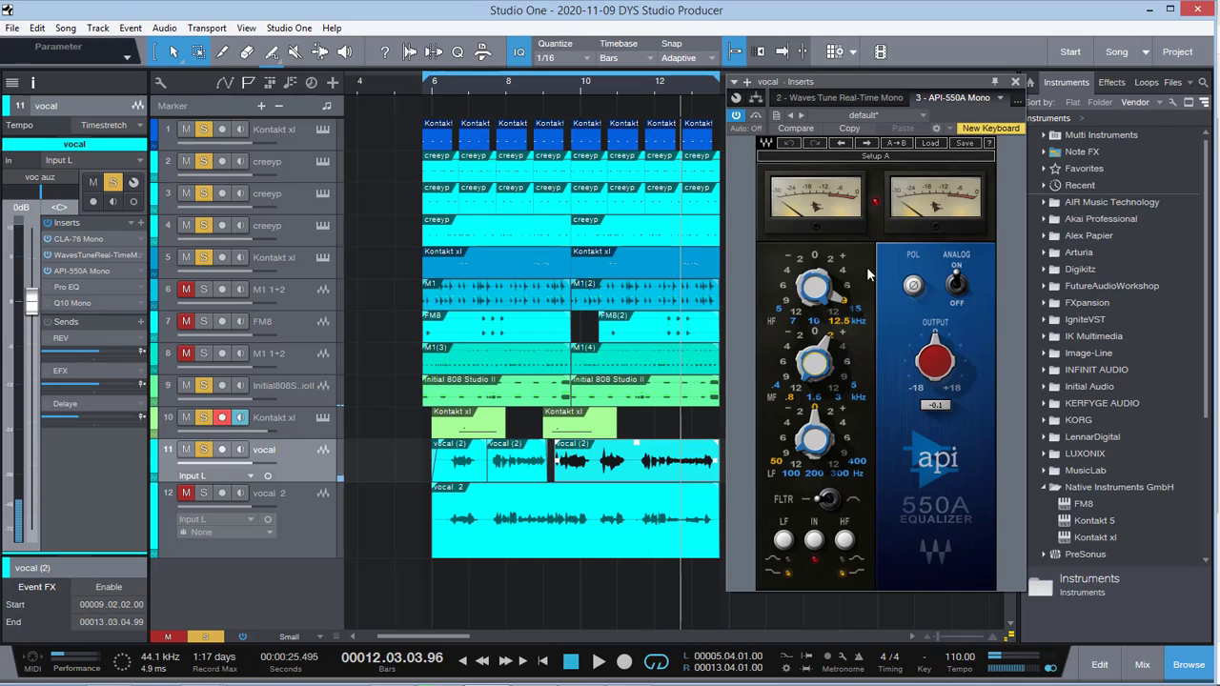
Step: Open the vocal track's Pro EQ insert, position its window beside the track list and activate it
{"action": "left_click", "coordinate": [64, 286]}
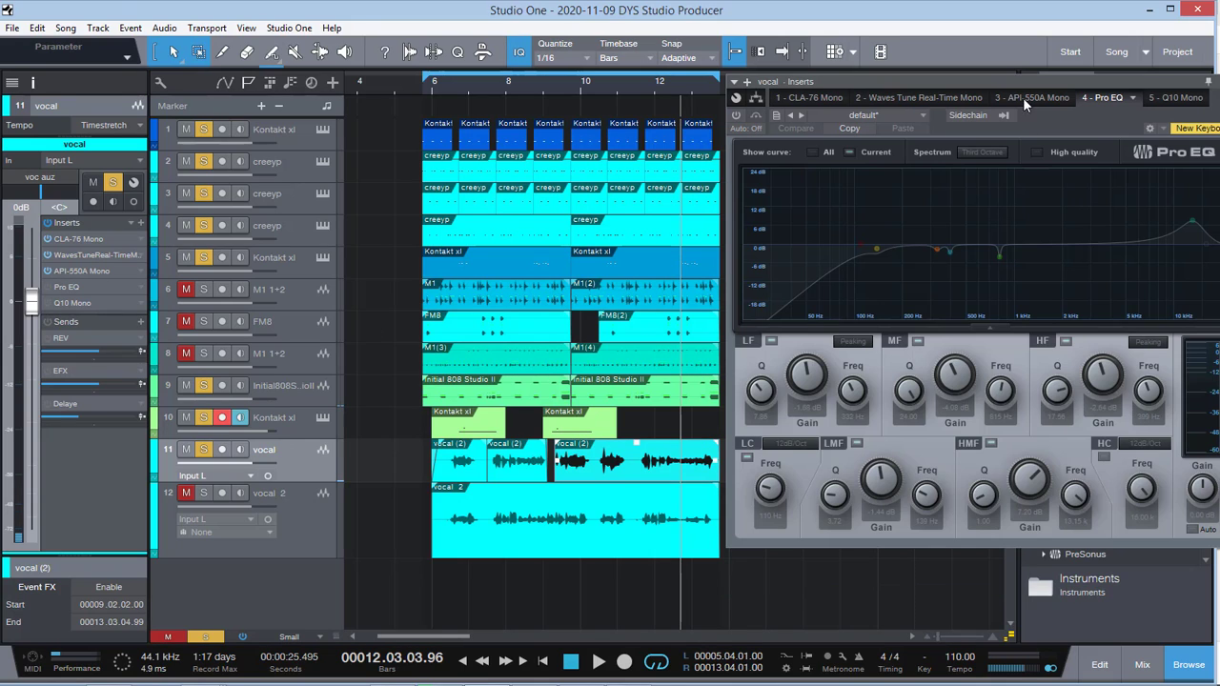
{"action": "left_click_drag", "start_coordinate": [983, 82], "coordinate": [548, 178]}
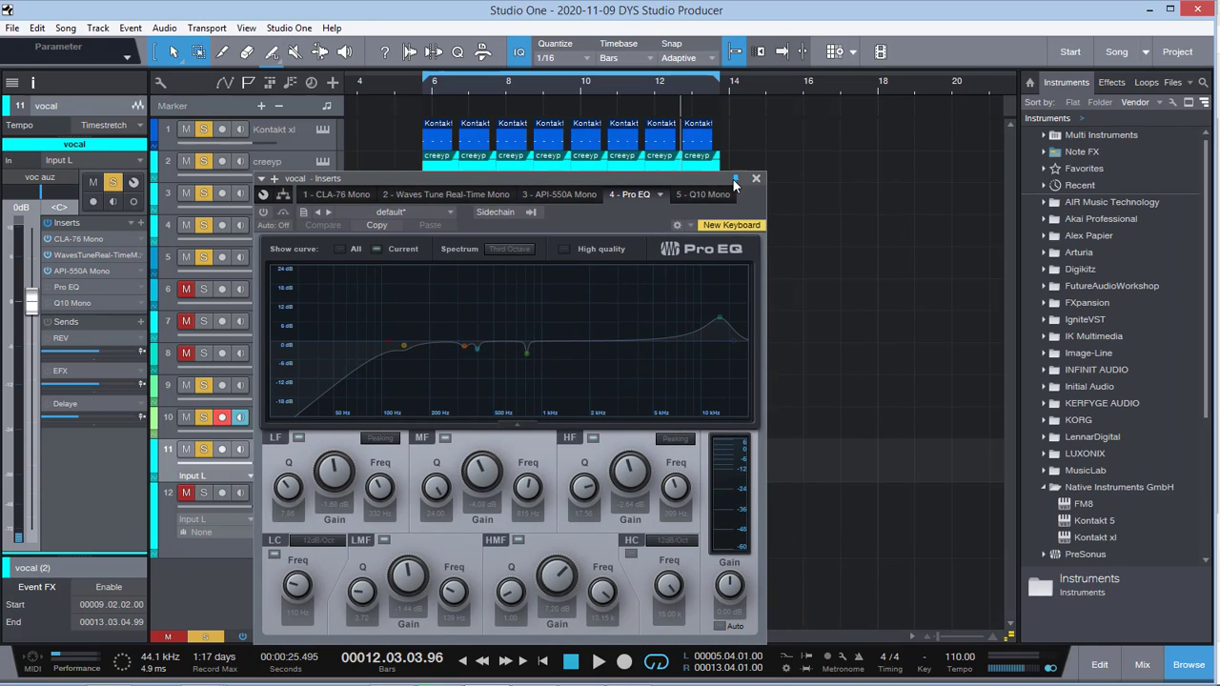
{"action": "left_click_drag", "start_coordinate": [684, 179], "coordinate": [953, 127]}
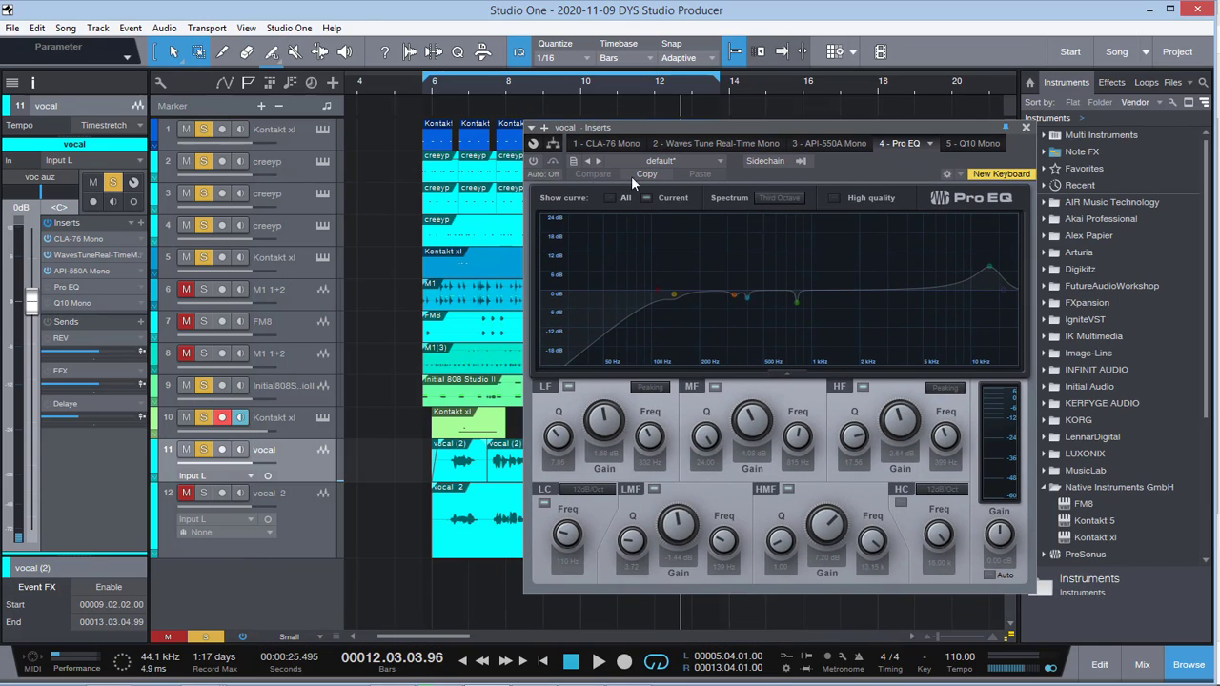
{"action": "left_click", "coordinate": [533, 161]}
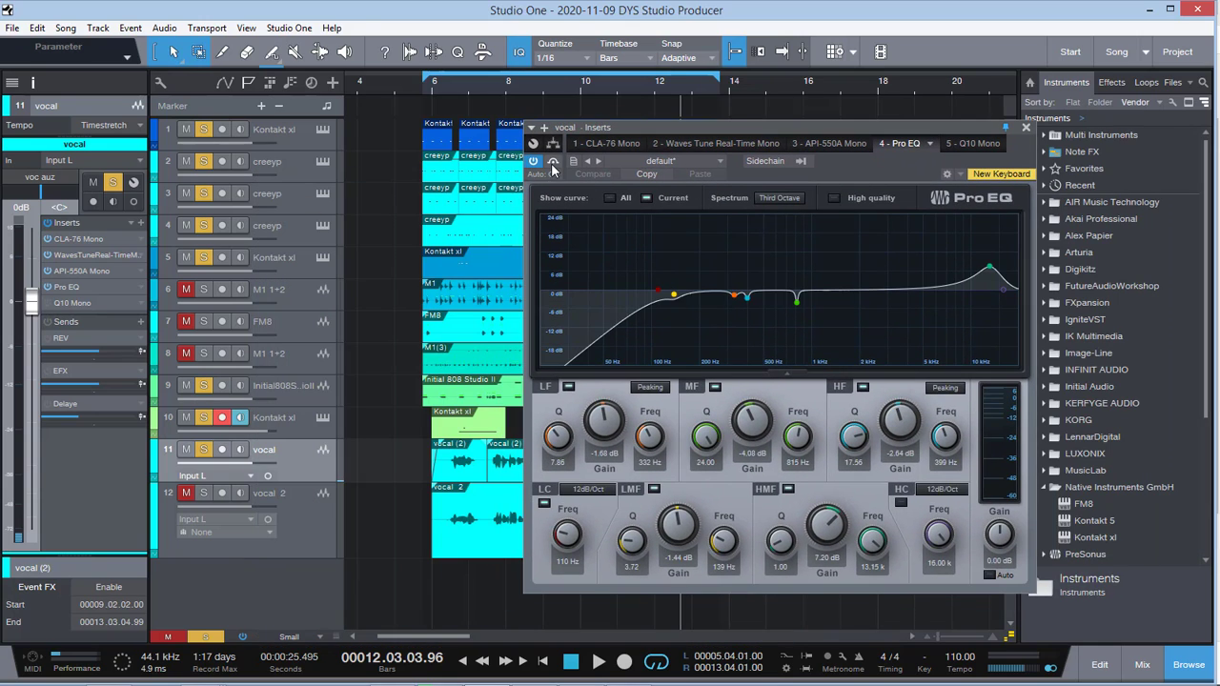
Step: Reopen the vocal's API-550A Mono equalizer and place its window next to the Pro EQ window
{"action": "left_click", "coordinate": [75, 270]}
{"action": "left_click_drag", "start_coordinate": [864, 83], "coordinate": [813, 106]}
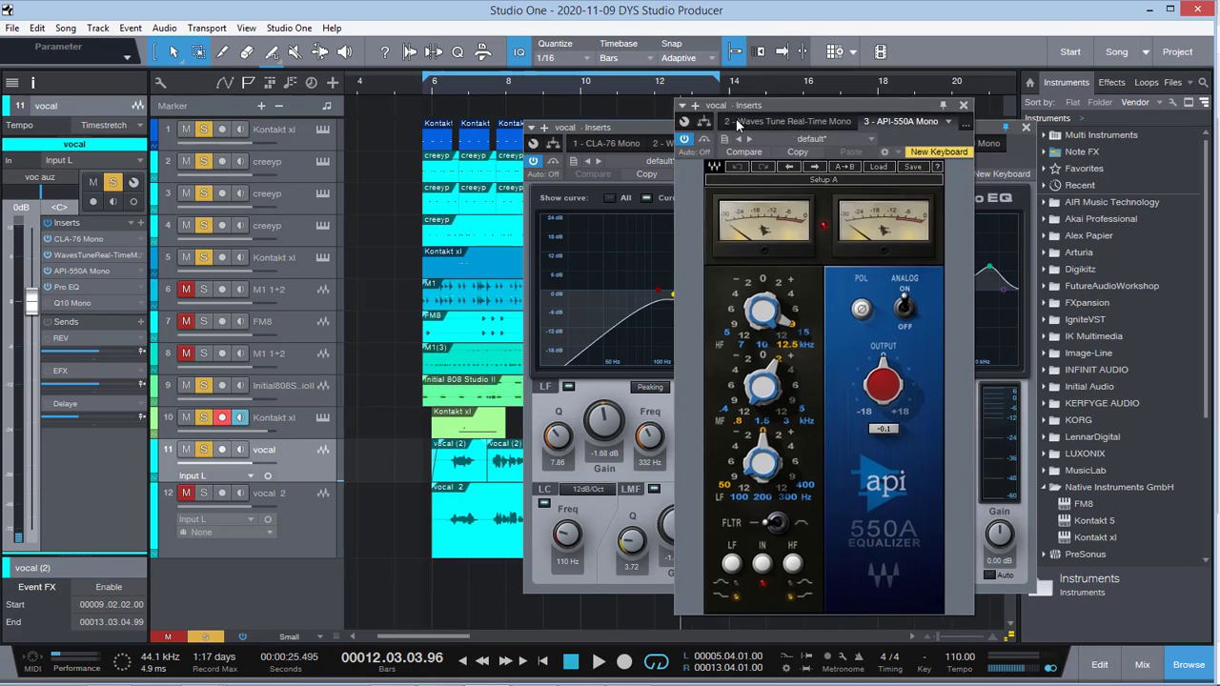
{"action": "left_click_drag", "start_coordinate": [736, 118], "coordinate": [361, 136]}
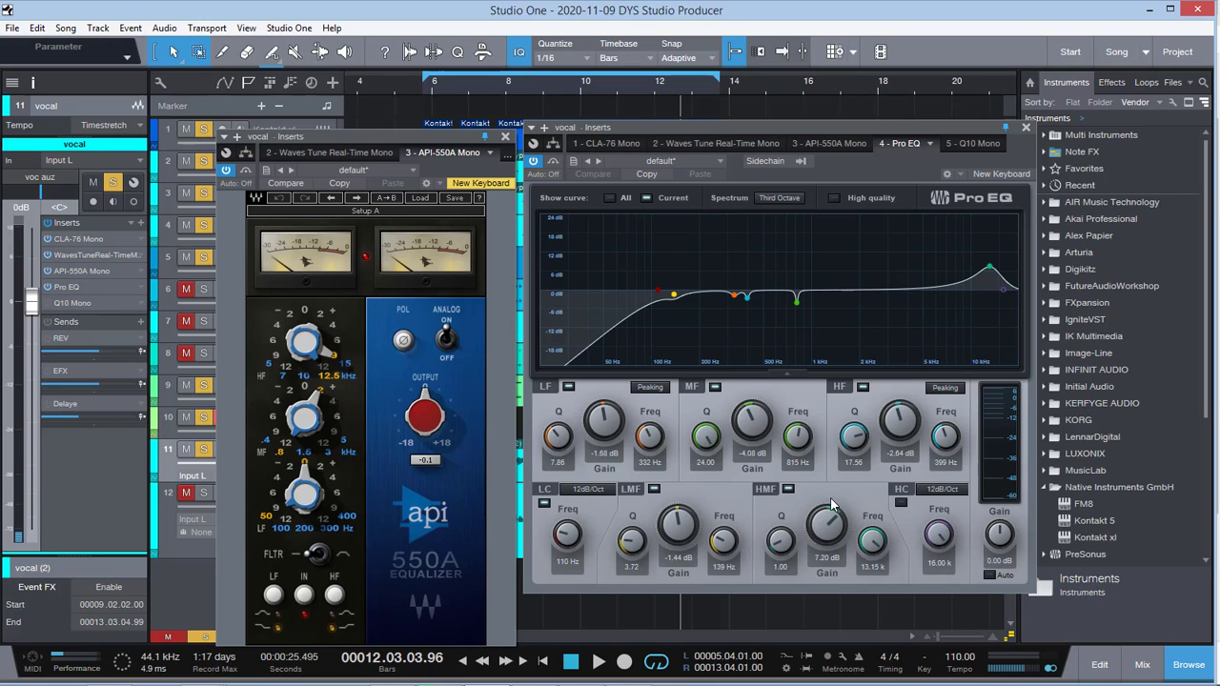
Step: Boost the Pro EQ's MF band gain to 24.00 dB during playback to audition 815 Hz, then stop
{"action": "left_click", "coordinate": [789, 492]}
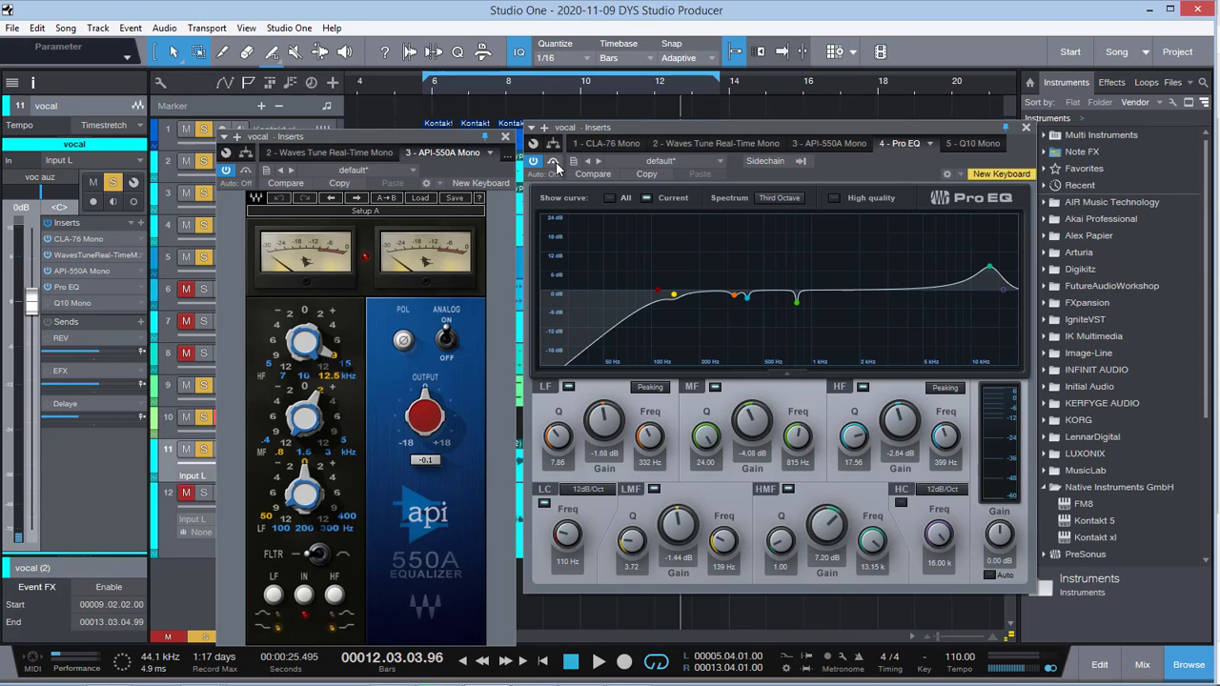
{"action": "key", "text": "space"}
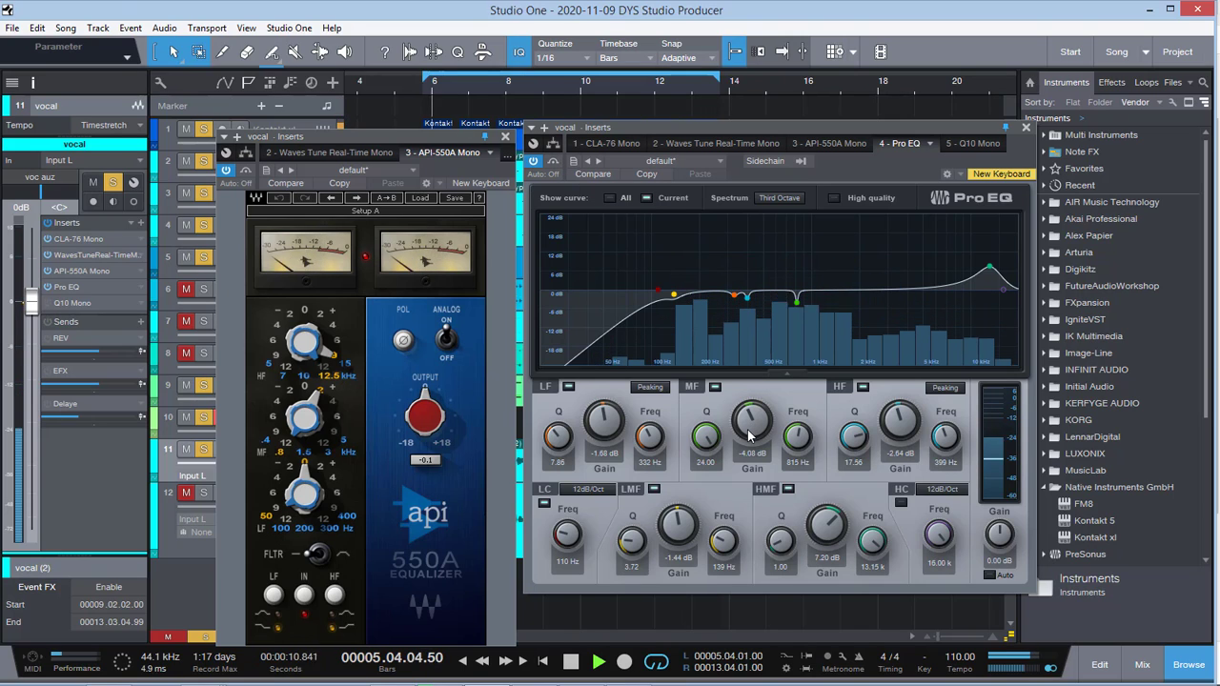
{"action": "left_click_drag", "start_coordinate": [749, 436], "coordinate": [760, 314]}
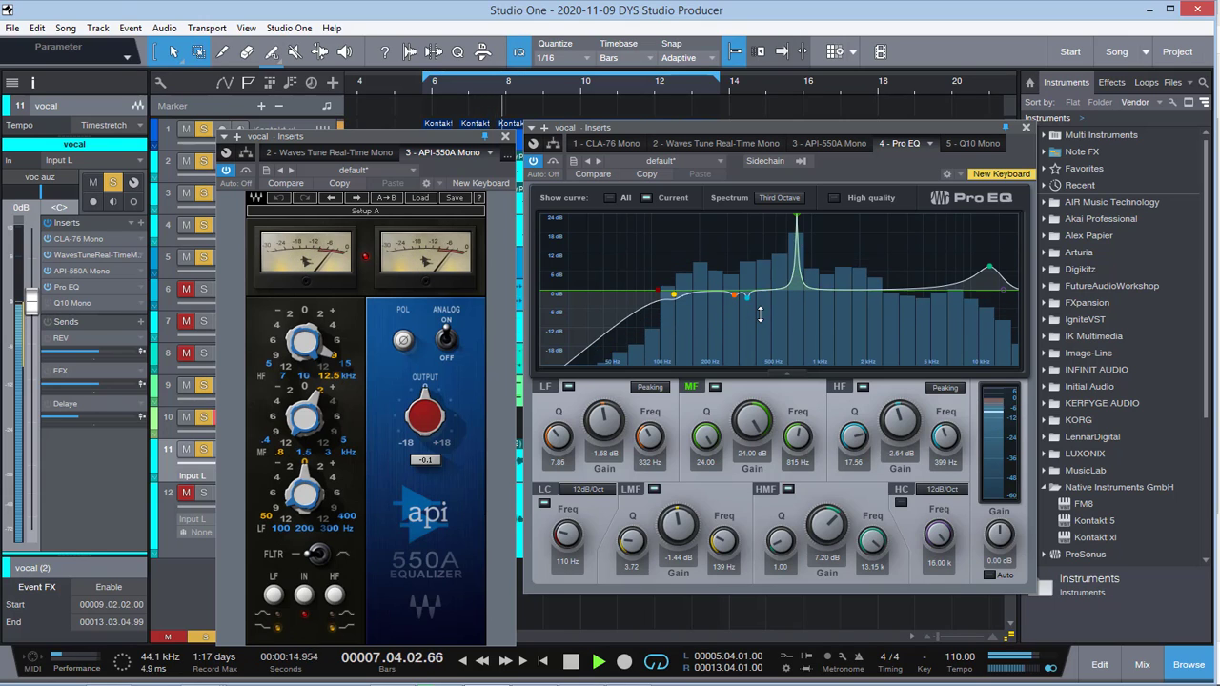
{"action": "key", "text": "space"}
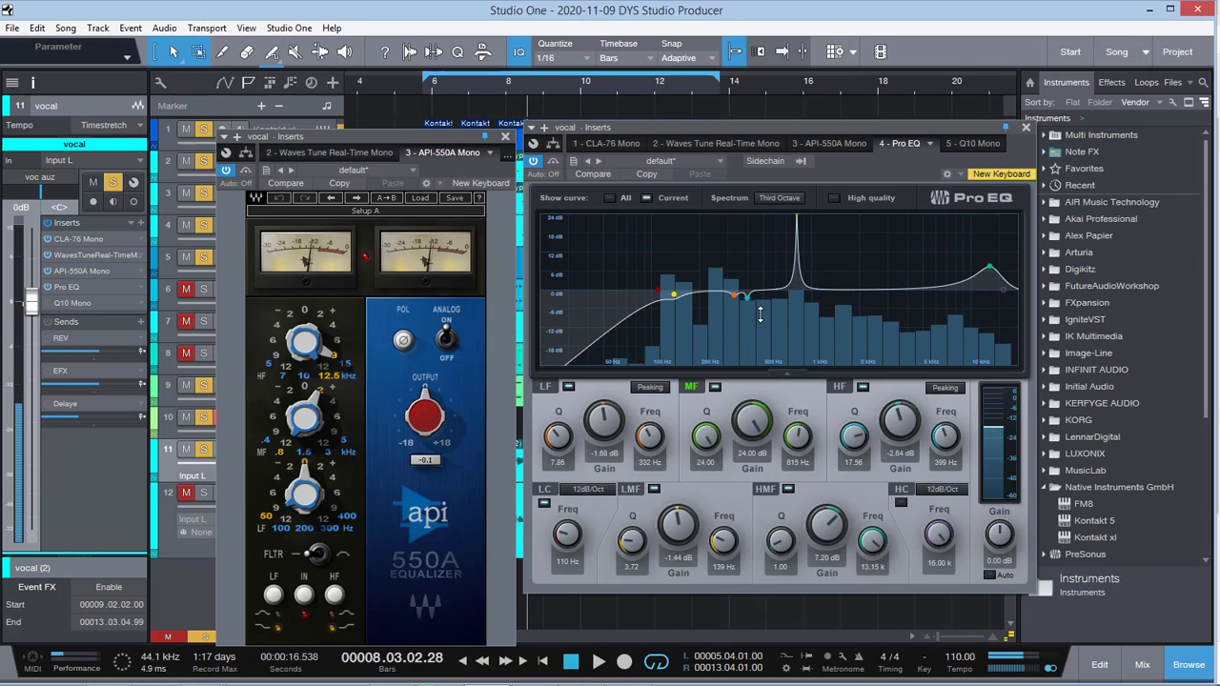
Step: Mute tracks 1 to 4 and resume playback of the vocal mix
{"action": "left_click_drag", "start_coordinate": [185, 129], "coordinate": [187, 194]}
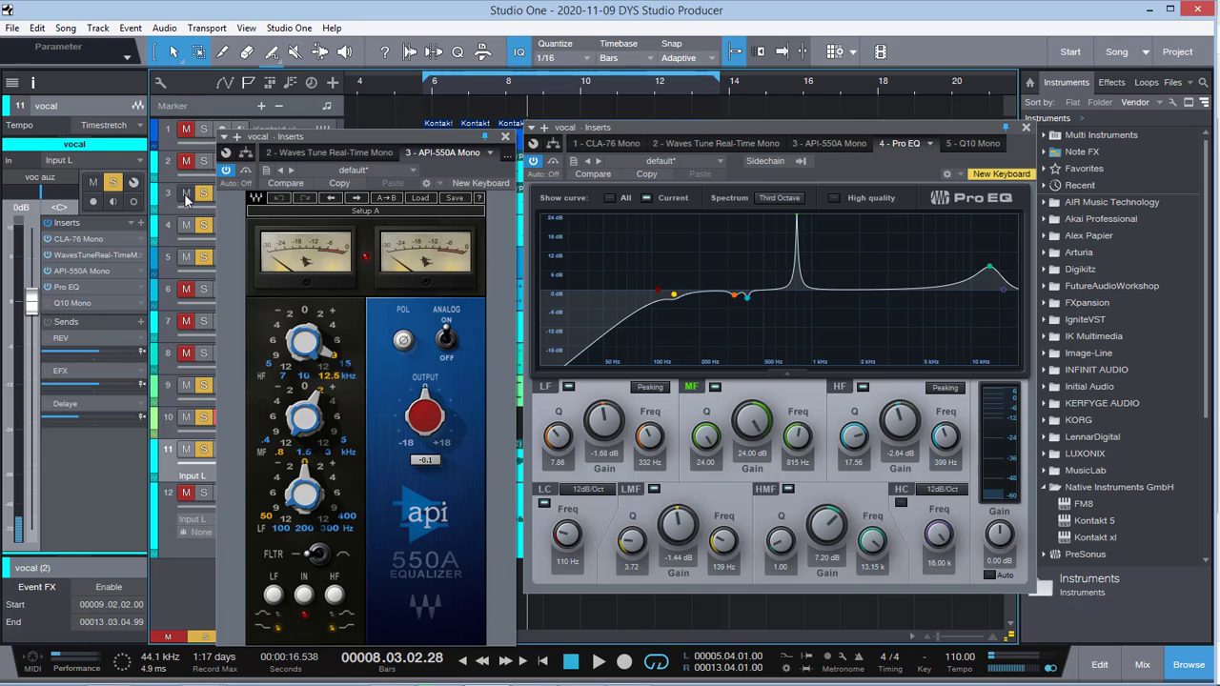
{"action": "key", "text": "space"}
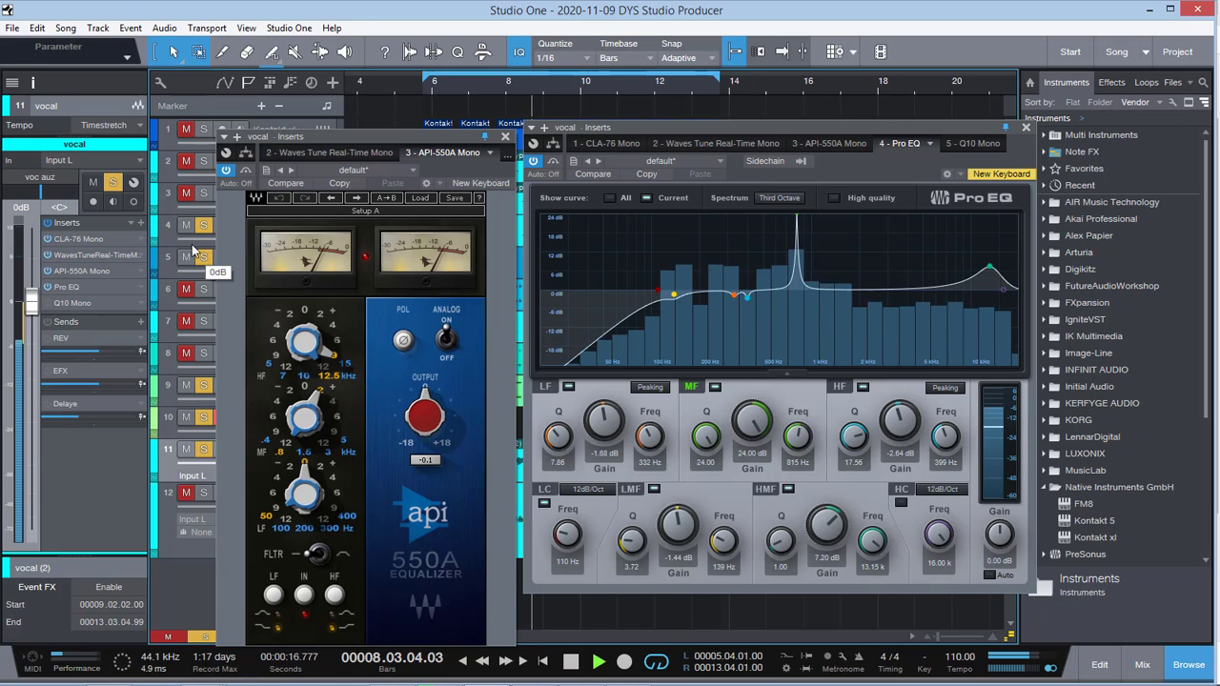
{"action": "left_click", "coordinate": [187, 226]}
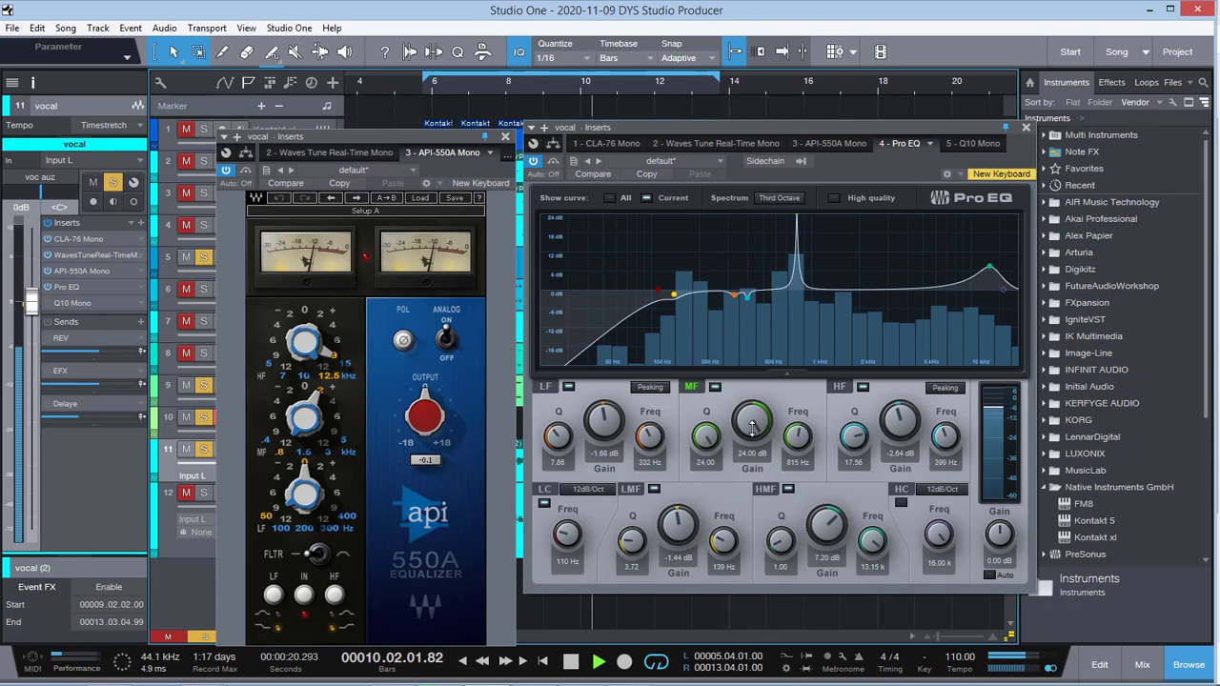
Step: Return the Pro EQ's MF band gain to -4.08 dB and stop playback near bar 12
{"action": "left_click_drag", "start_coordinate": [753, 425], "coordinate": [752, 426]}
{"action": "key", "text": "space"}
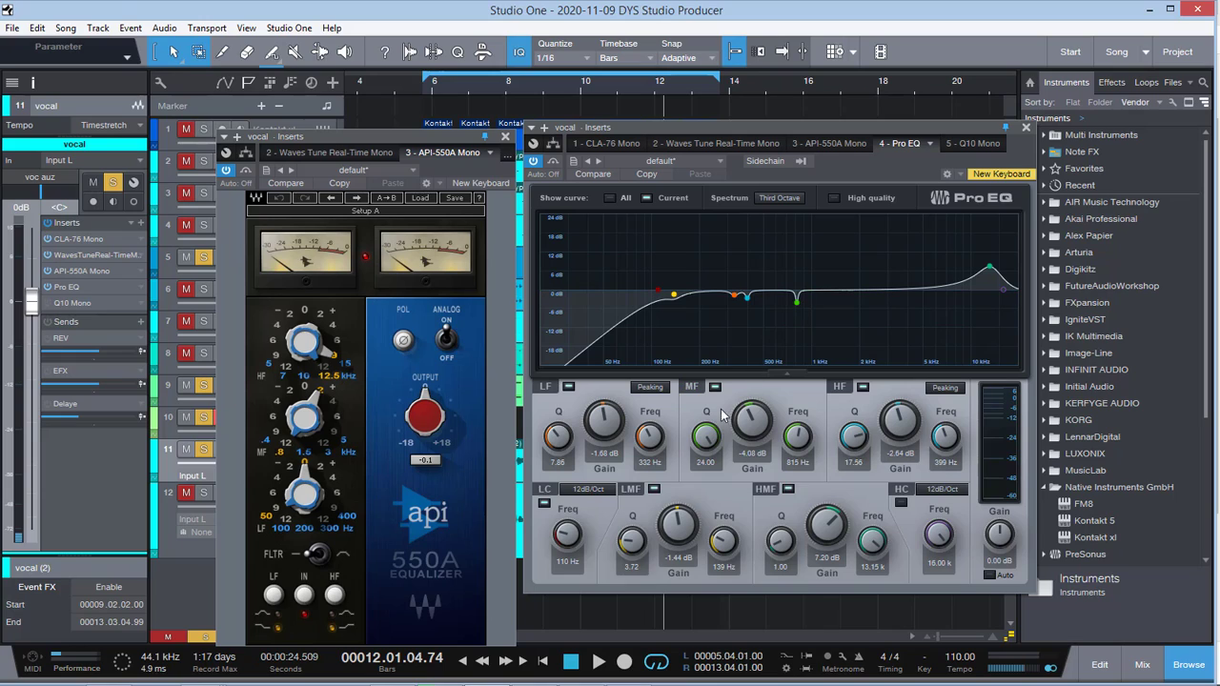
{"action": "left_click_drag", "start_coordinate": [712, 437], "coordinate": [713, 412]}
Step: Boost the Pro EQ's LF band gain to 22.56 dB during playback, undo the boost and stop
{"action": "left_click", "coordinate": [567, 388]}
{"action": "key", "text": "space"}
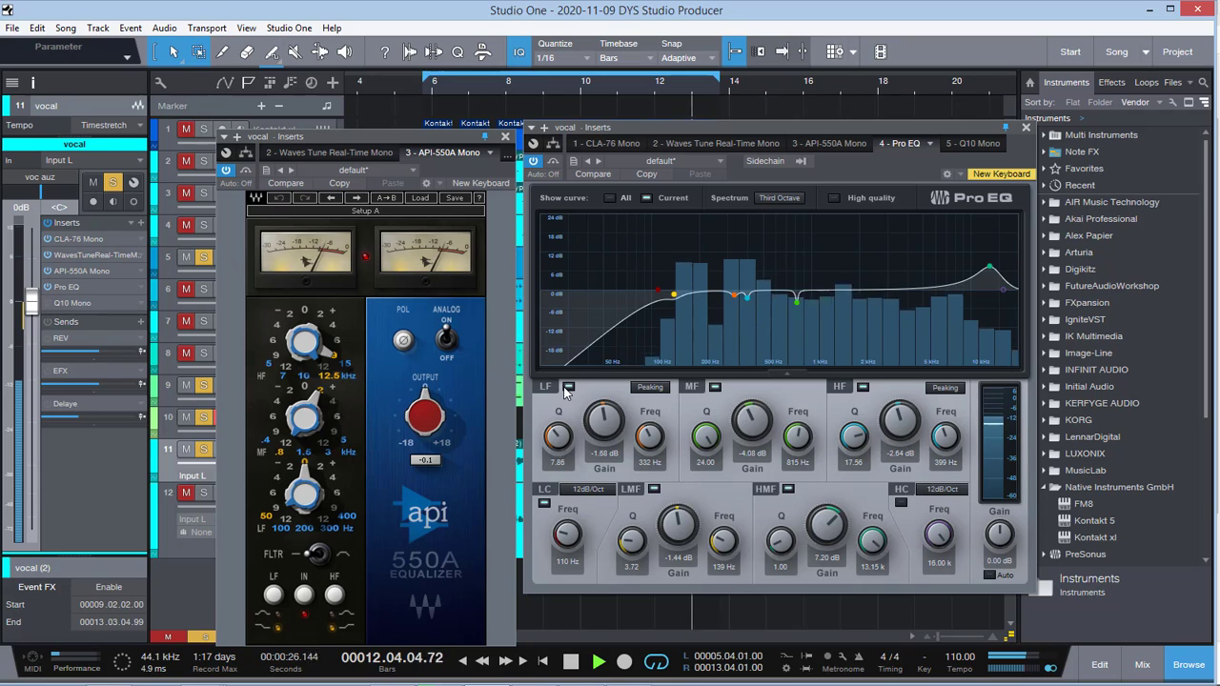
{"action": "left_click_drag", "start_coordinate": [607, 425], "coordinate": [616, 363]}
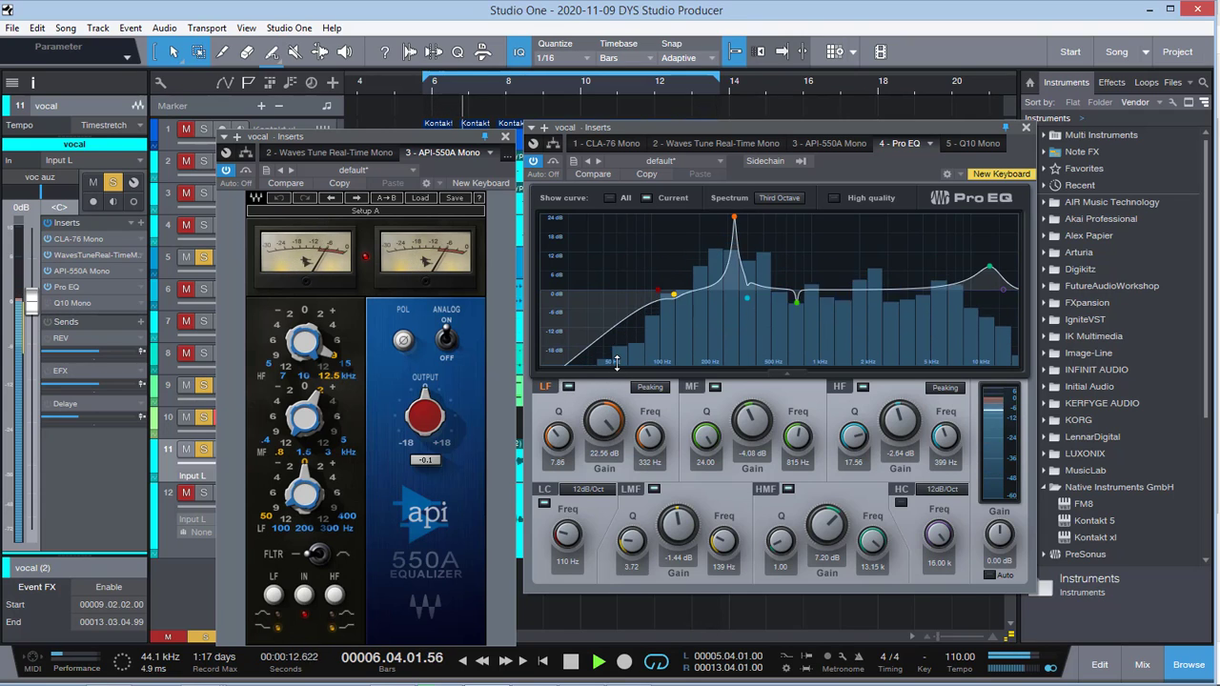
{"action": "key", "text": "ctrl+z"}
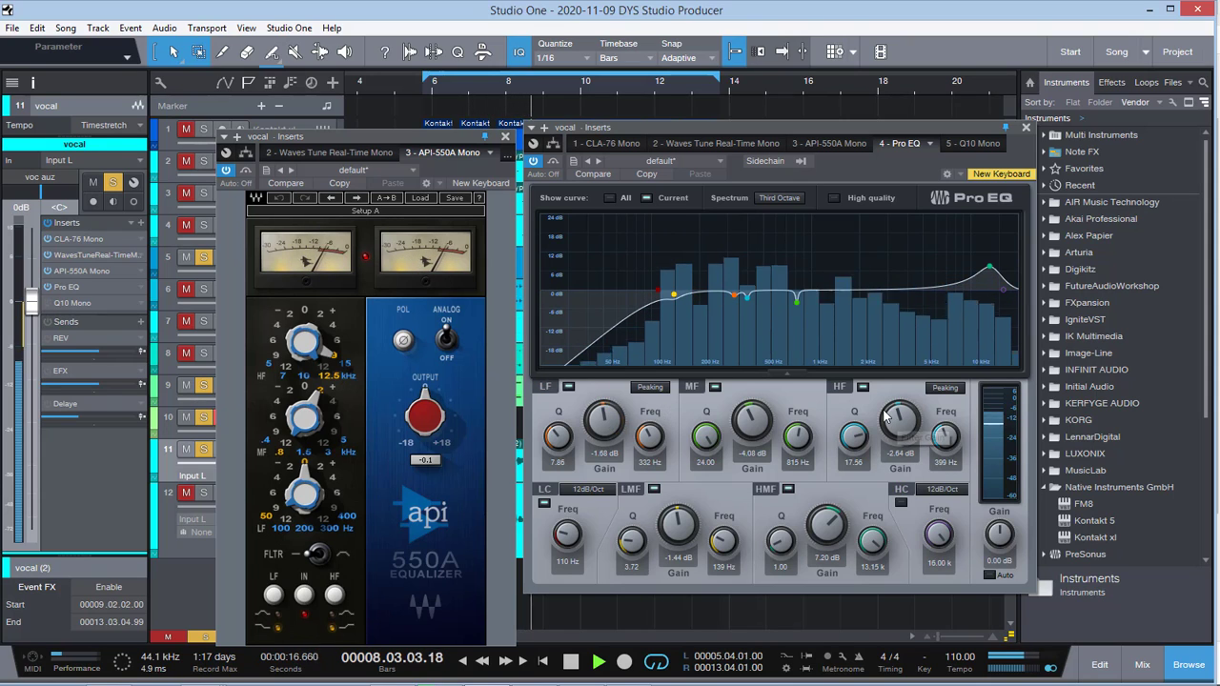
{"action": "key", "text": "space"}
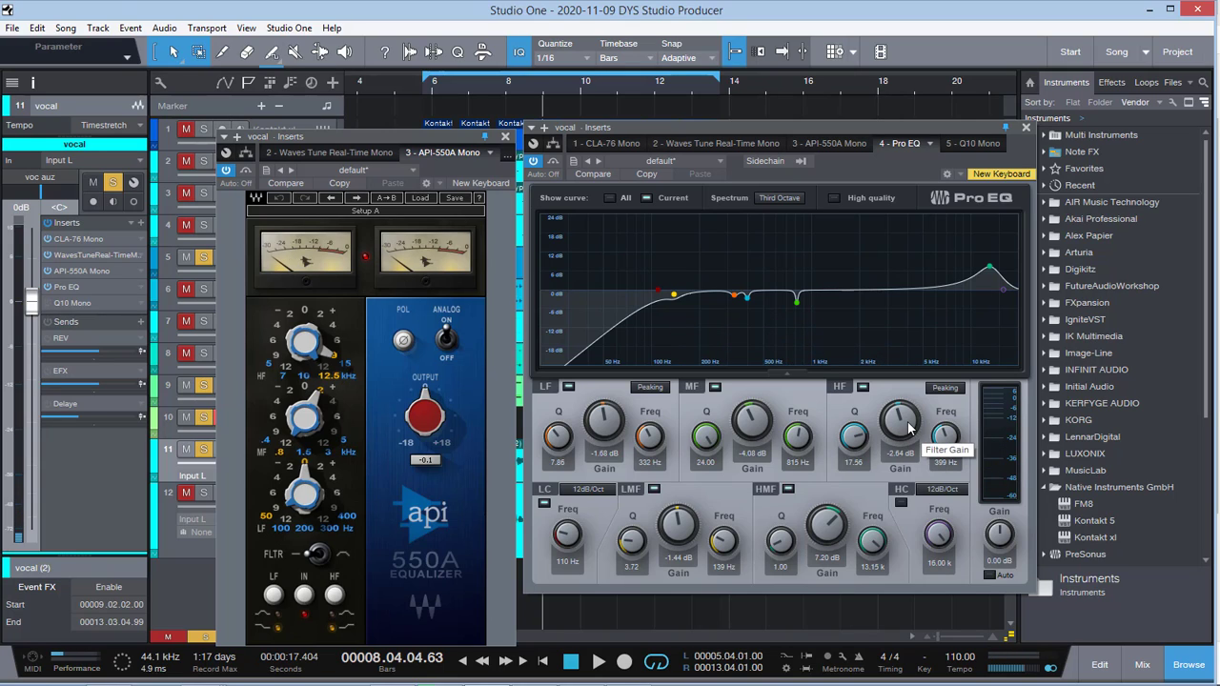
Step: Boost the Pro EQ's HF band gain to 24.00 dB during playback, undo the boost and stop
{"action": "key", "text": "space"}
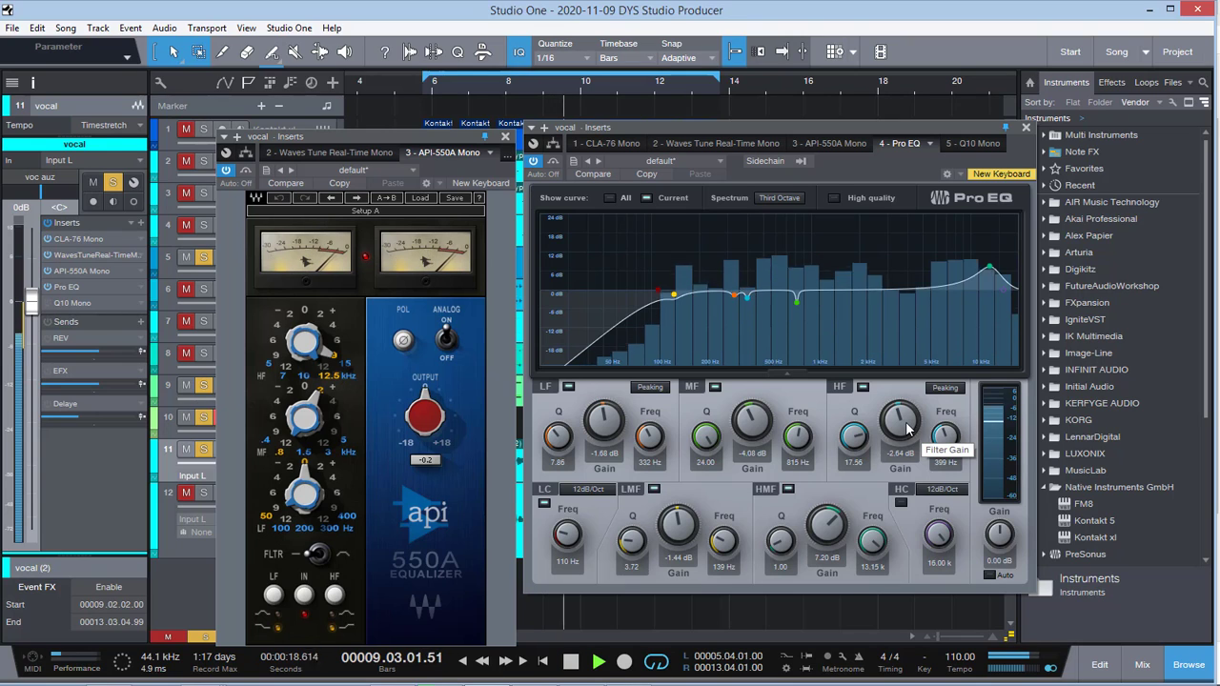
{"action": "left_click_drag", "start_coordinate": [906, 431], "coordinate": [909, 329]}
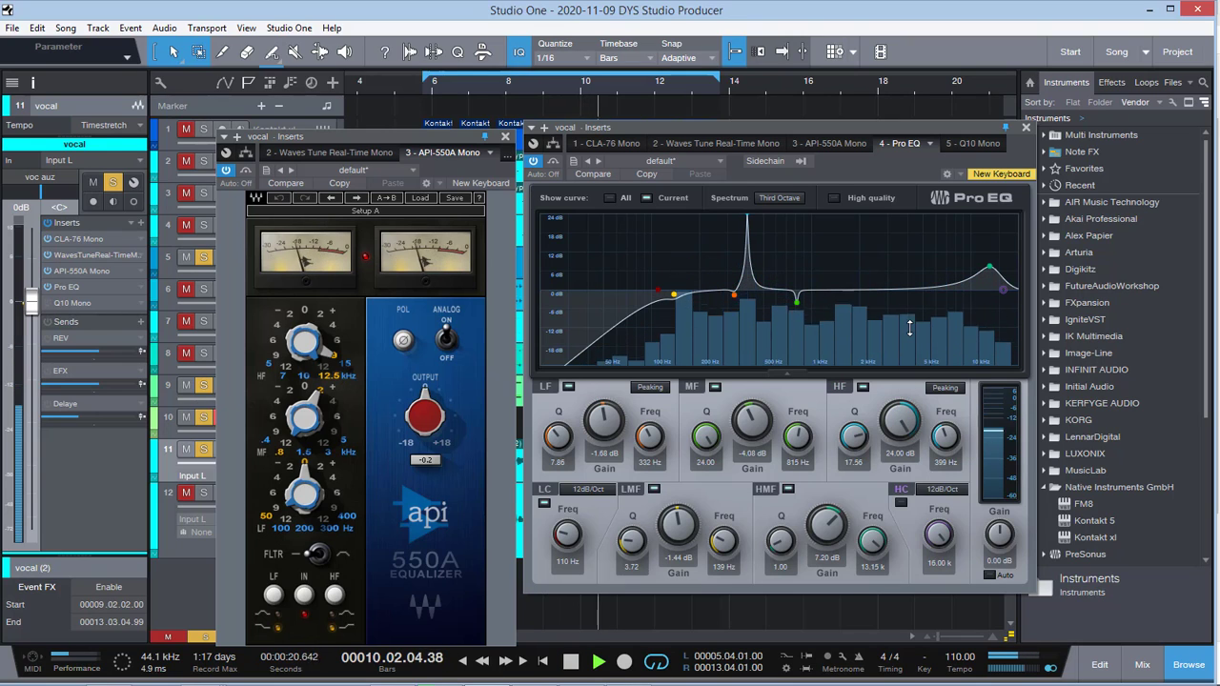
{"action": "key", "text": "ctrl+z"}
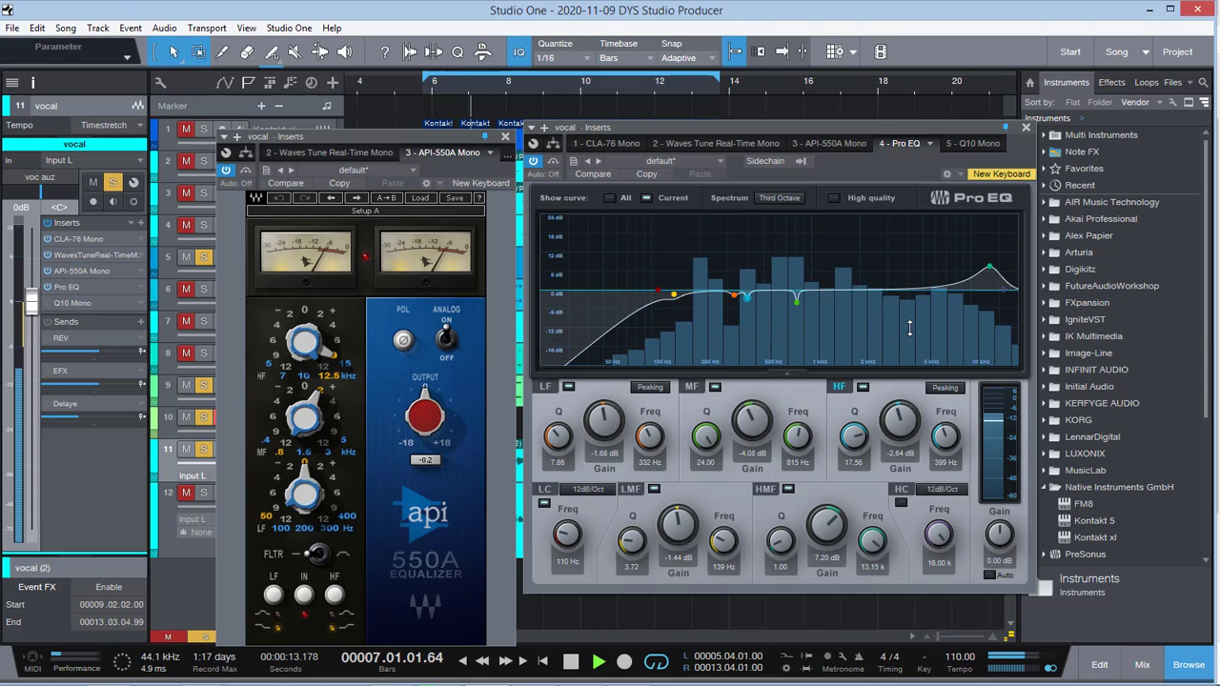
{"action": "key", "text": "space"}
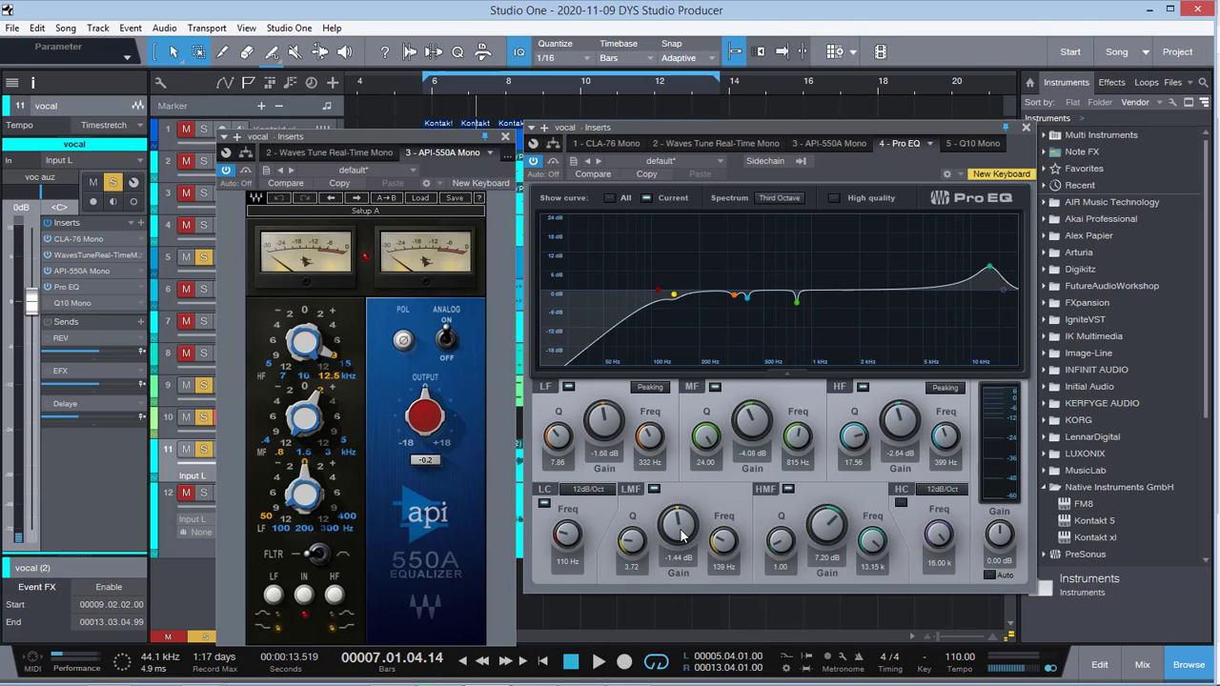
Step: Audition the Pro EQ's LMF band on the vocal in short playback passages around bar 8
{"action": "key", "text": "space"}
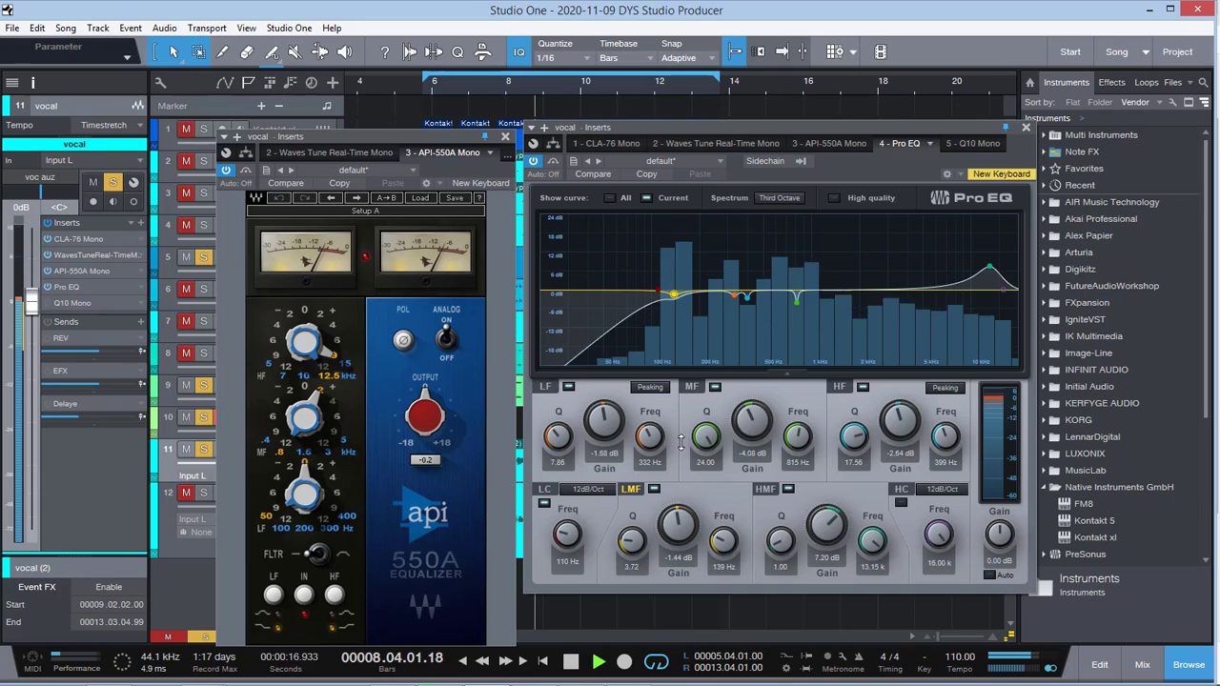
{"action": "key", "text": "space"}
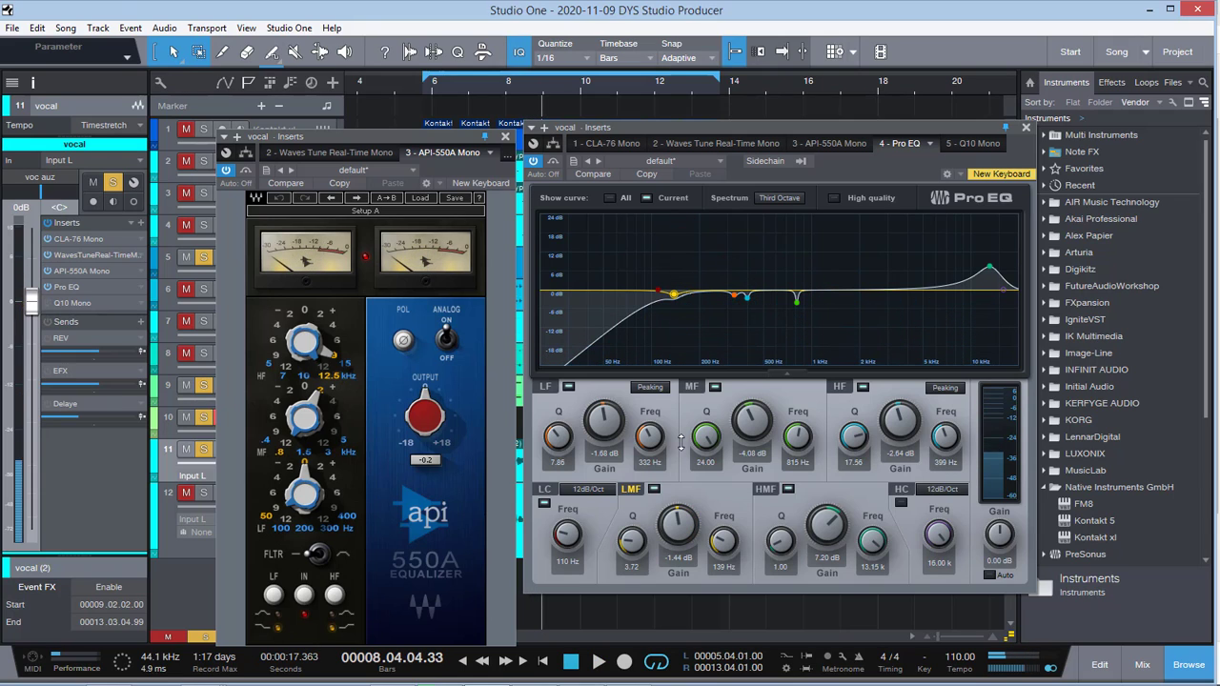
{"action": "key", "text": "space"}
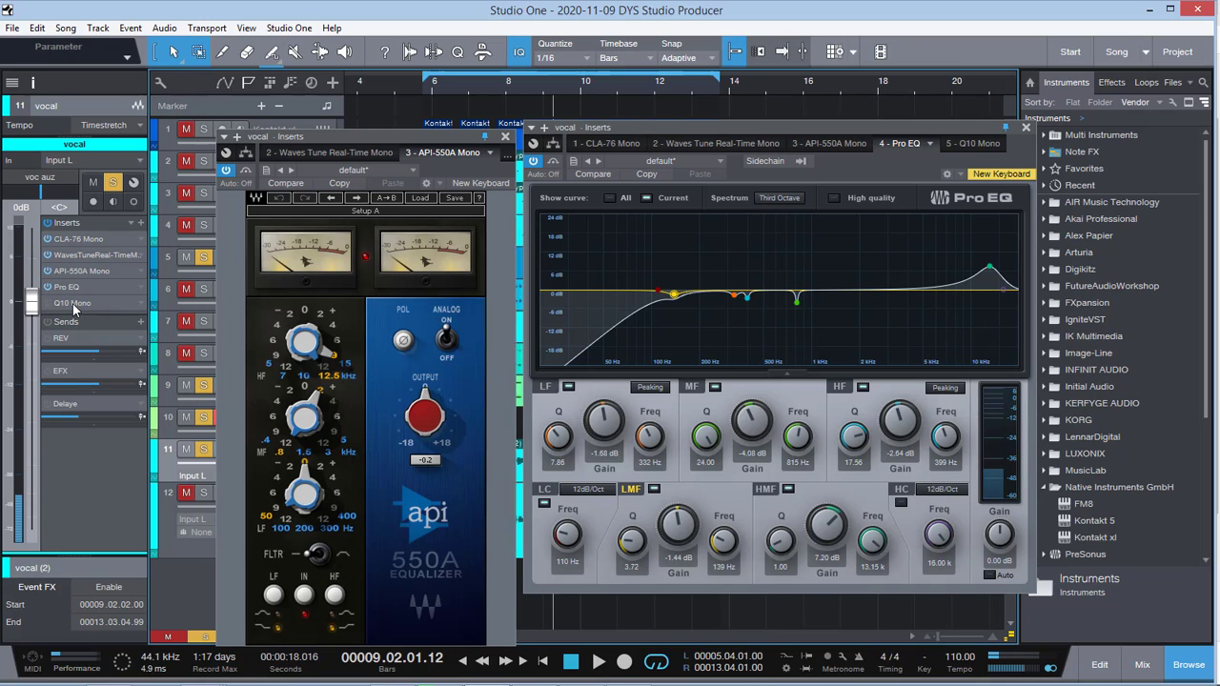
Step: Open the vocal's Q10 Mono equalizer, move its window next to the API-550A and select band 8
{"action": "left_click", "coordinate": [73, 303]}
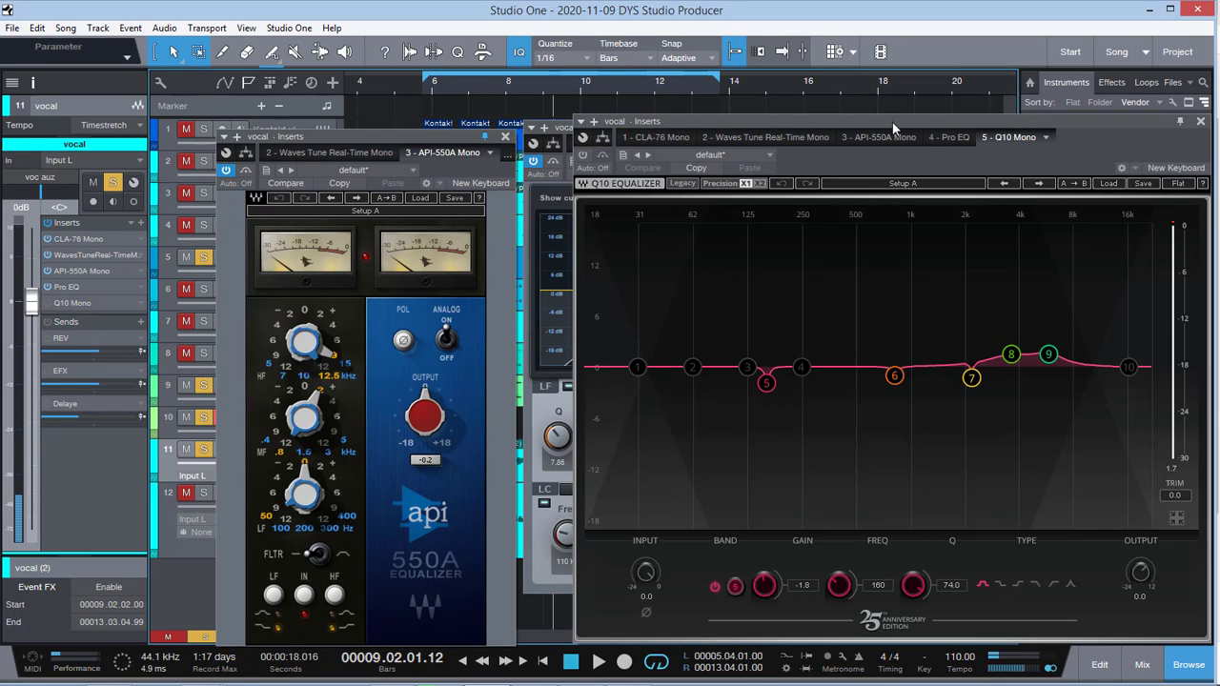
{"action": "left_click_drag", "start_coordinate": [892, 122], "coordinate": [807, 120]}
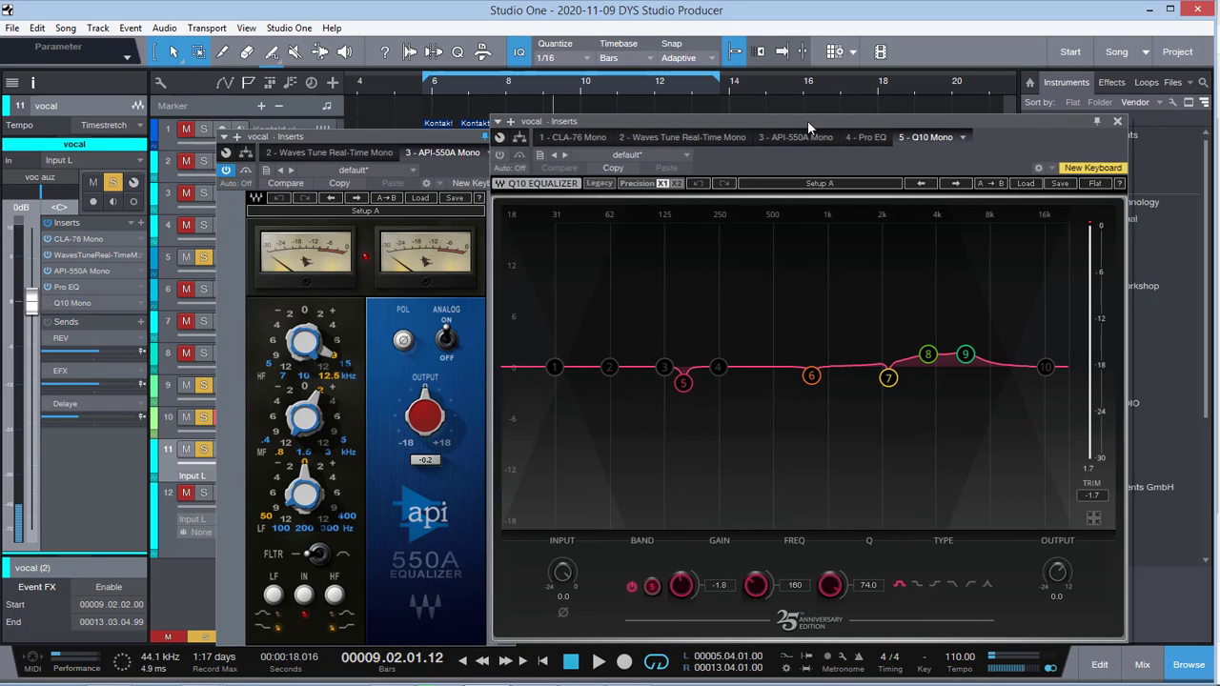
{"action": "left_click", "coordinate": [925, 354]}
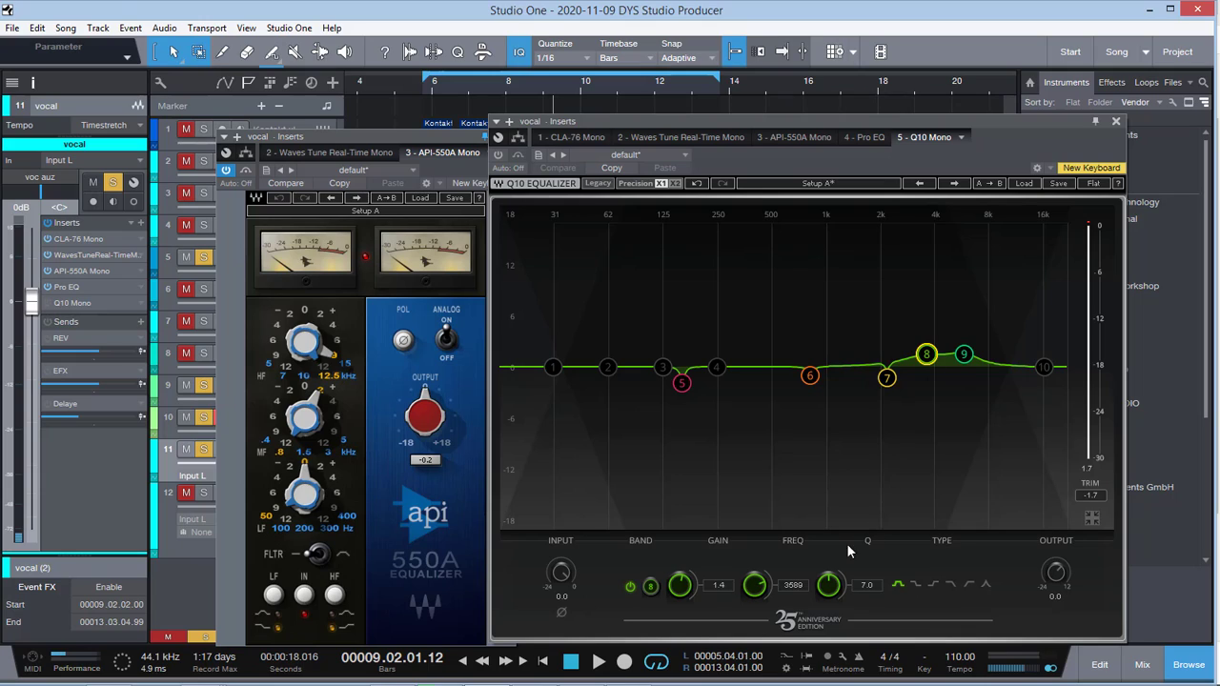
Step: Examine the settings of bands 8 and 9 in the vocal's Q10 equalizer by selecting them in turn
{"action": "left_click", "coordinate": [962, 355]}
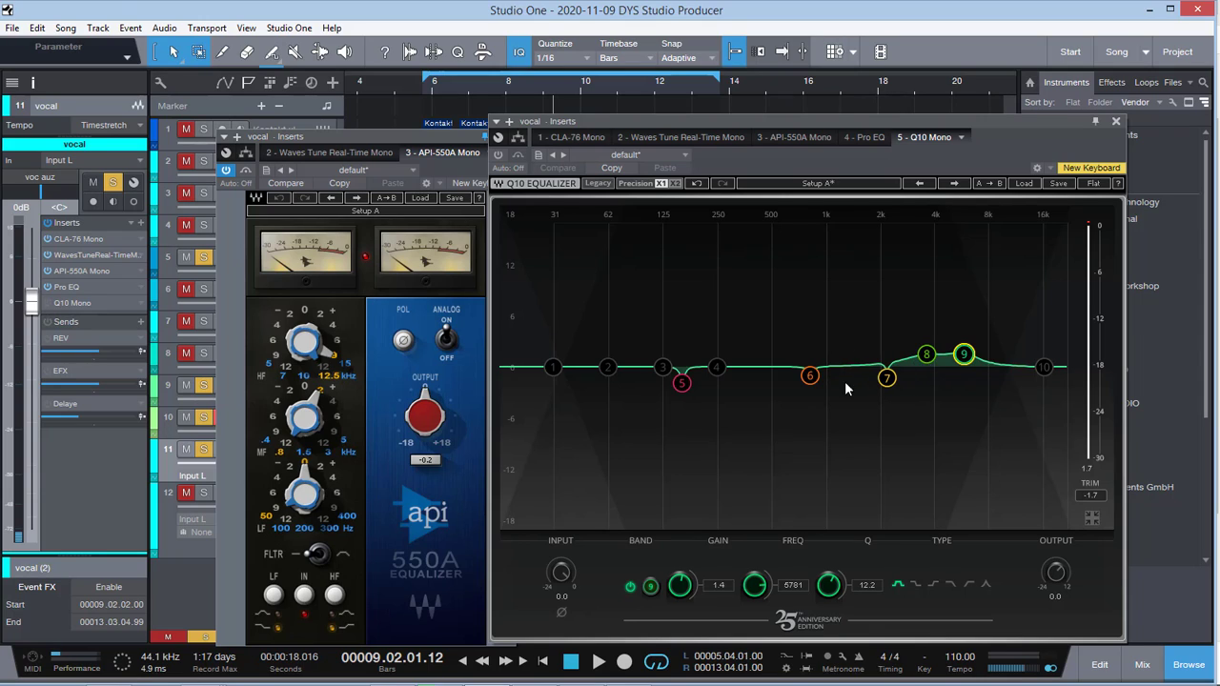
{"action": "left_click", "coordinate": [924, 359]}
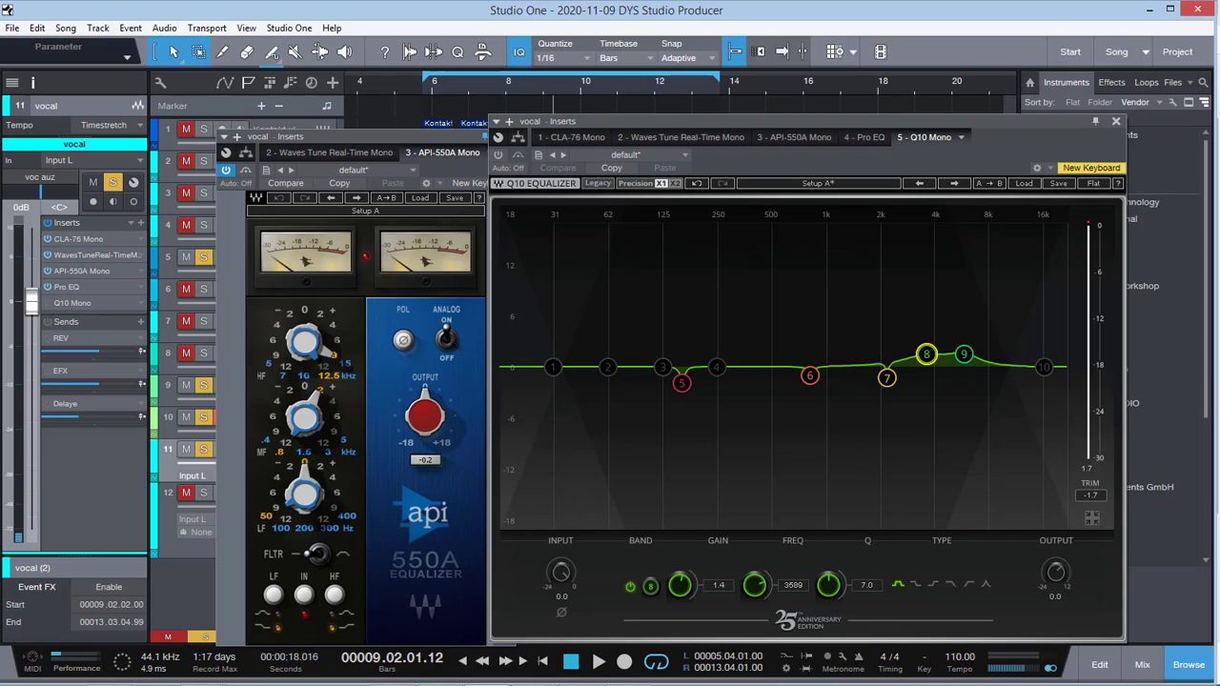
{"action": "left_click", "coordinate": [963, 353]}
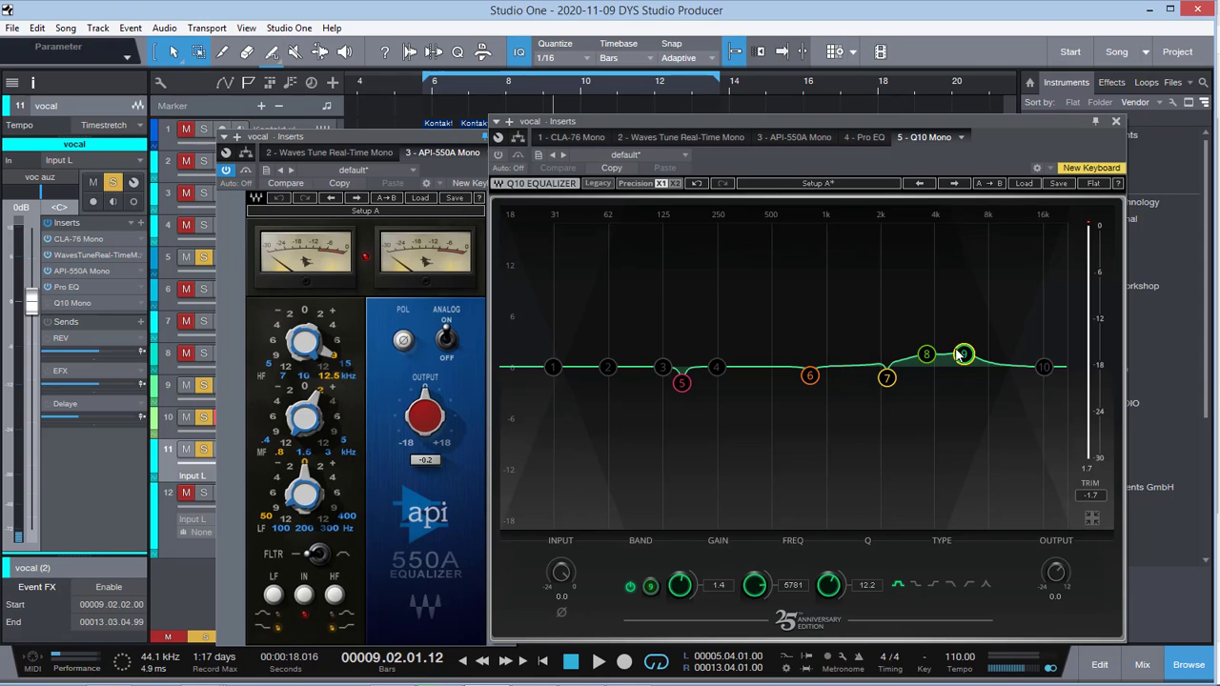
Step: Enable the Q10 Mono and the vocal's REV, EFX and Delaye sends during playback, closing the Q10 and API-550A windows
{"action": "key", "text": "space"}
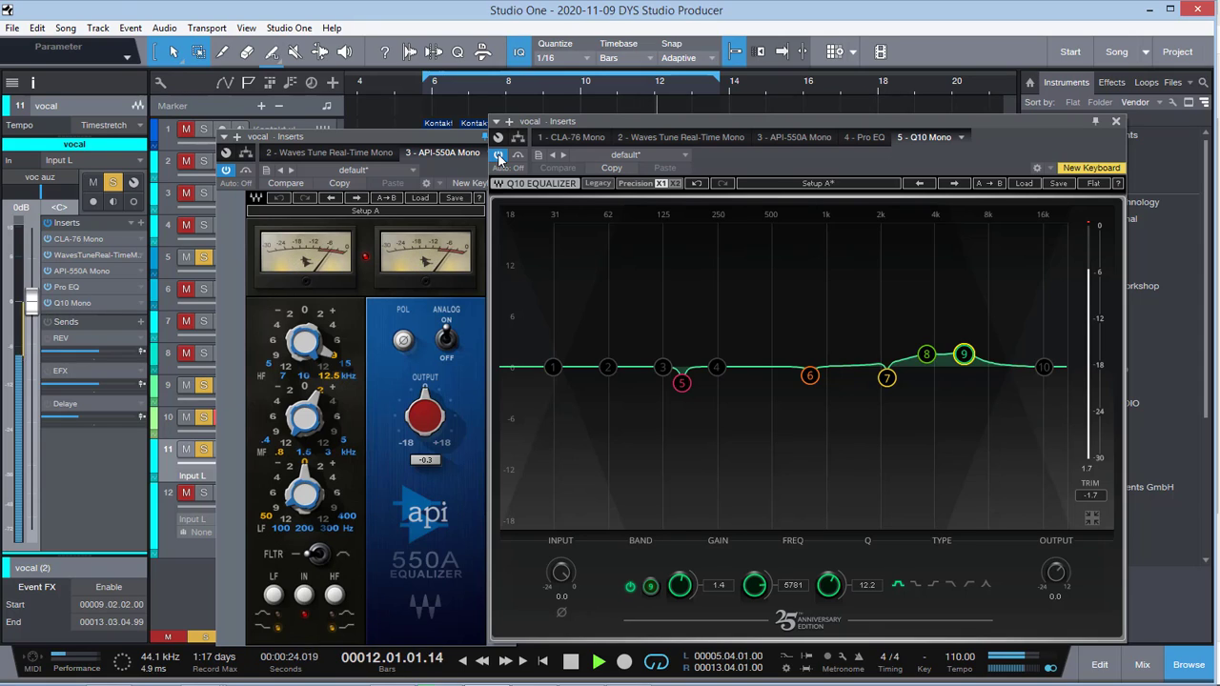
{"action": "left_click", "coordinate": [517, 157]}
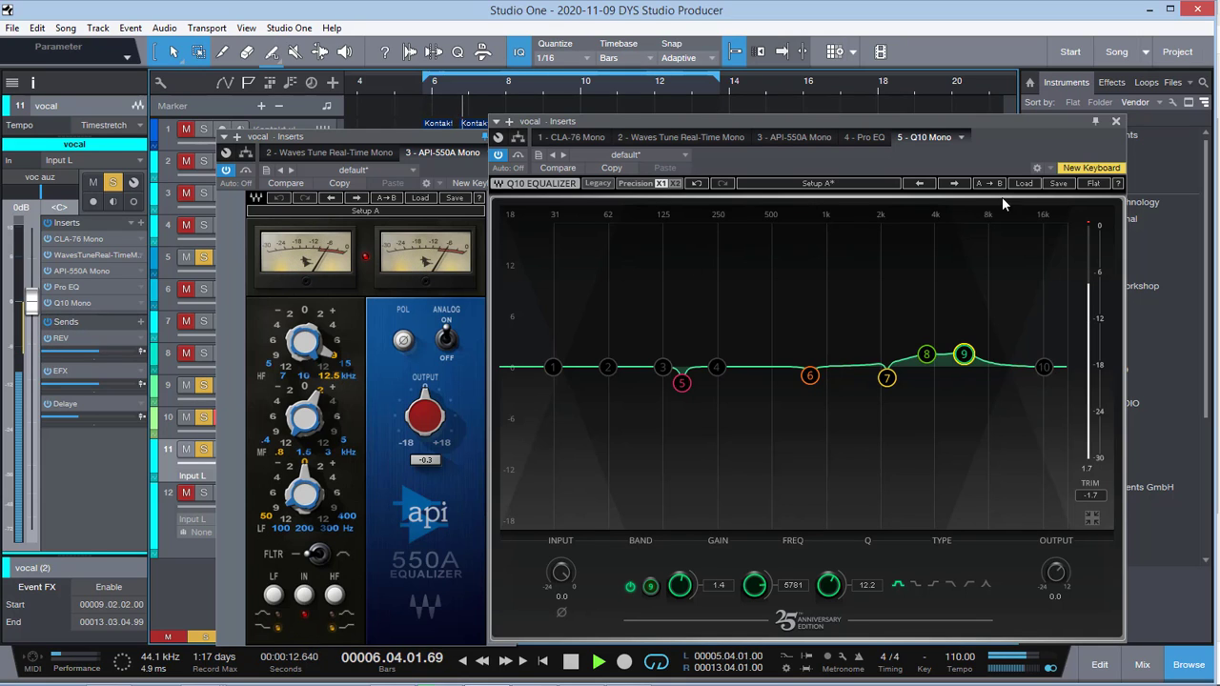
{"action": "left_click", "coordinate": [1117, 123]}
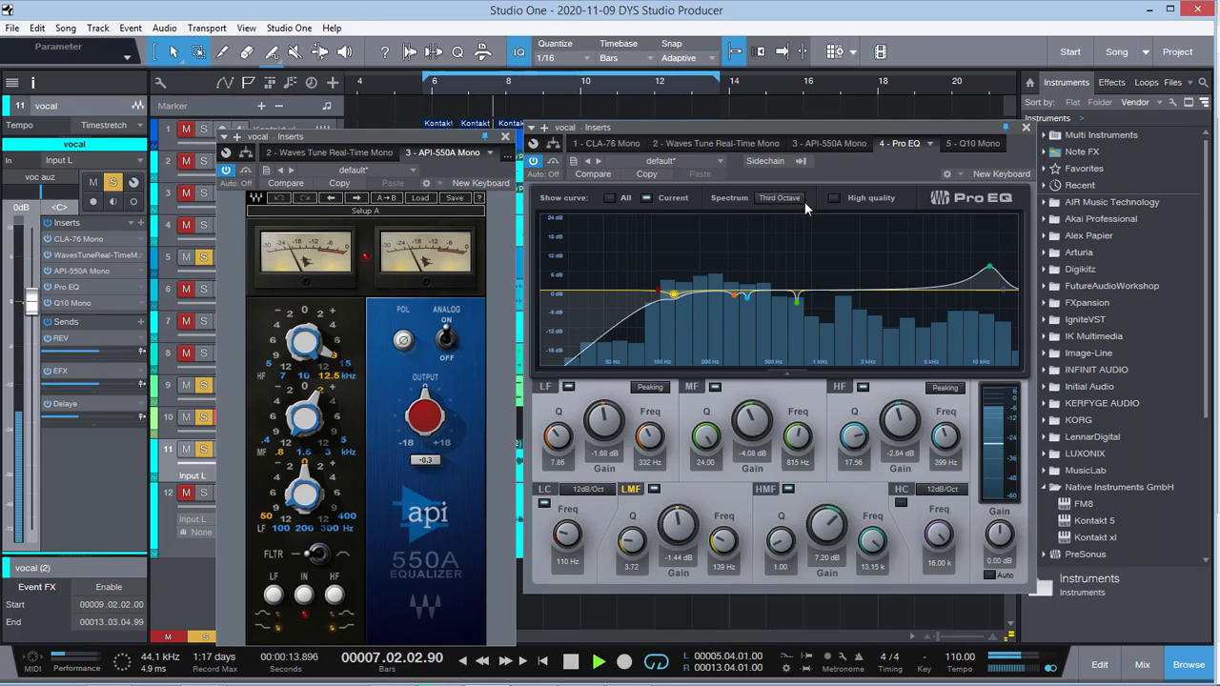
{"action": "left_click", "coordinate": [506, 139]}
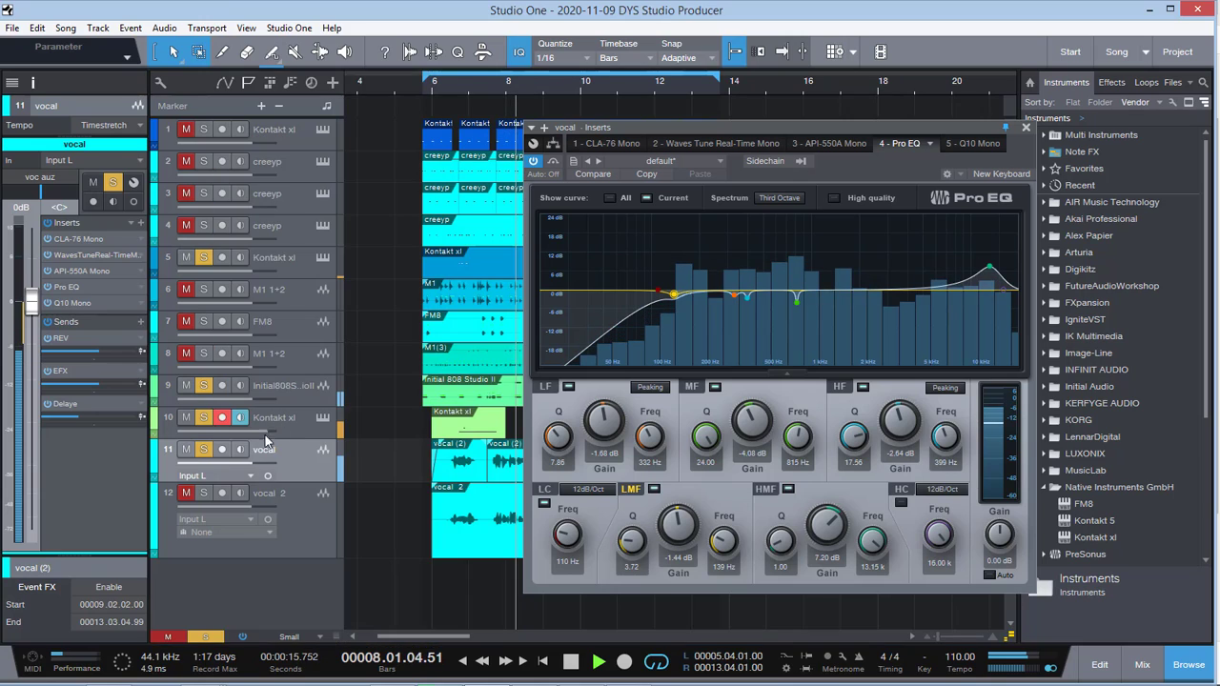
Step: Unmute and solo vocal 2 during playback, close the Pro EQ window and enlarge the vocal channel's inserts area
{"action": "left_click", "coordinate": [181, 497]}
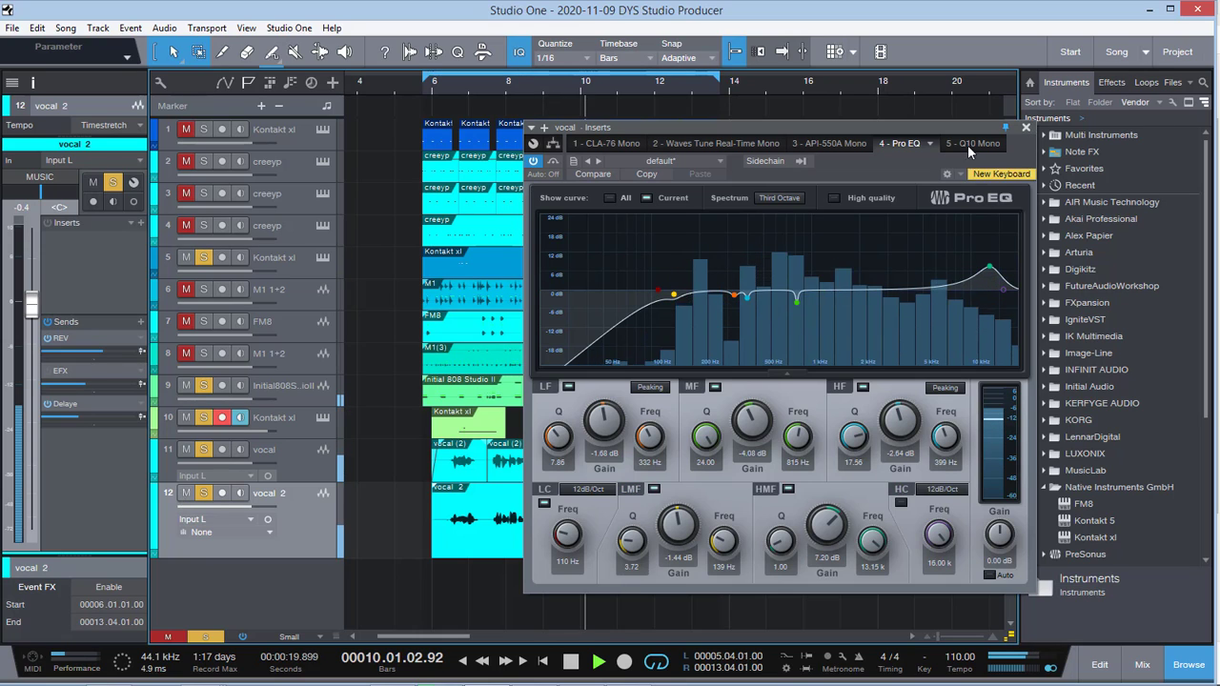
{"action": "left_click", "coordinate": [1026, 128]}
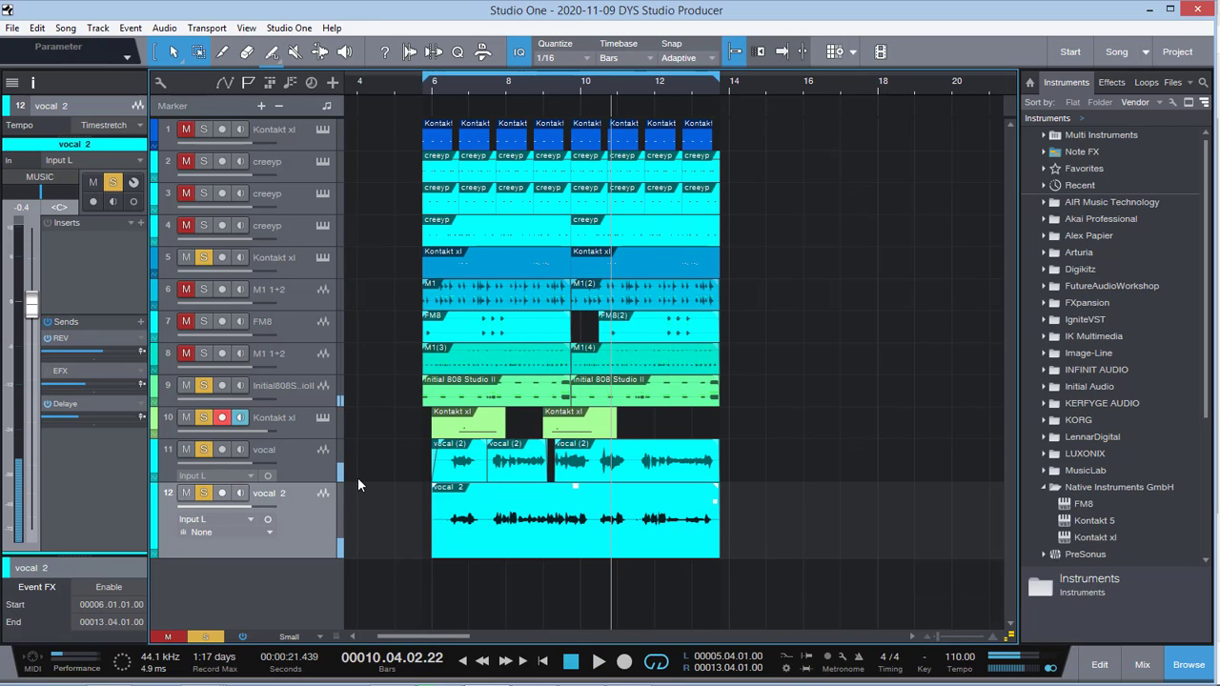
{"action": "left_click", "coordinate": [310, 468]}
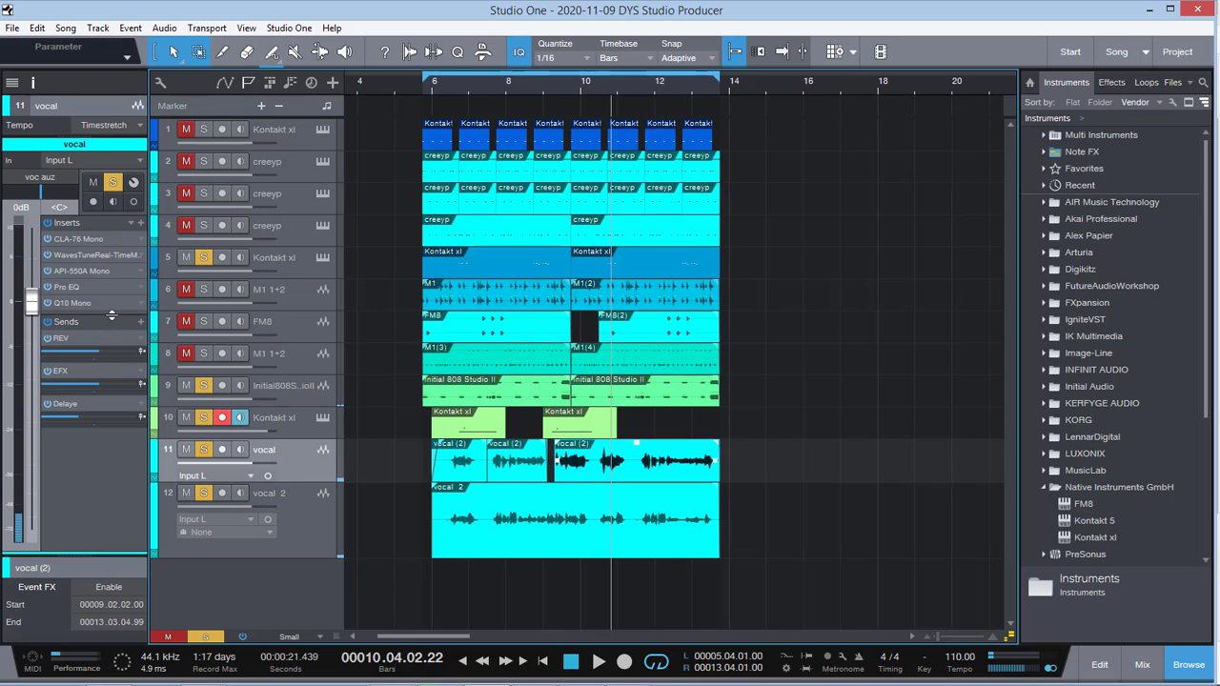
{"action": "left_click_drag", "start_coordinate": [112, 315], "coordinate": [96, 359]}
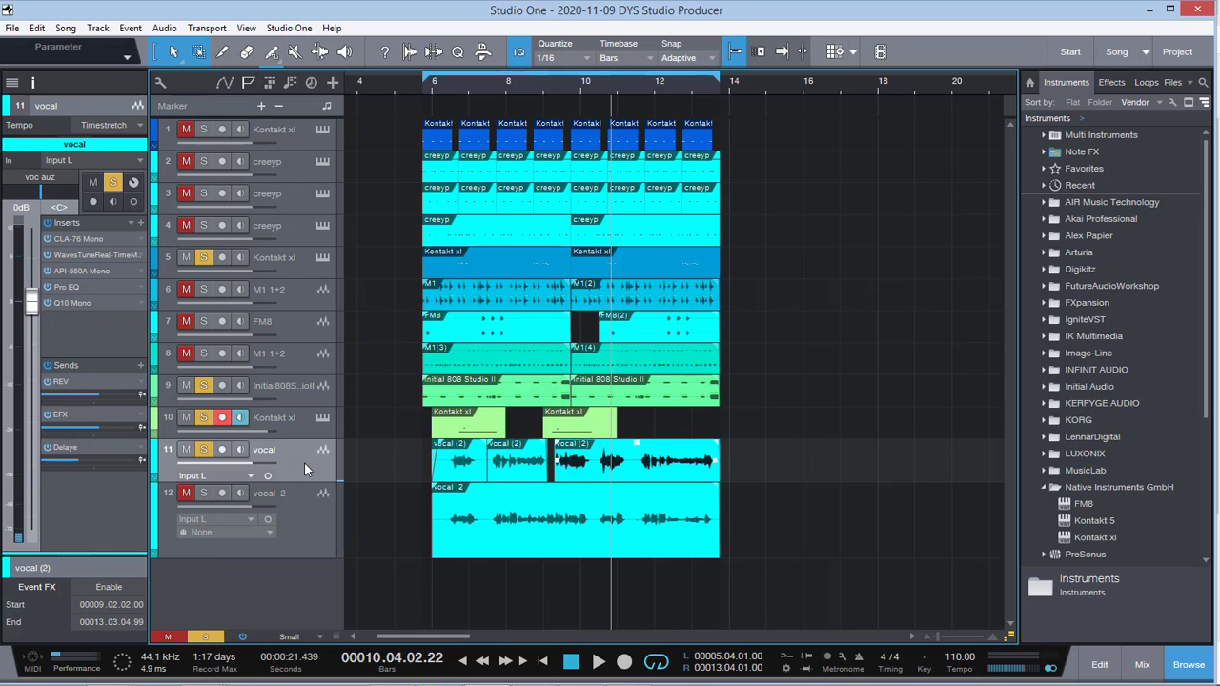
Step: Clear all track solos and mutes, start playback of the full mix and disarm recording on track 10
{"action": "left_click", "coordinate": [205, 639]}
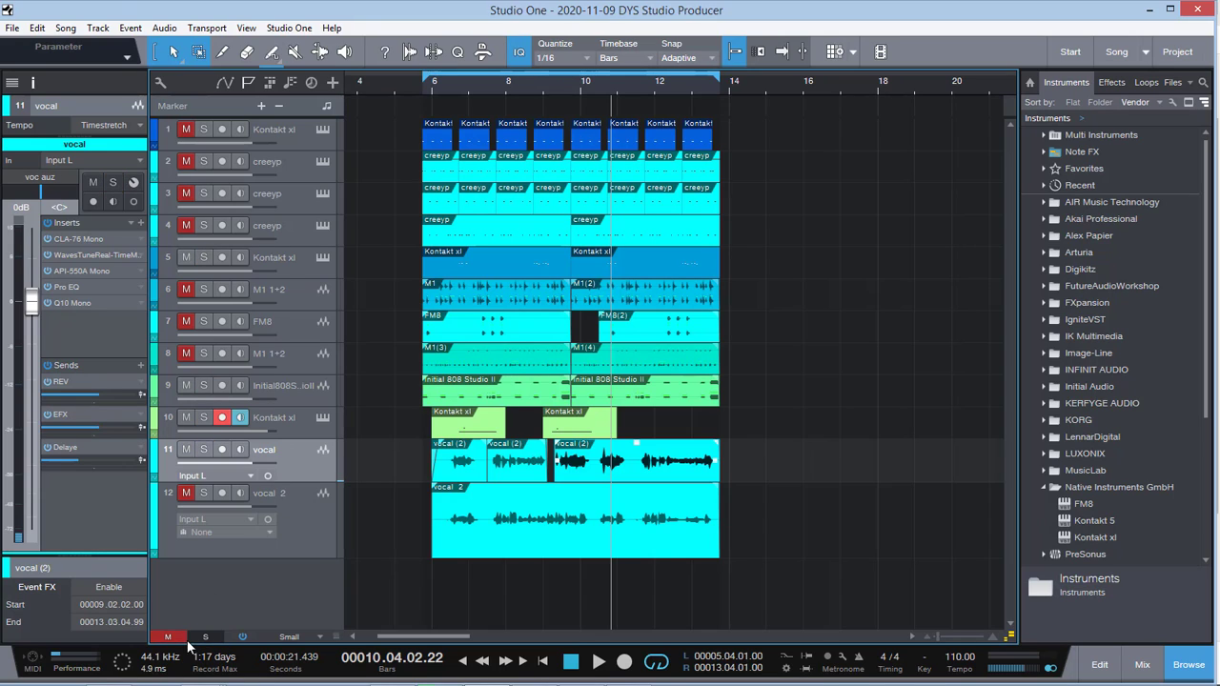
{"action": "left_click", "coordinate": [173, 642]}
{"action": "key", "text": "space"}
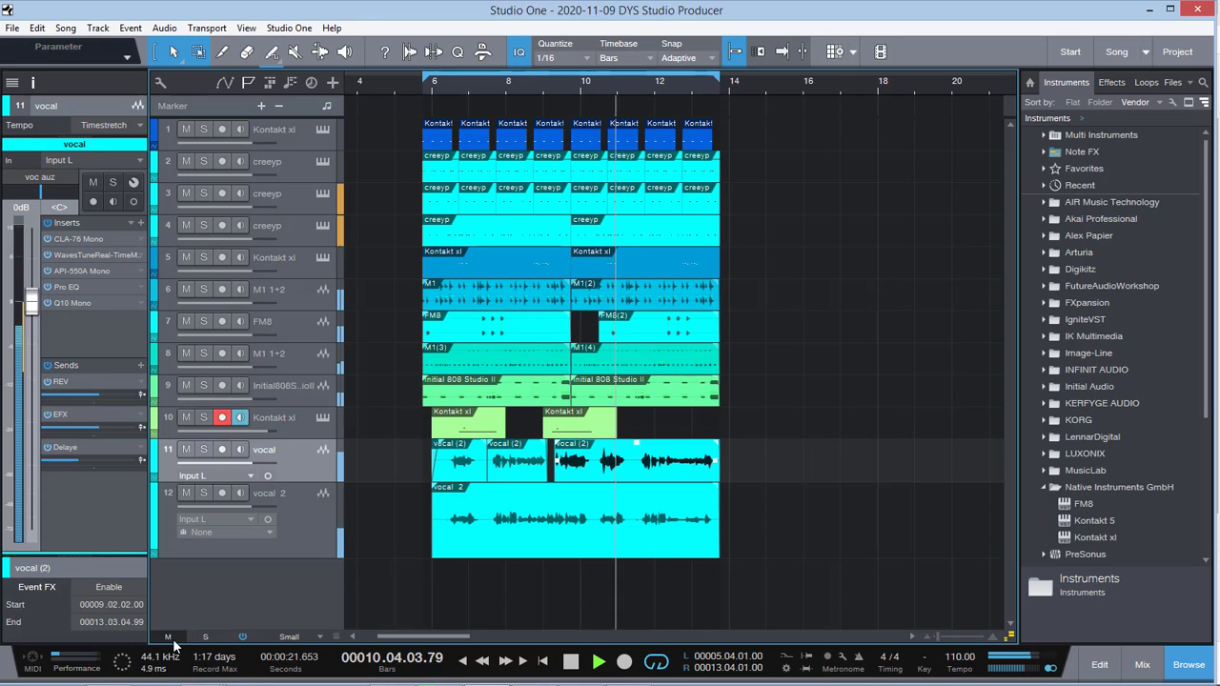
{"action": "left_click", "coordinate": [222, 416]}
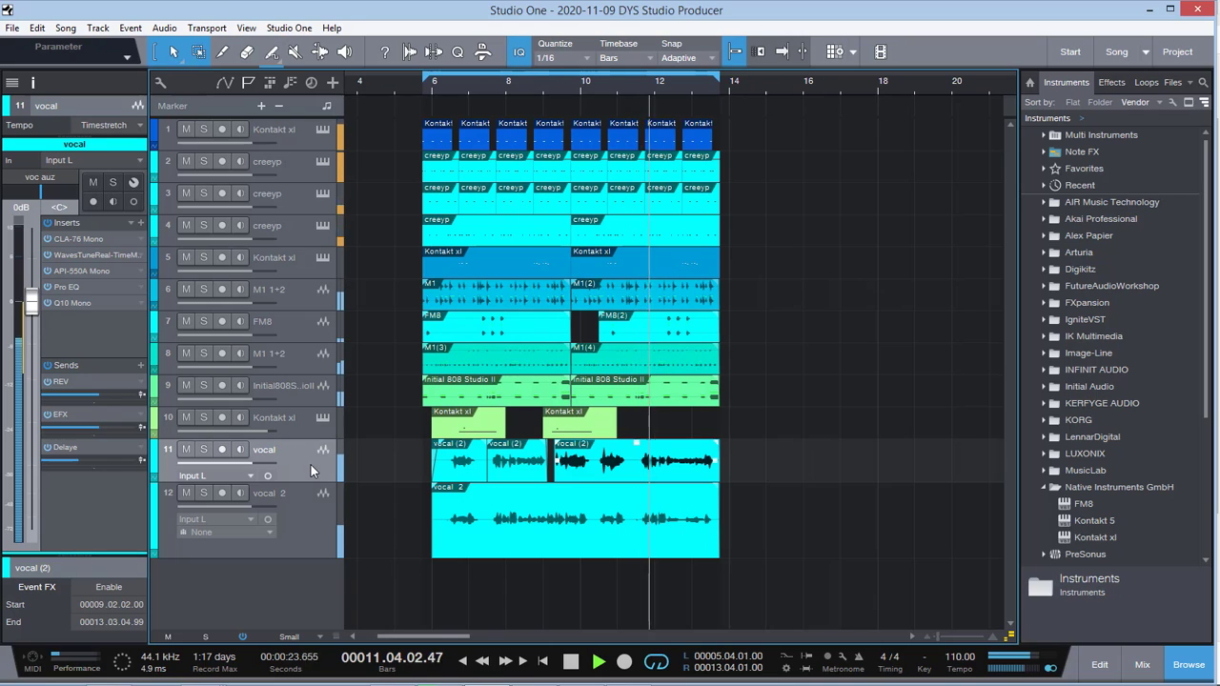
Step: Mute vocal 2 and lower the vocal track's volume to -2.0 dB while the mix plays, stopping playback when finished
{"action": "left_click", "coordinate": [187, 493]}
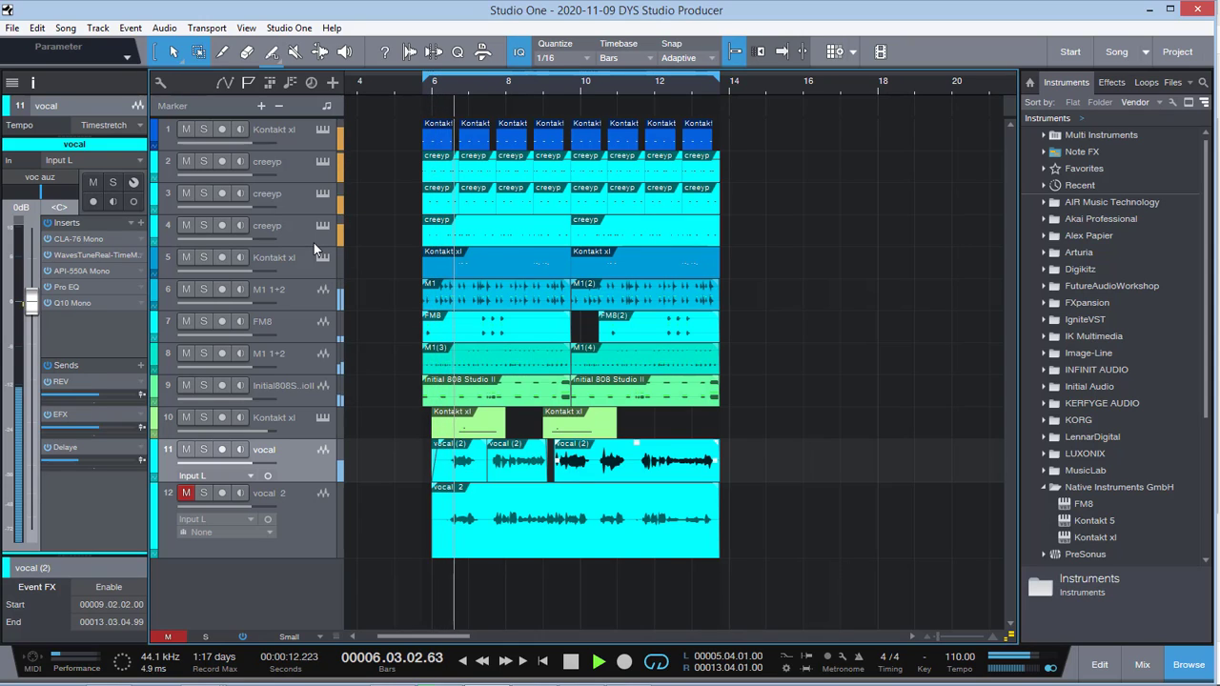
{"action": "key", "text": "space"}
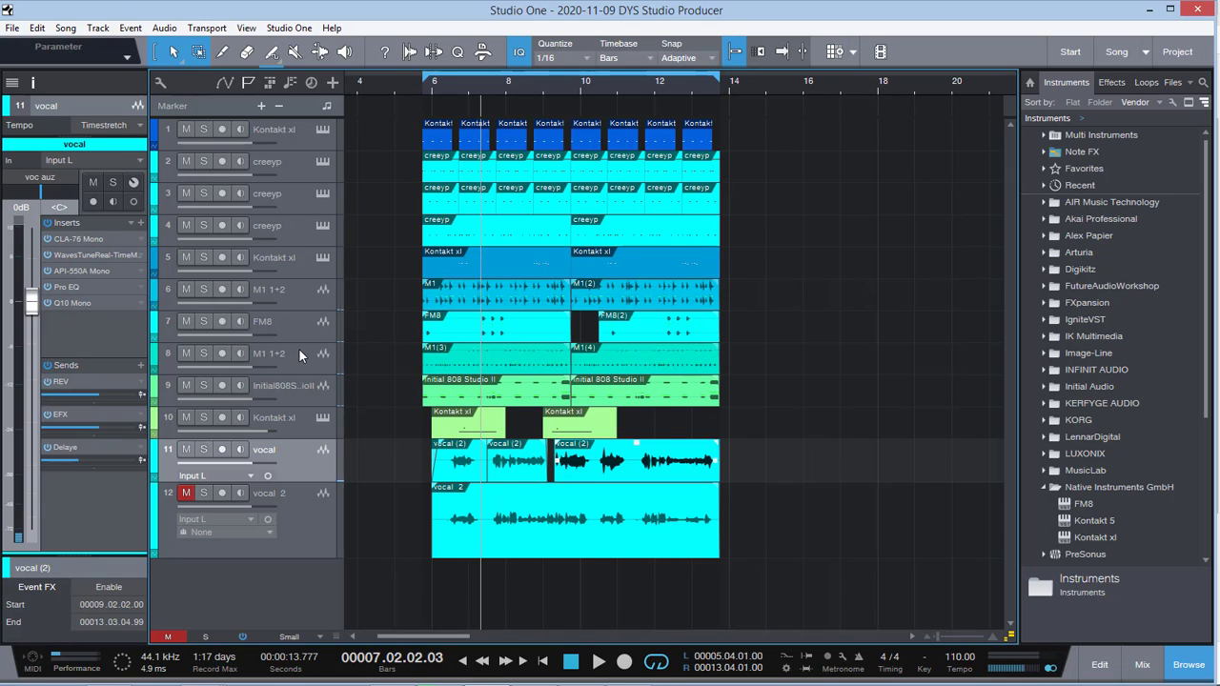
{"action": "key", "text": "space"}
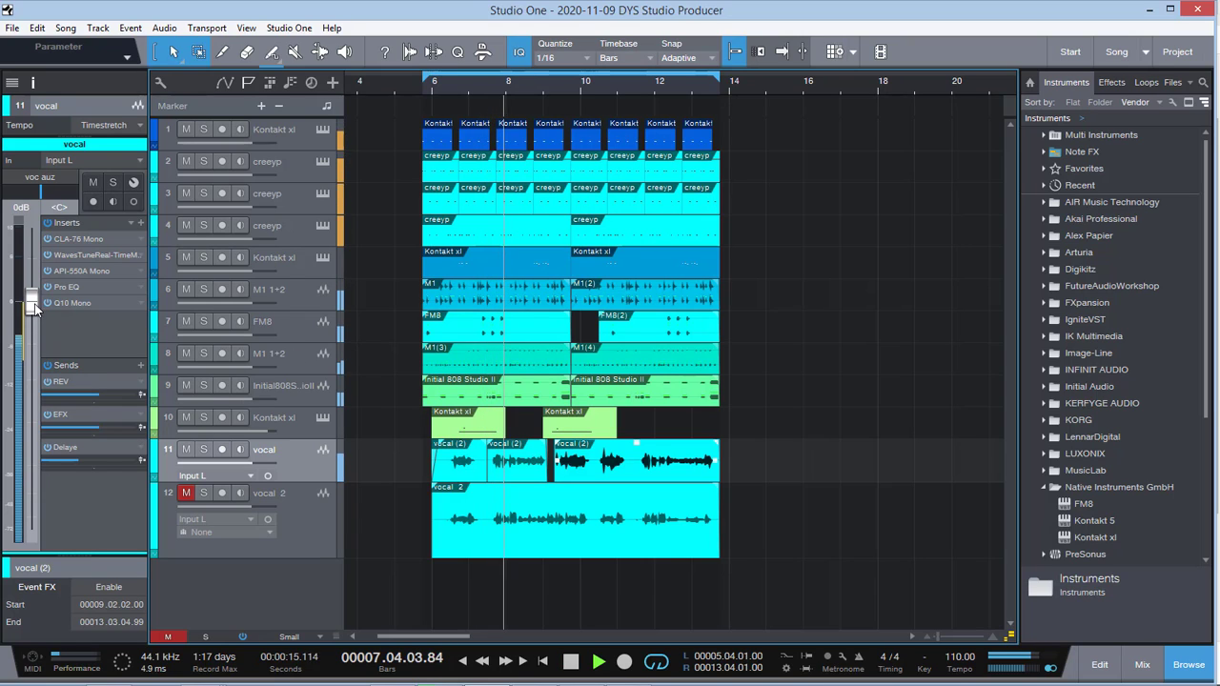
{"action": "left_click_drag", "start_coordinate": [32, 307], "coordinate": [34, 323]}
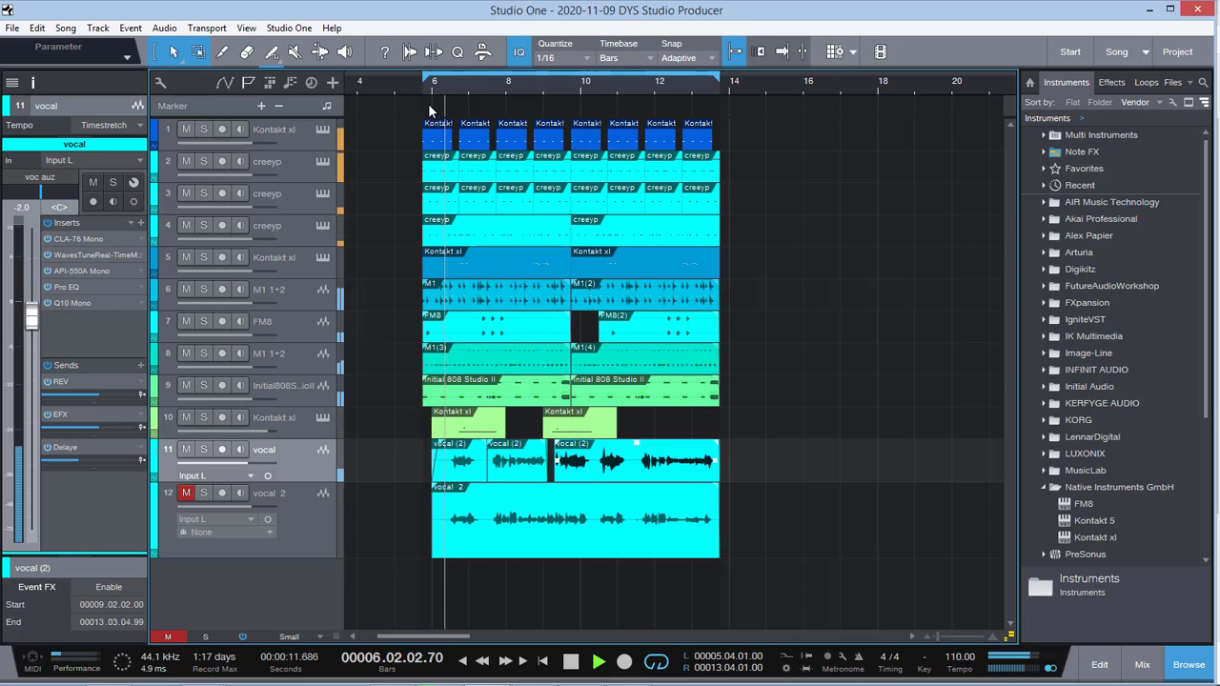
{"action": "key", "text": "space"}
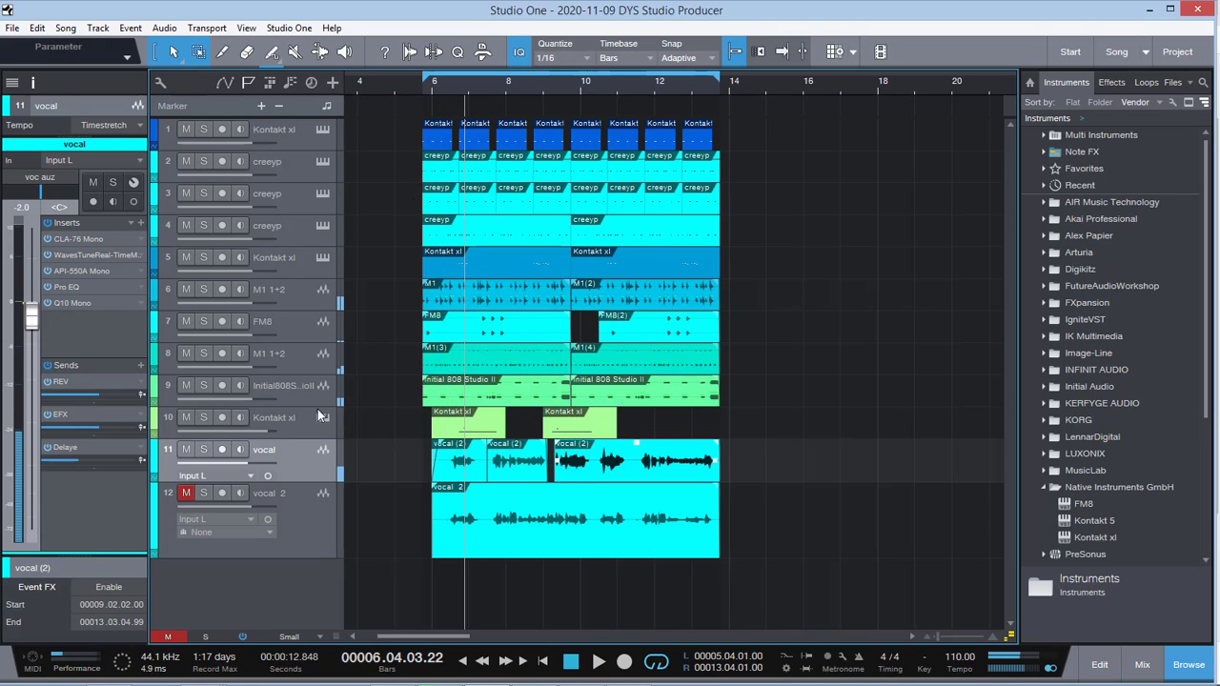
Step: Audition the full mix with vocal 2 unmuted, check that track's channel, and mute it again with the vocal track selected
{"action": "key", "text": "space"}
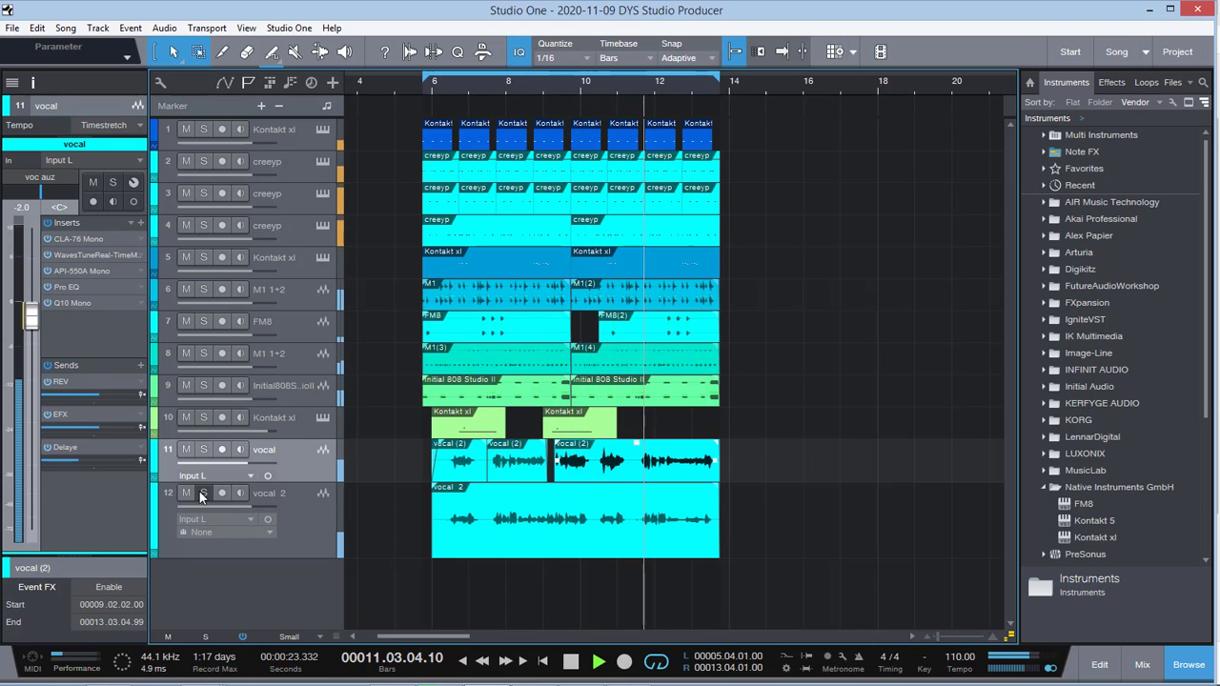
{"action": "key", "text": "space"}
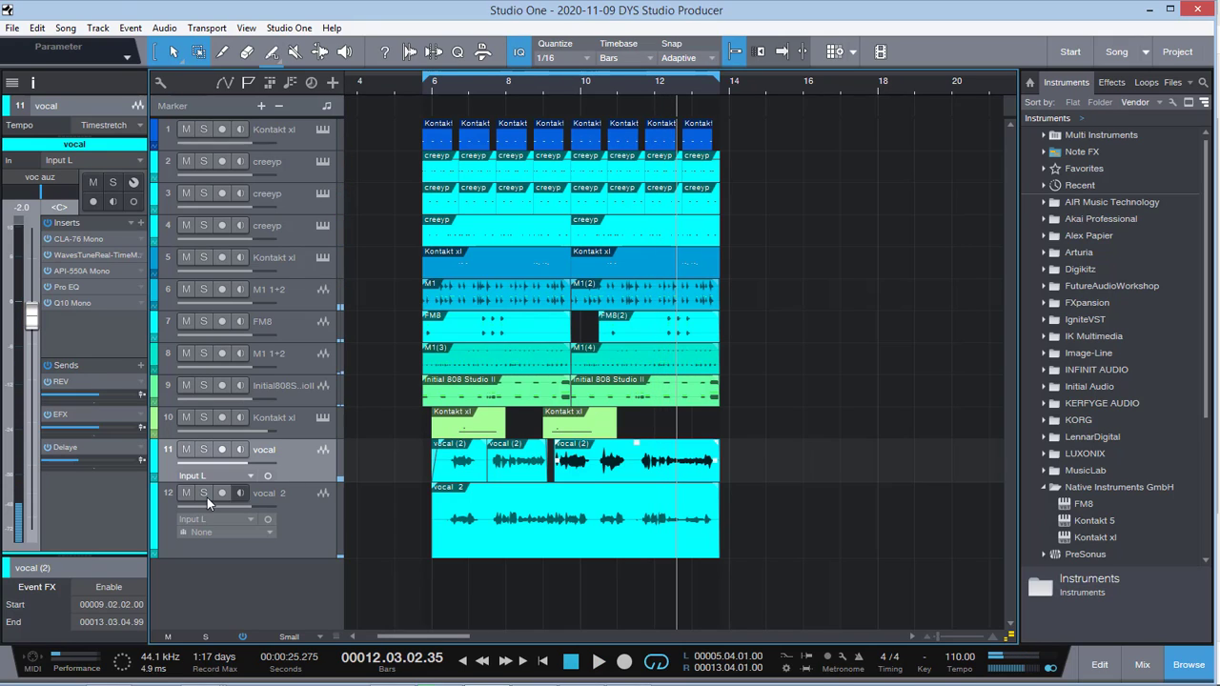
{"action": "left_click", "coordinate": [314, 510]}
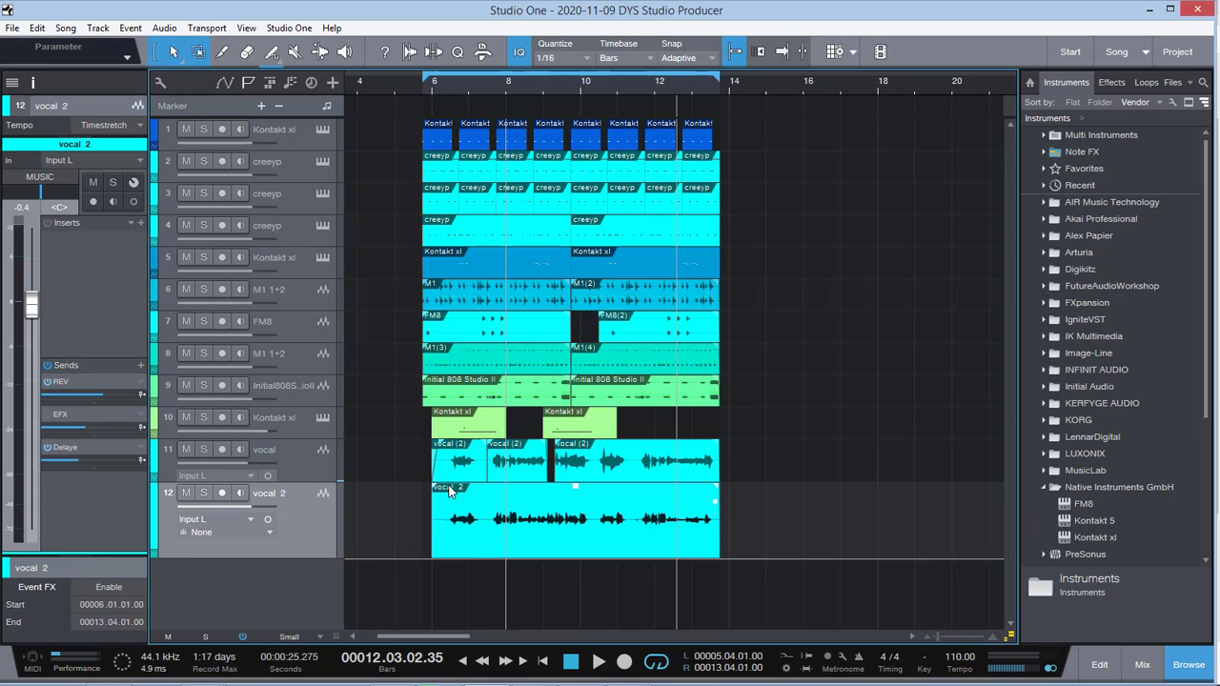
{"action": "left_click", "coordinate": [317, 466]}
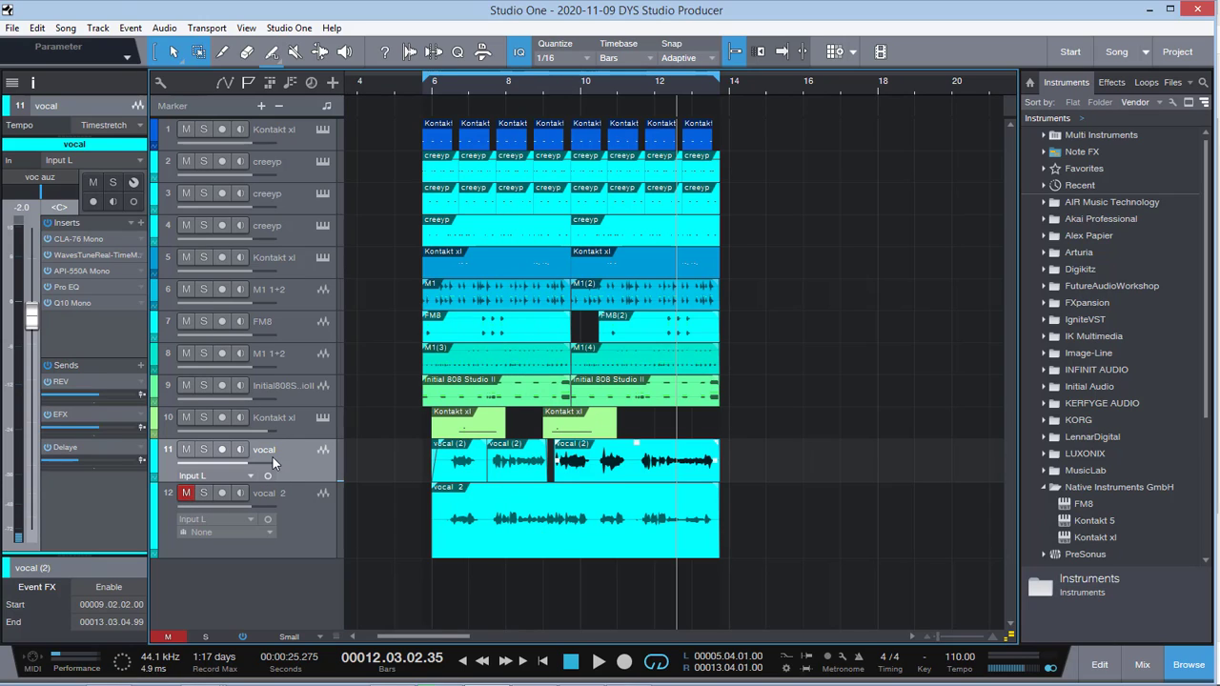
Step: Lower the vocal track's volume to -3.2 dB during playback, stop and unmute vocal 2
{"action": "key", "text": "space"}
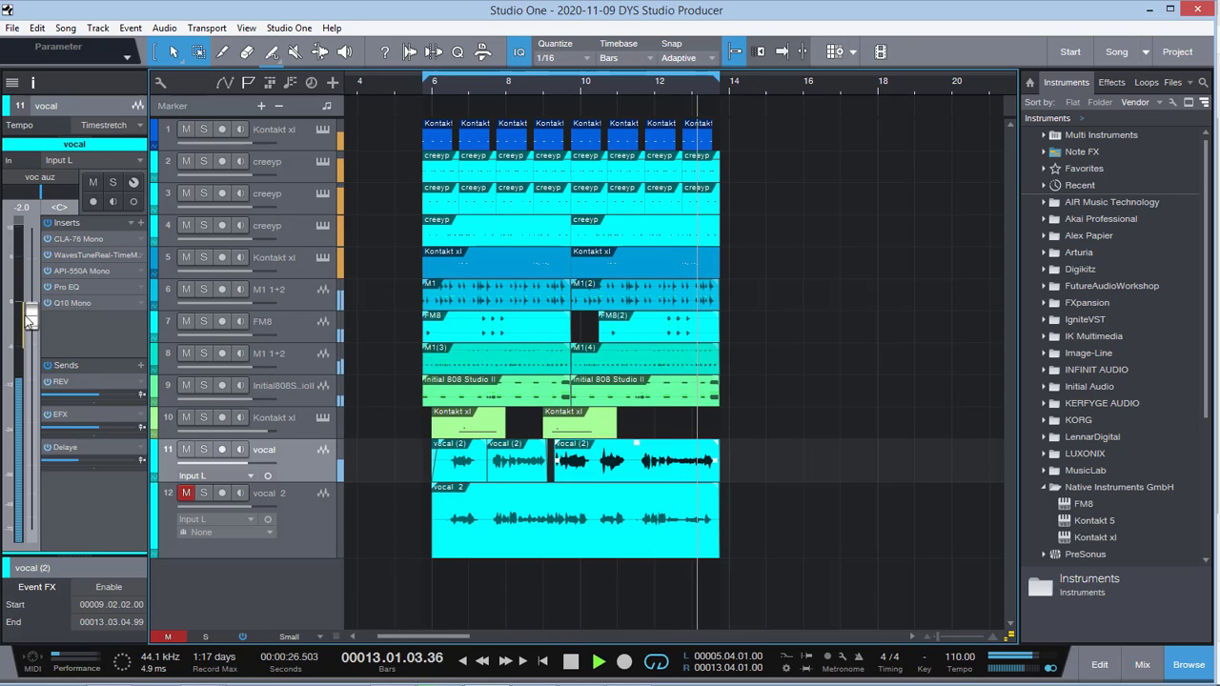
{"action": "left_click_drag", "start_coordinate": [27, 323], "coordinate": [27, 336]}
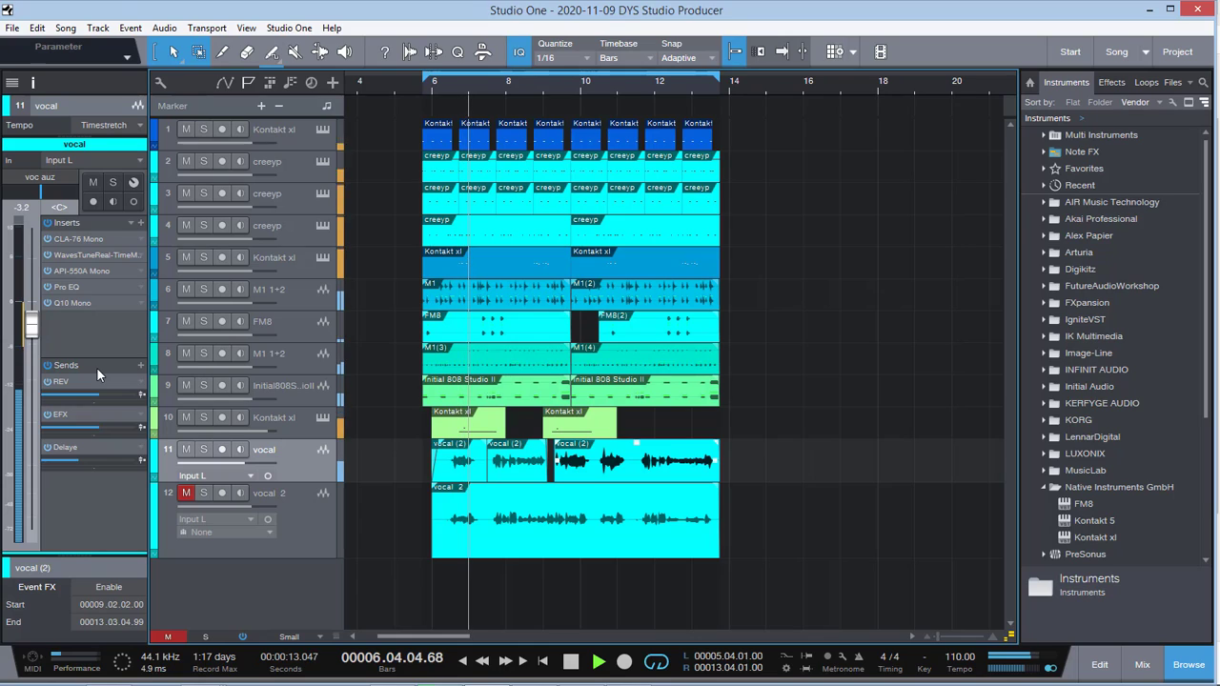
{"action": "key", "text": "space"}
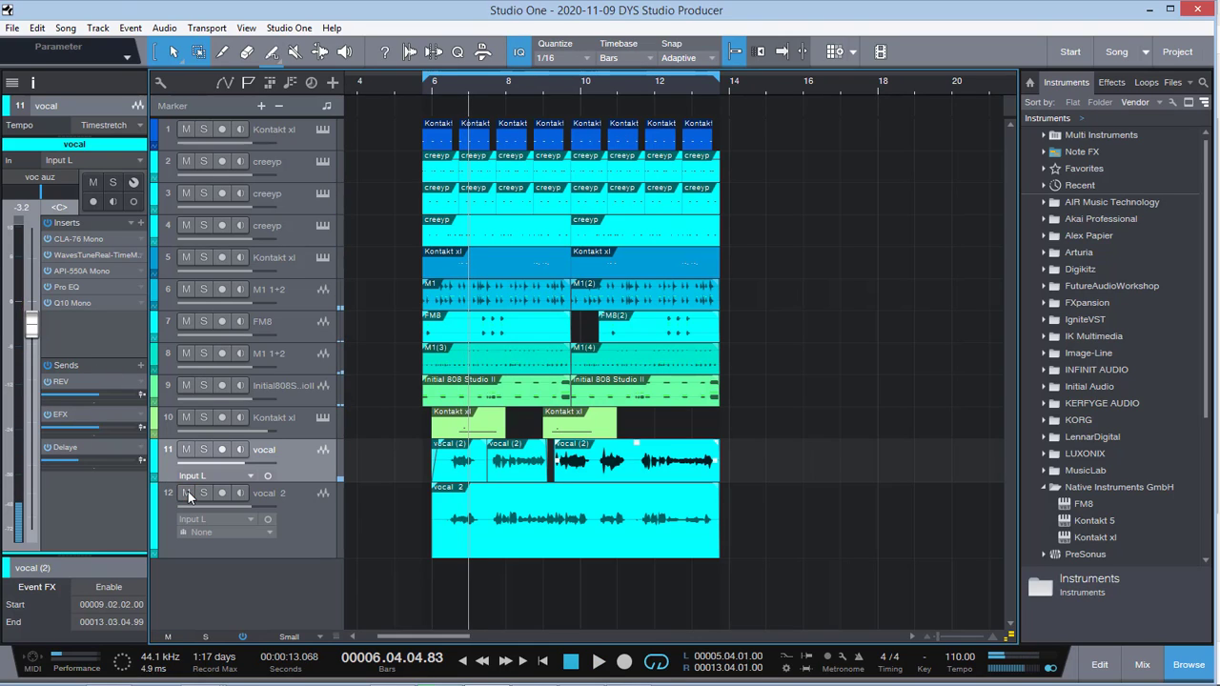
Step: Set the vocal track's volume to -3.3 dB while auditioning both vocals in the full mix, and return the playhead to the loop start
{"action": "key", "text": "space"}
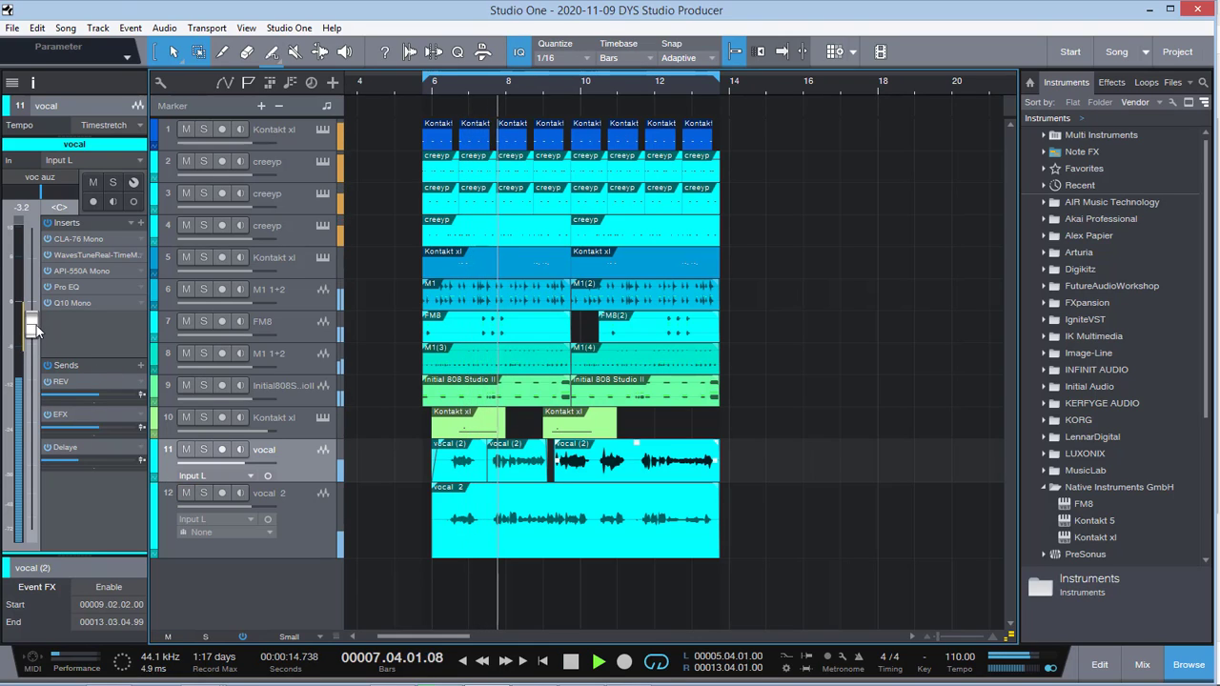
{"action": "left_click_drag", "start_coordinate": [36, 332], "coordinate": [35, 333]}
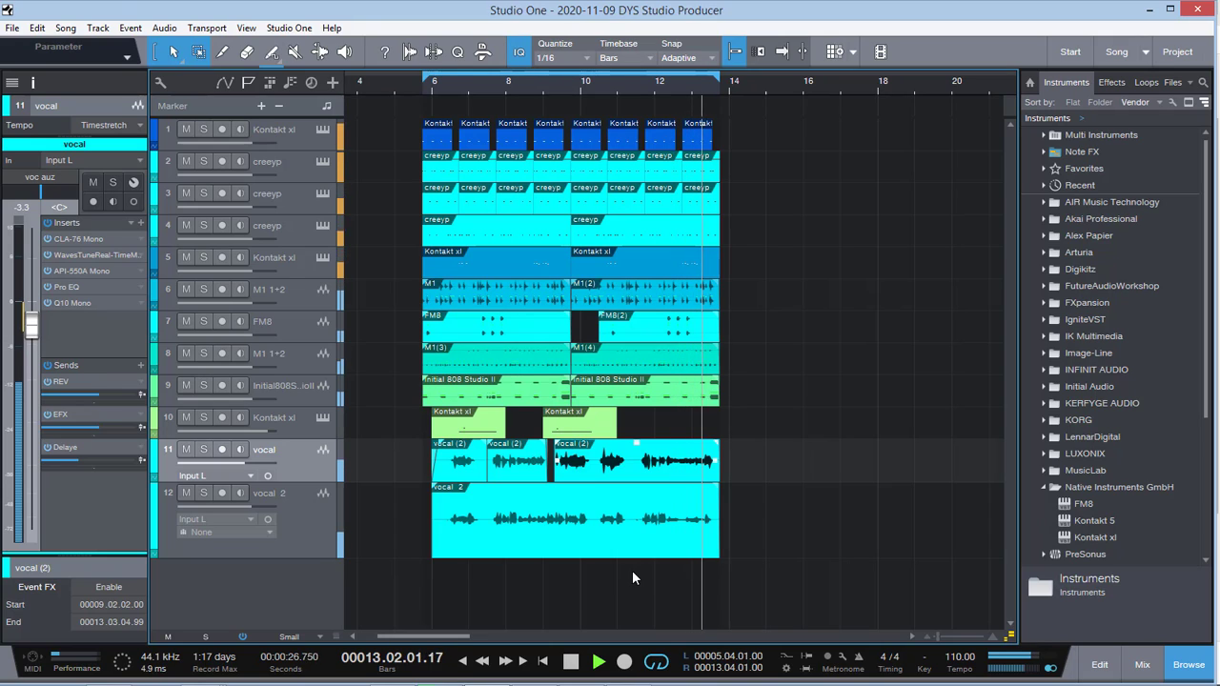
{"action": "key", "text": "space"}
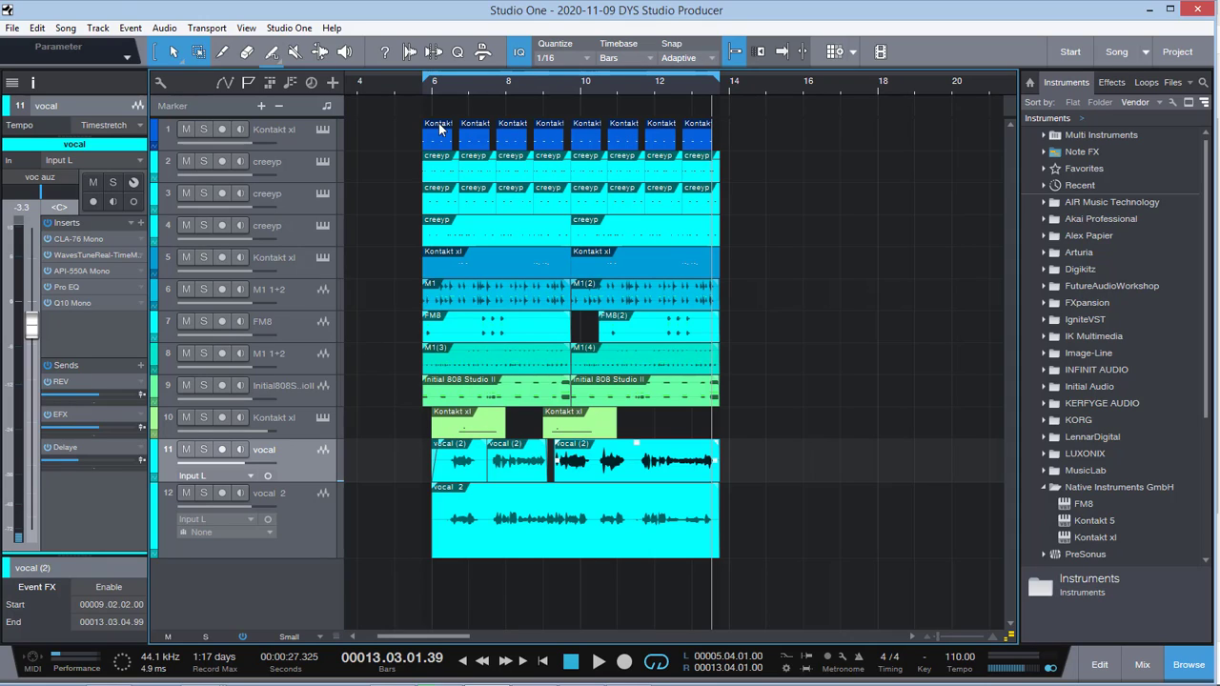
{"action": "left_click", "coordinate": [426, 85]}
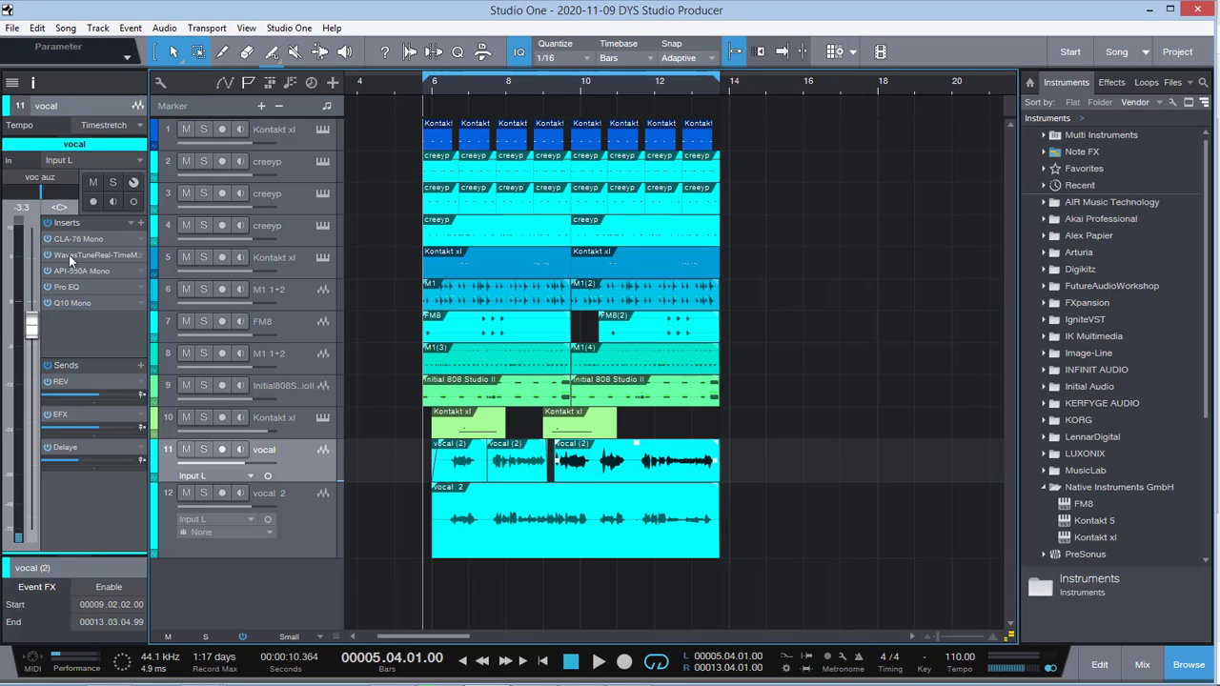
Step: Review the vocal's Pro EQ and CLA-76 Mono insert settings, closing the compressor window again
{"action": "left_click", "coordinate": [70, 287]}
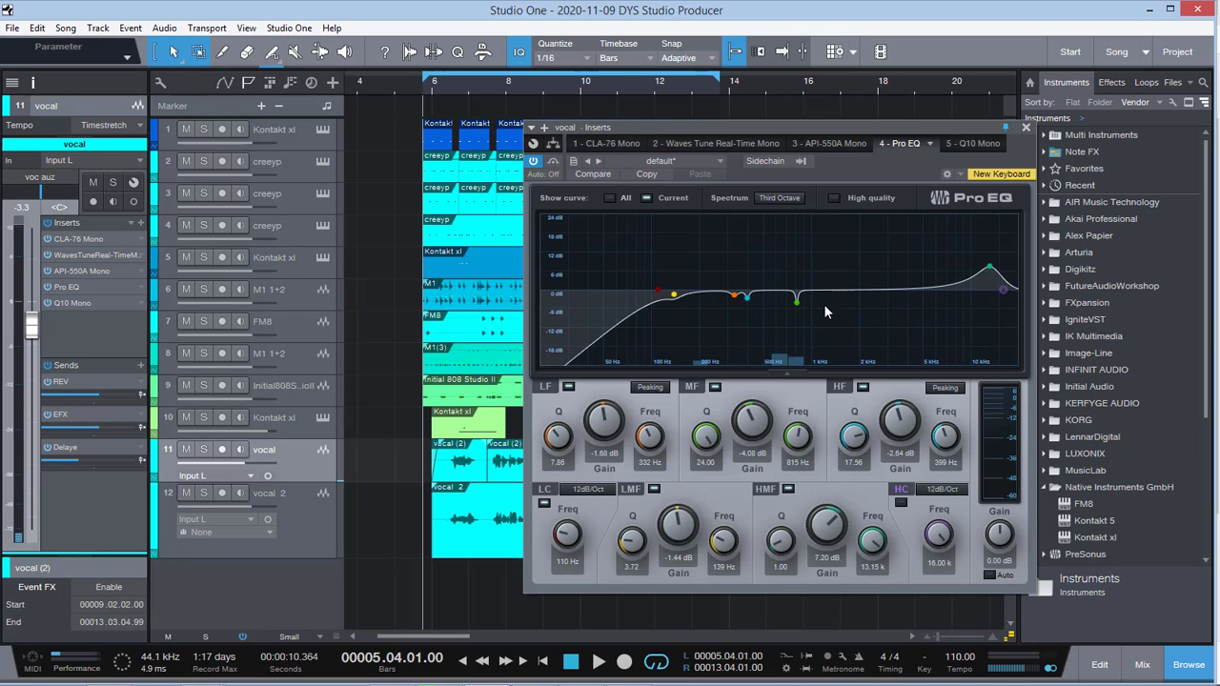
{"action": "left_click", "coordinate": [80, 240]}
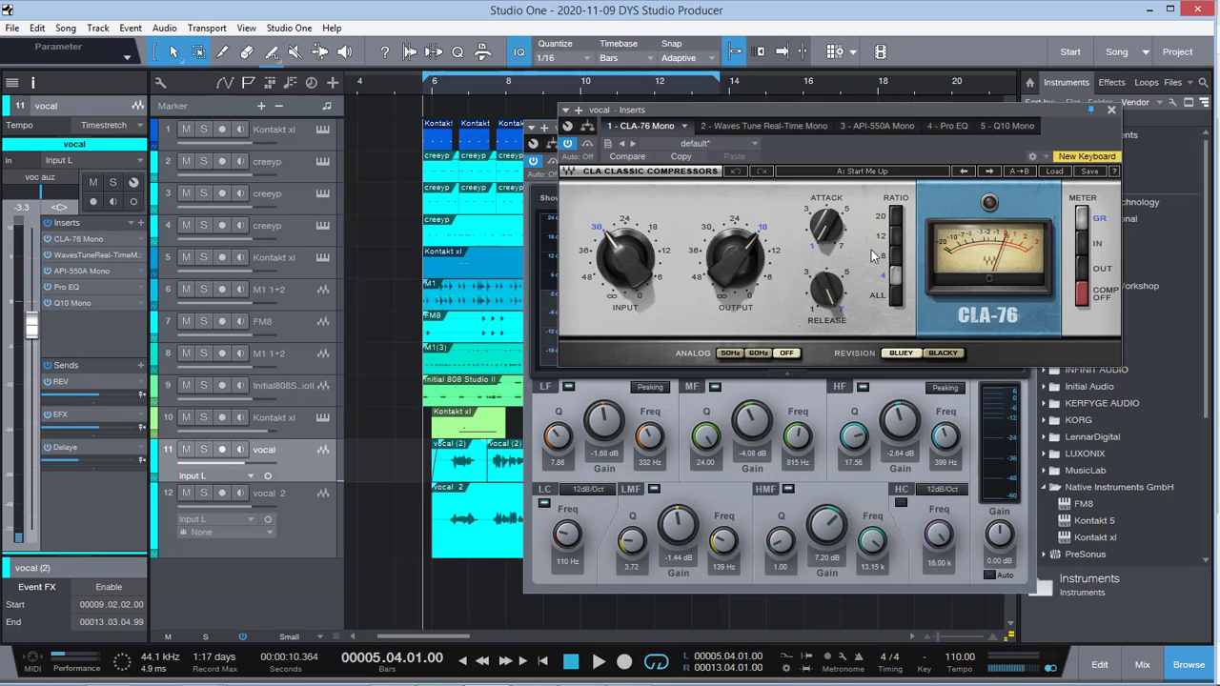
{"action": "left_click", "coordinate": [1110, 113]}
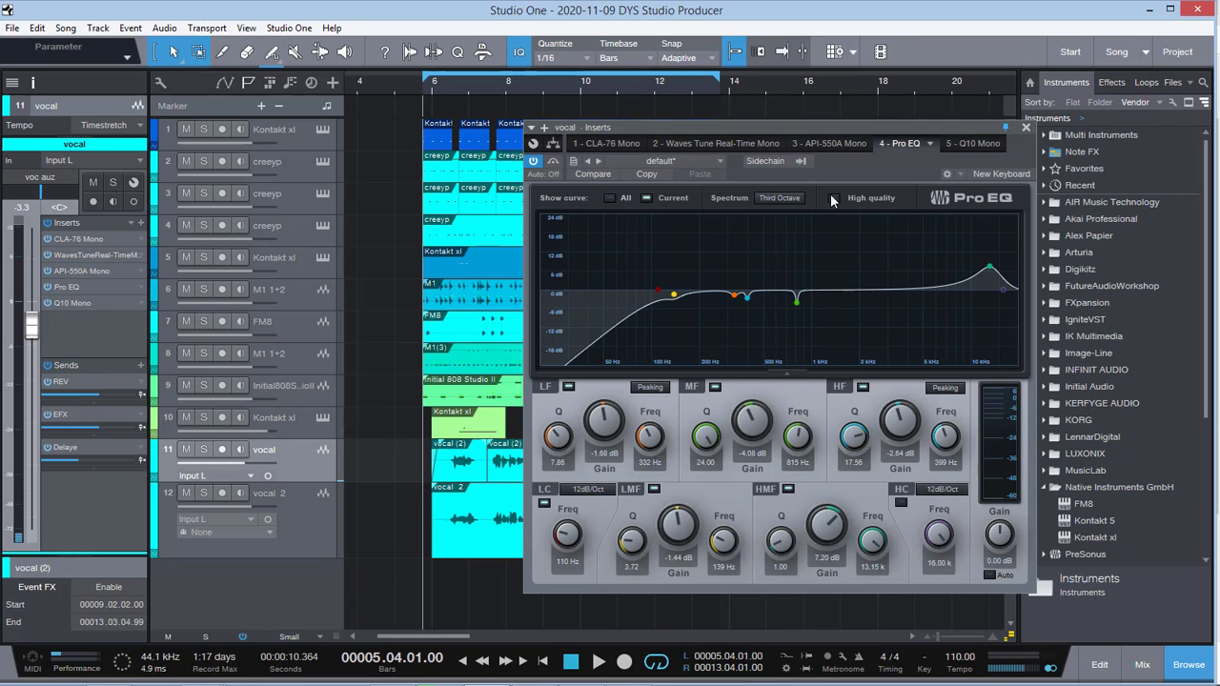
Step: Open the REV send channel's inserts and switch to its RVerb Stereo reverb
{"action": "left_click", "coordinate": [63, 384]}
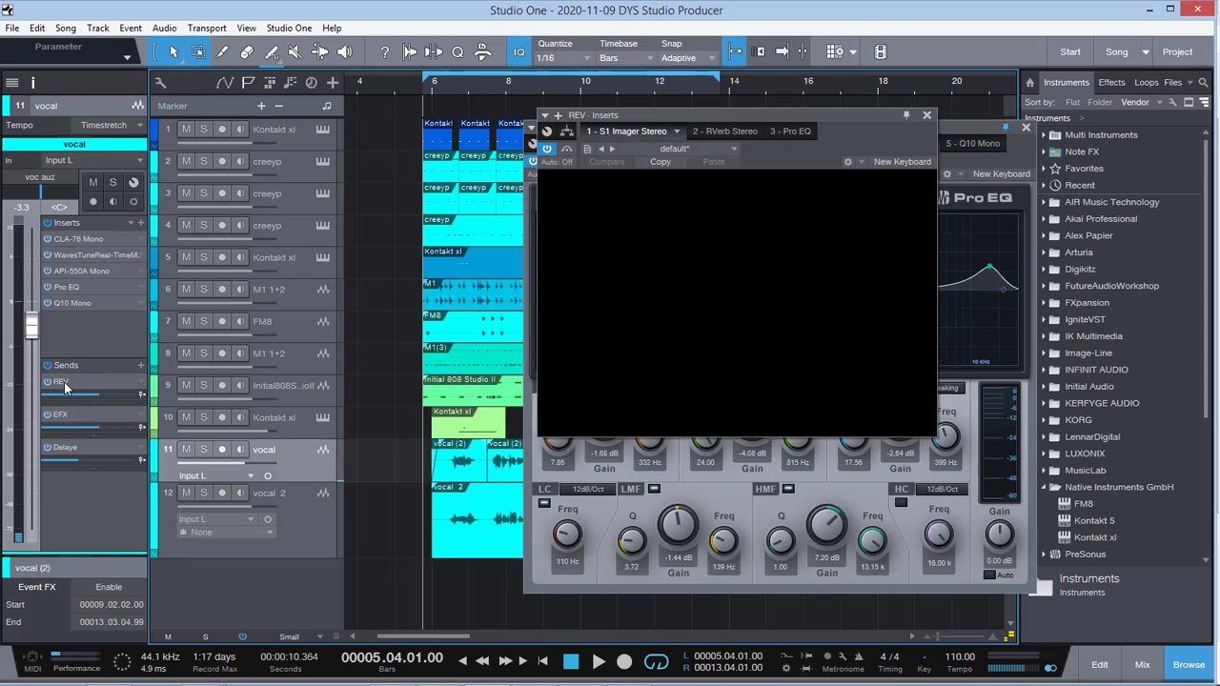
{"action": "left_click", "coordinate": [750, 132]}
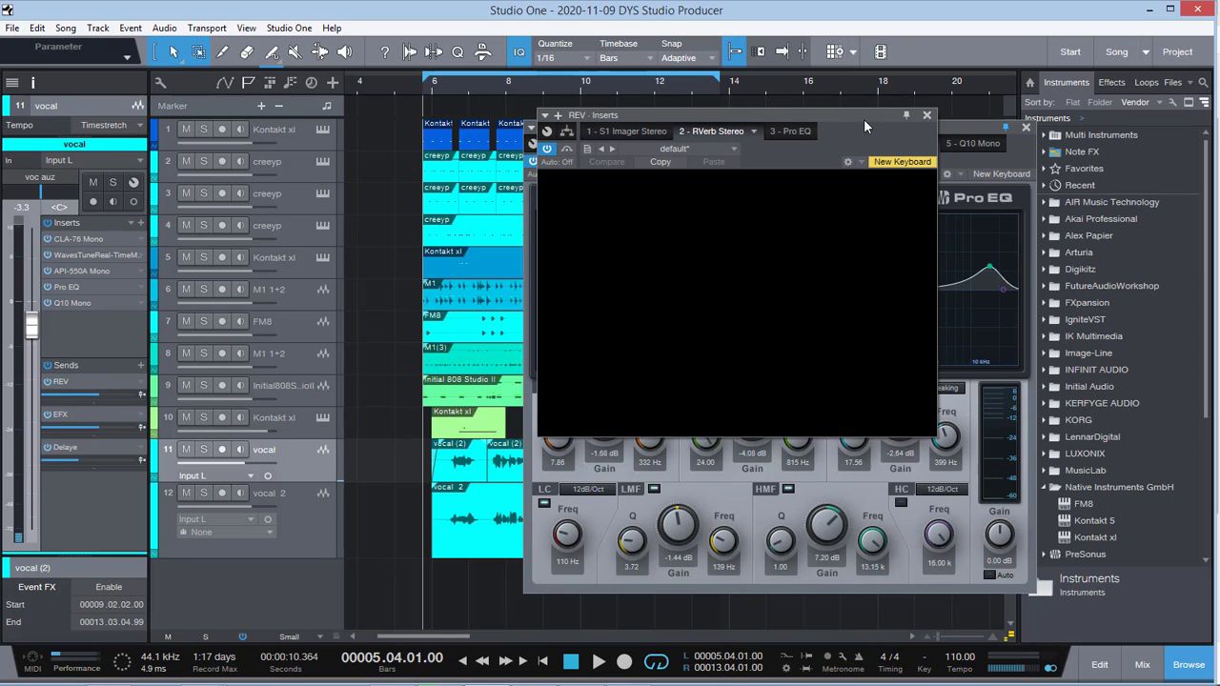
Step: Close the open effect windows and audition the full mix with vocal 2 muted, unmuting it once playback stops
{"action": "left_click", "coordinate": [1011, 117]}
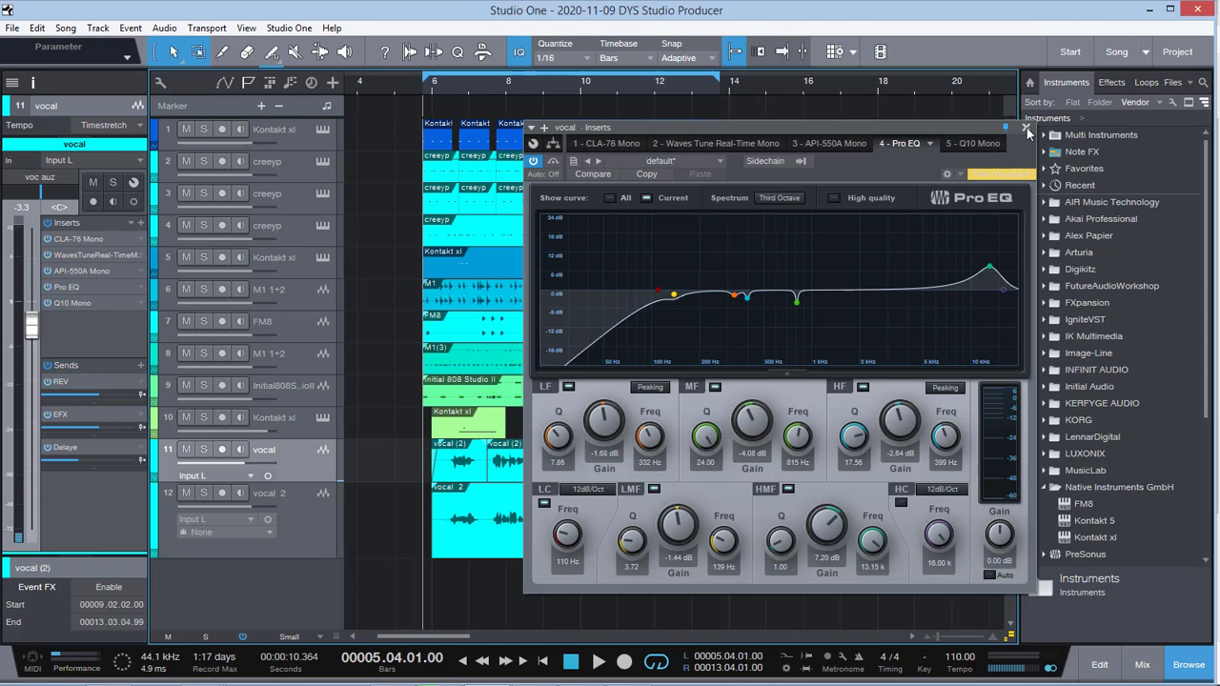
{"action": "left_click", "coordinate": [1025, 127]}
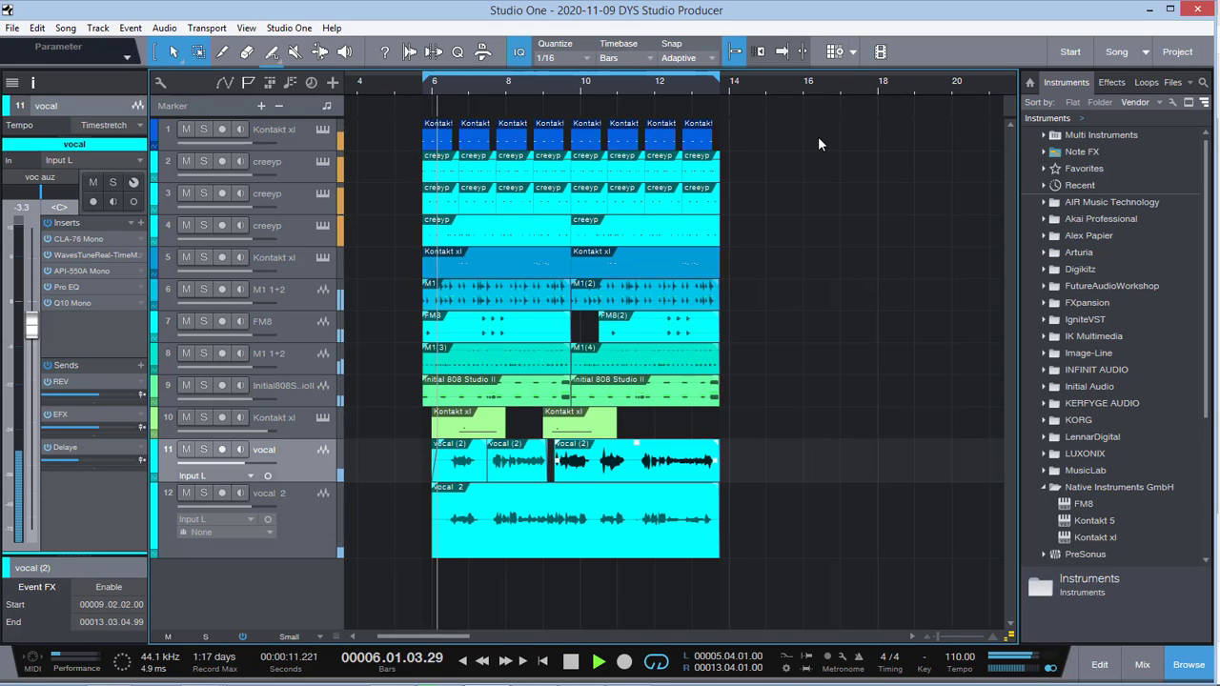
{"action": "left_click", "coordinate": [185, 493]}
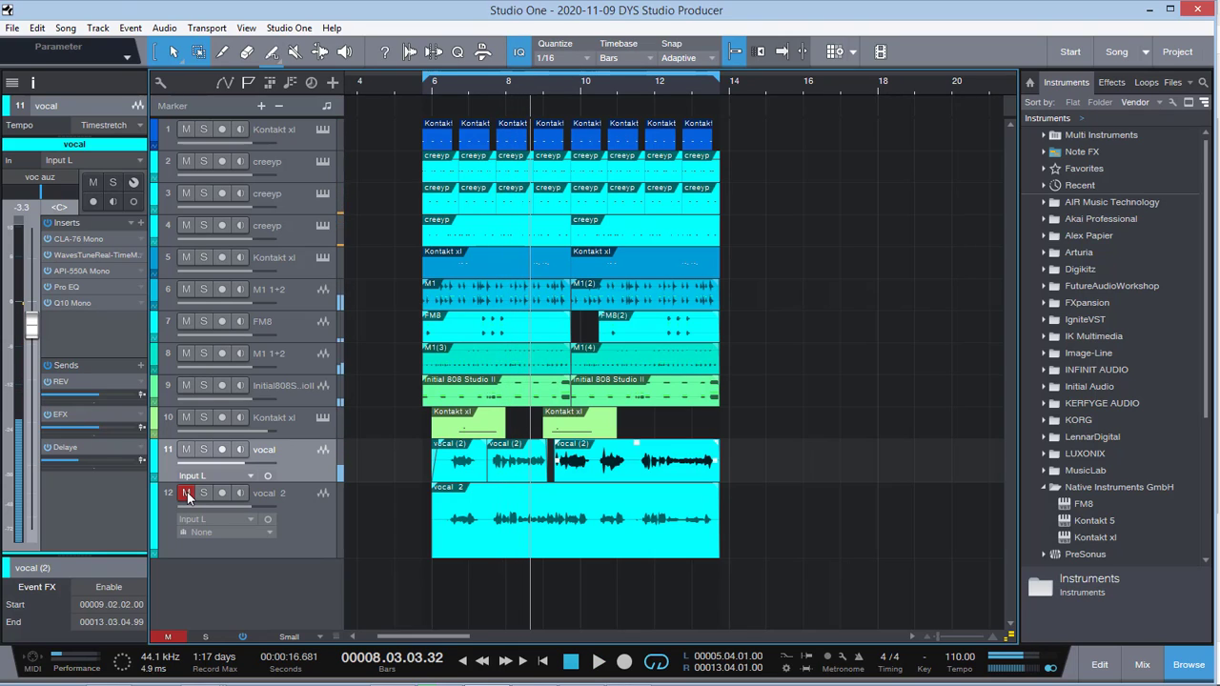
{"action": "key", "text": "space"}
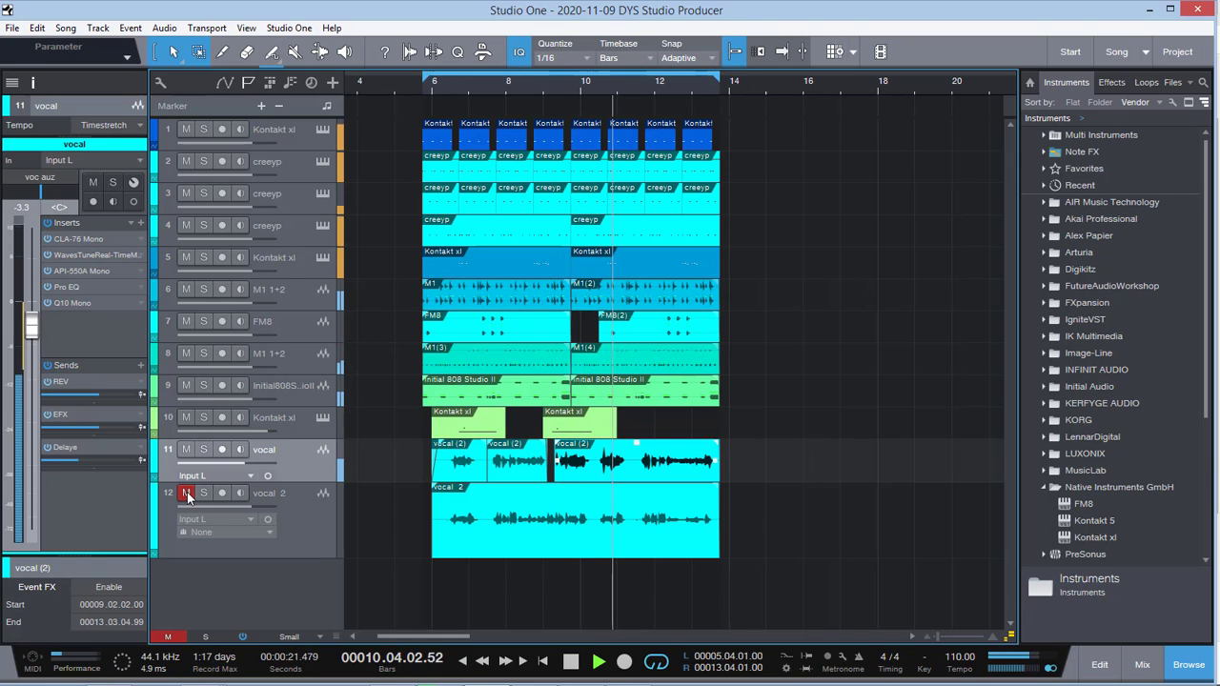
{"action": "key", "text": "space"}
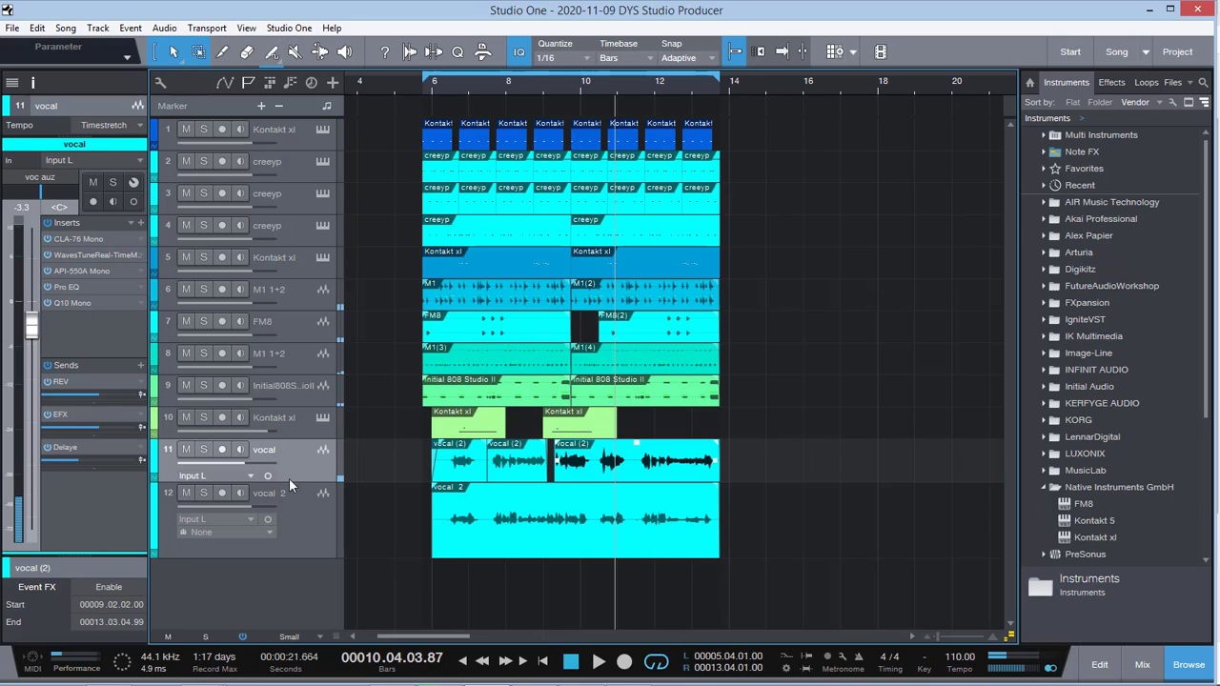
Step: Audition the full mix with the vocal at -0.1 dB, and set its volume back to -3.3 dB during playback
{"action": "left_click", "coordinate": [302, 428]}
{"action": "left_click", "coordinate": [294, 462]}
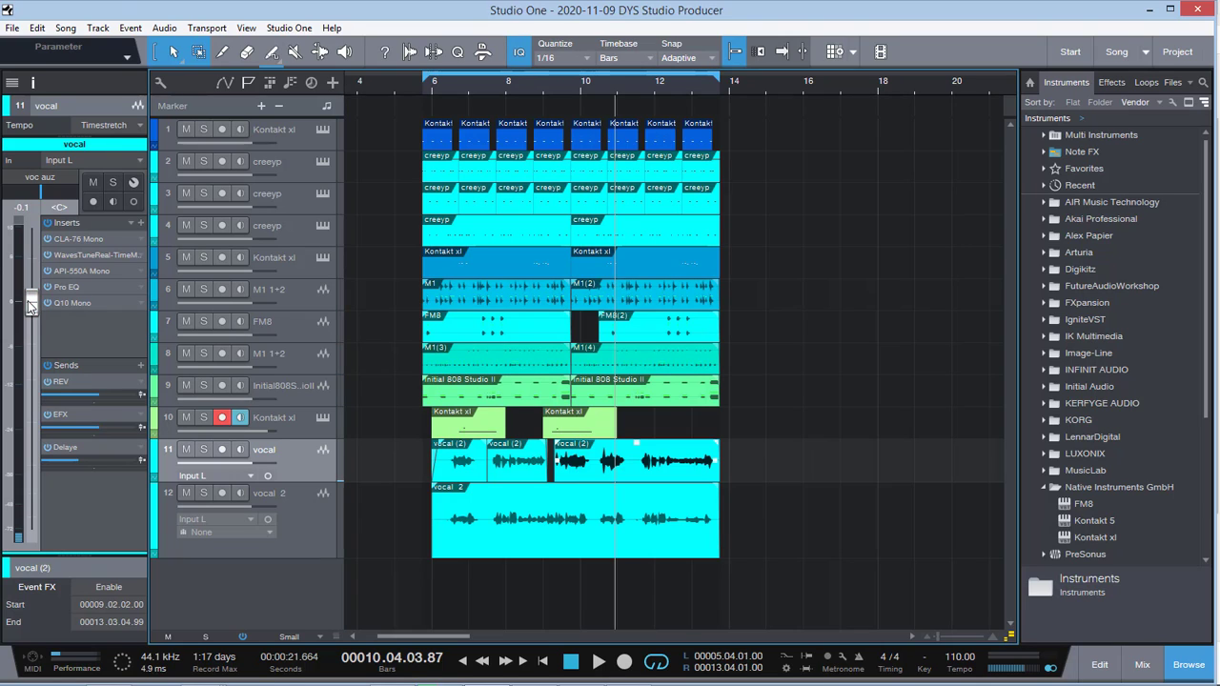
{"action": "key", "text": "space"}
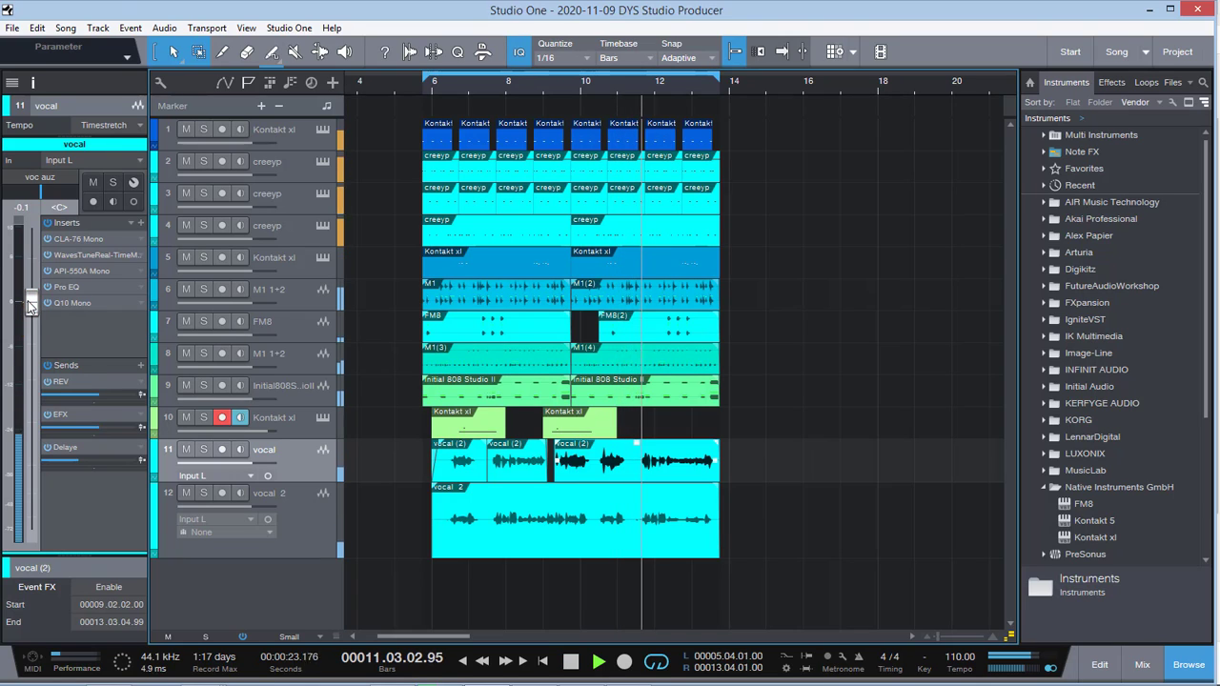
{"action": "mouse_move", "coordinate": [73, 394]}
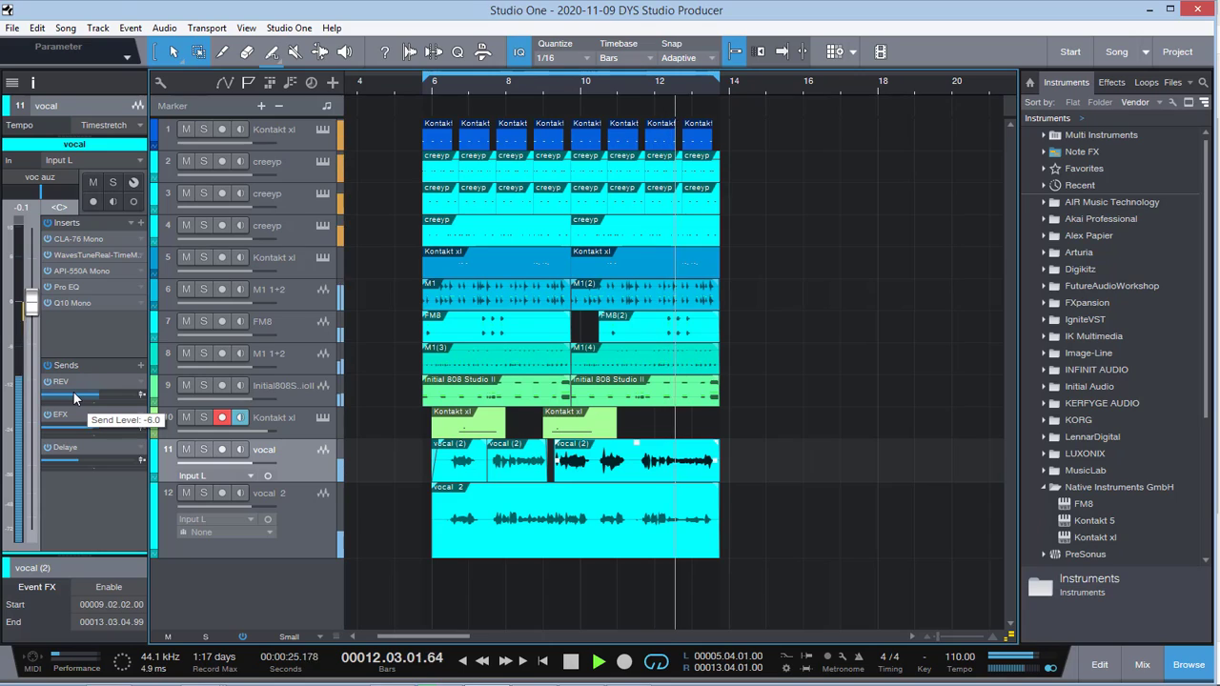
{"action": "key", "text": "space"}
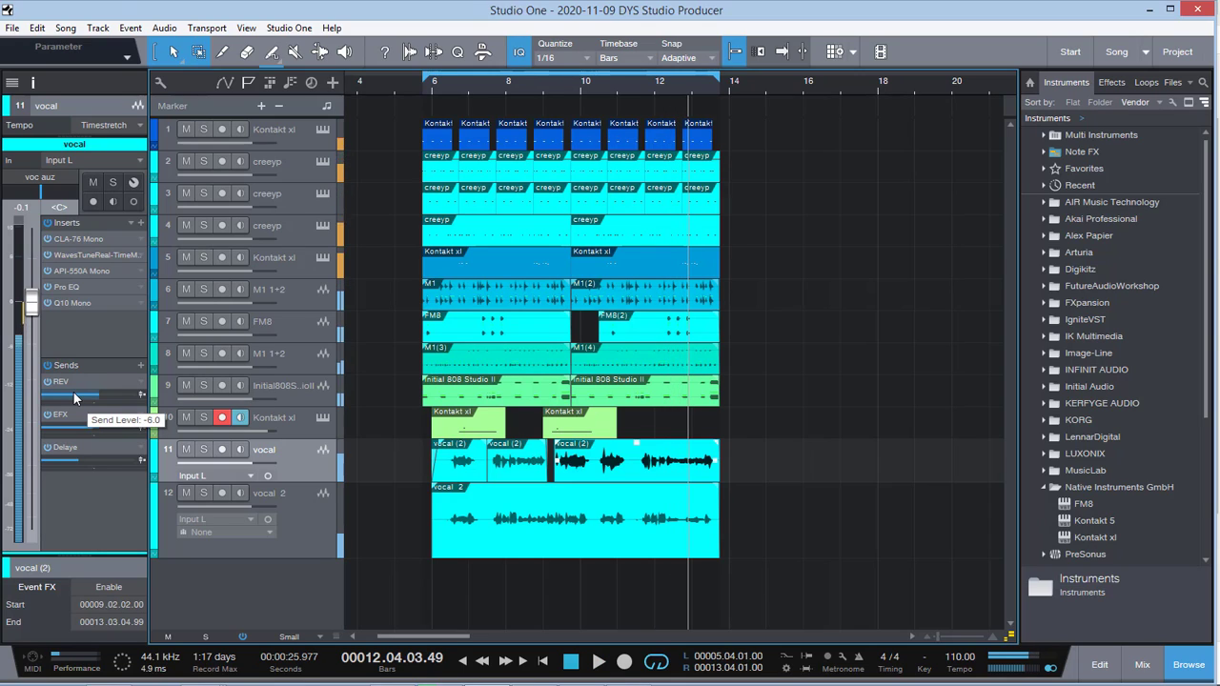
{"action": "left_click", "coordinate": [449, 84]}
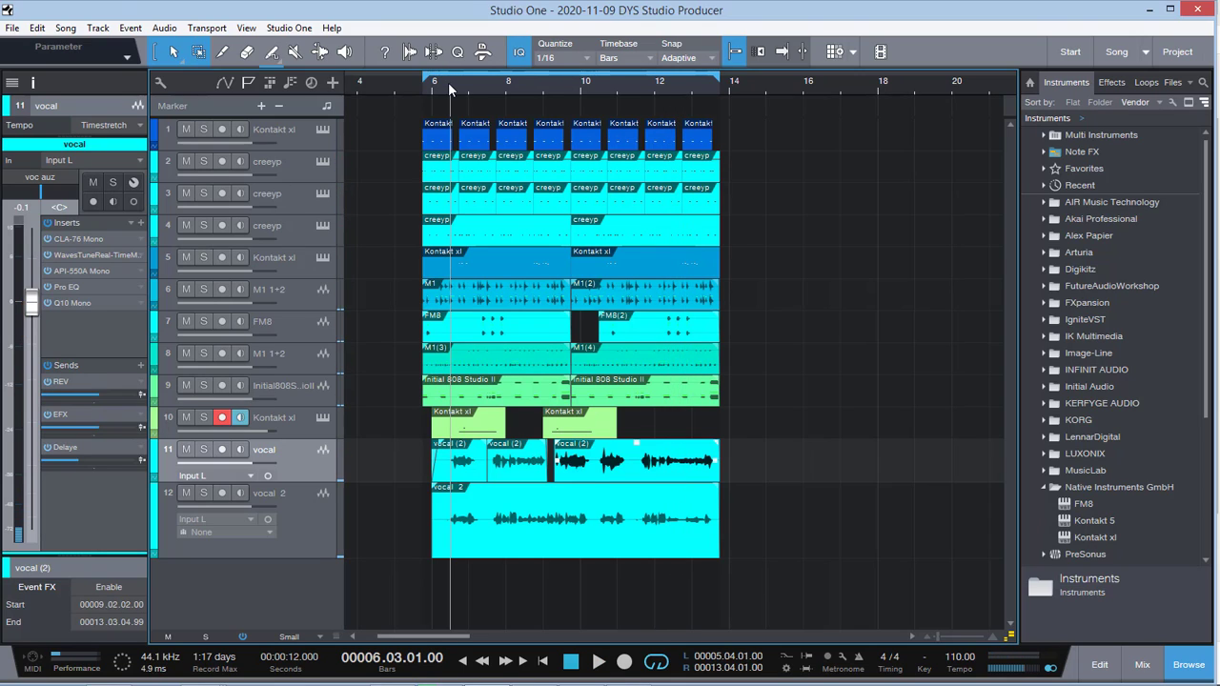
{"action": "key", "text": "space"}
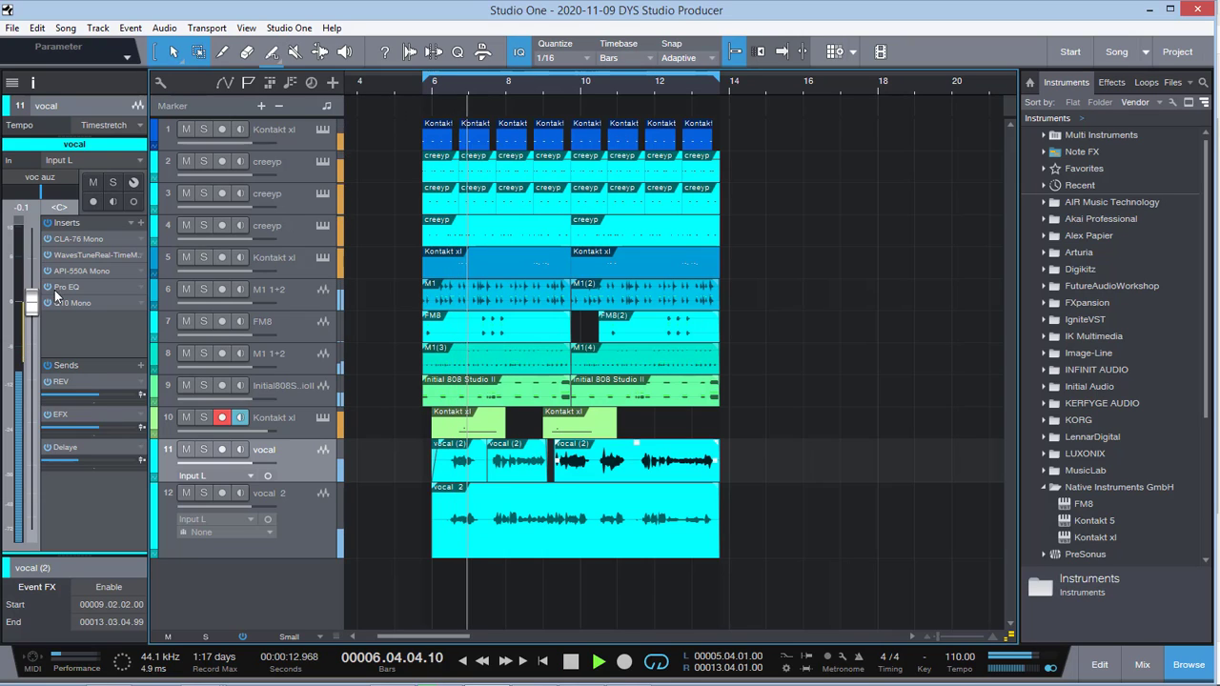
{"action": "left_click_drag", "start_coordinate": [31, 300], "coordinate": [31, 325]}
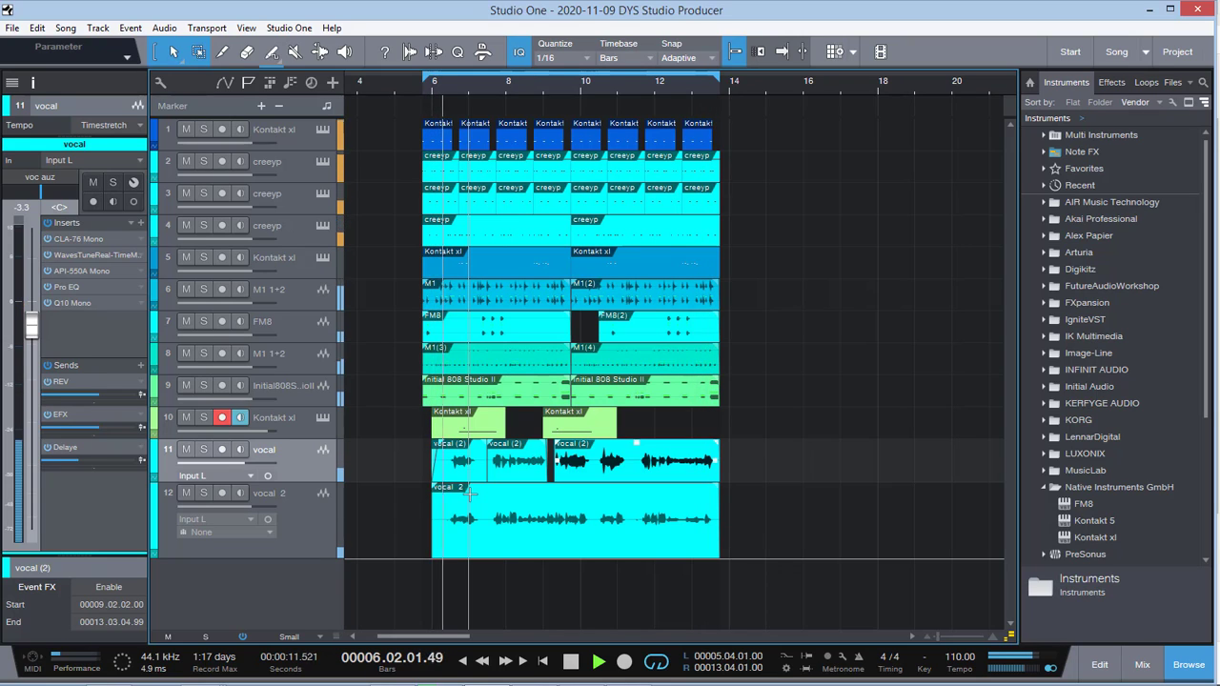
{"action": "key", "text": "space"}
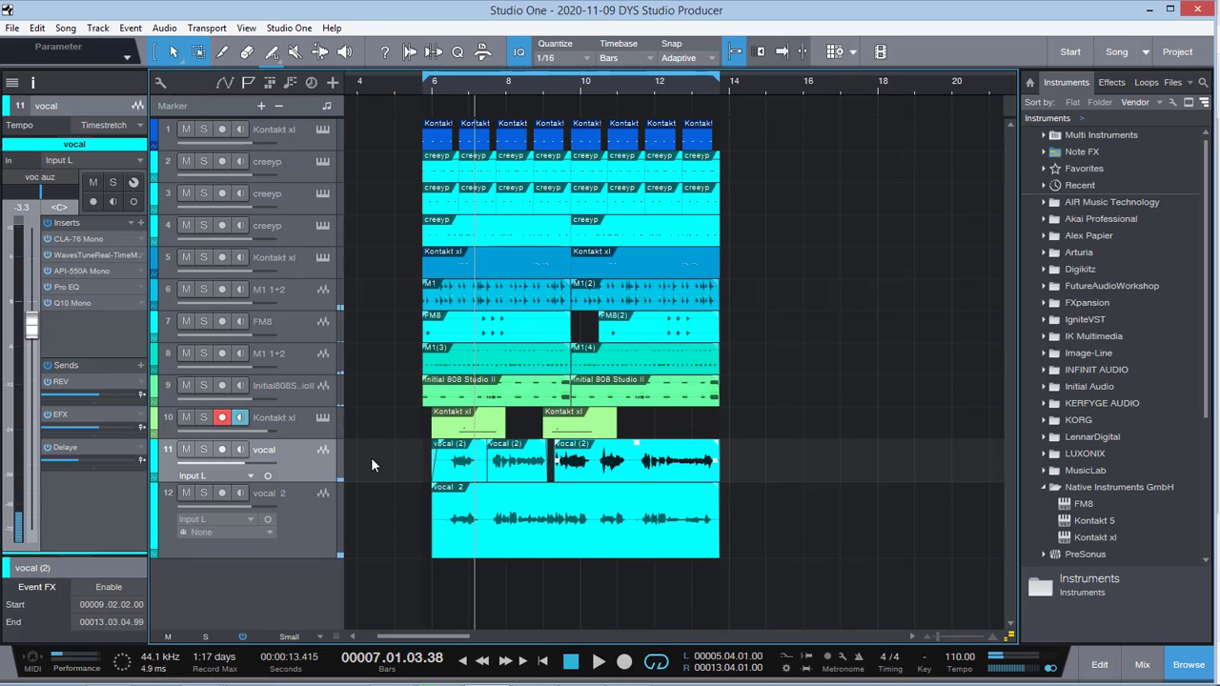
Step: Open the vocal's CLA-76 Mono, API-550A Mono, Pro EQ and Q10 Mono inserts to review their settings
{"action": "double_click", "coordinate": [81, 238]}
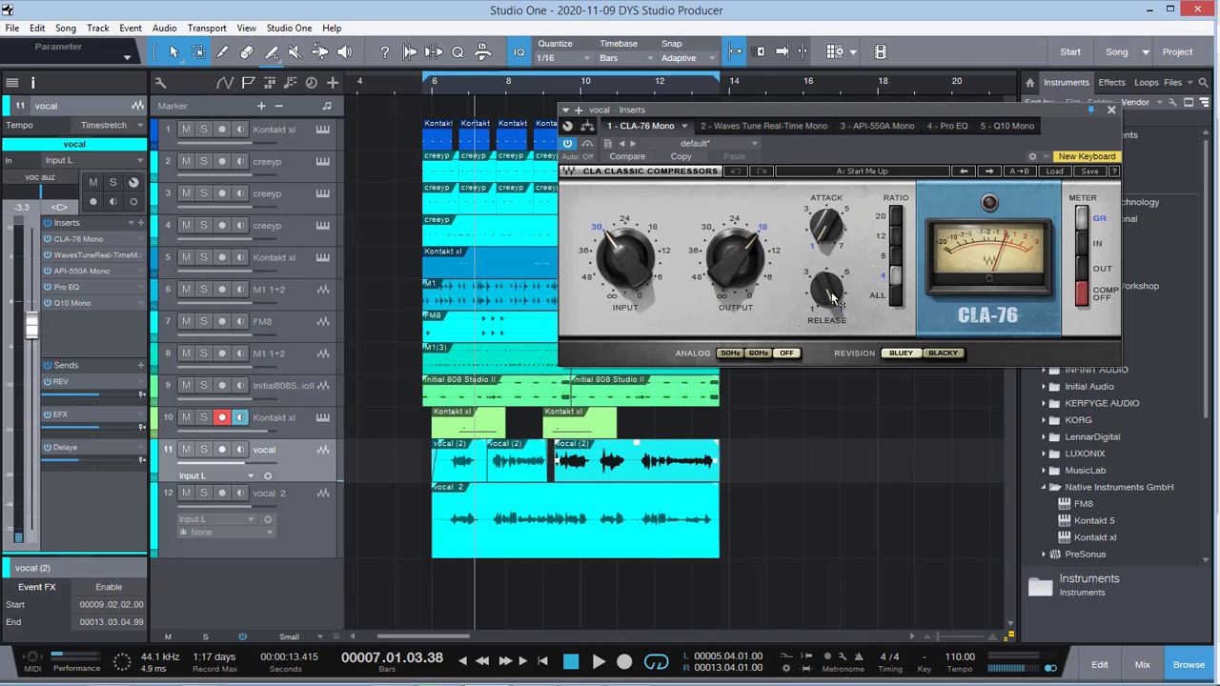
{"action": "left_click", "coordinate": [74, 269]}
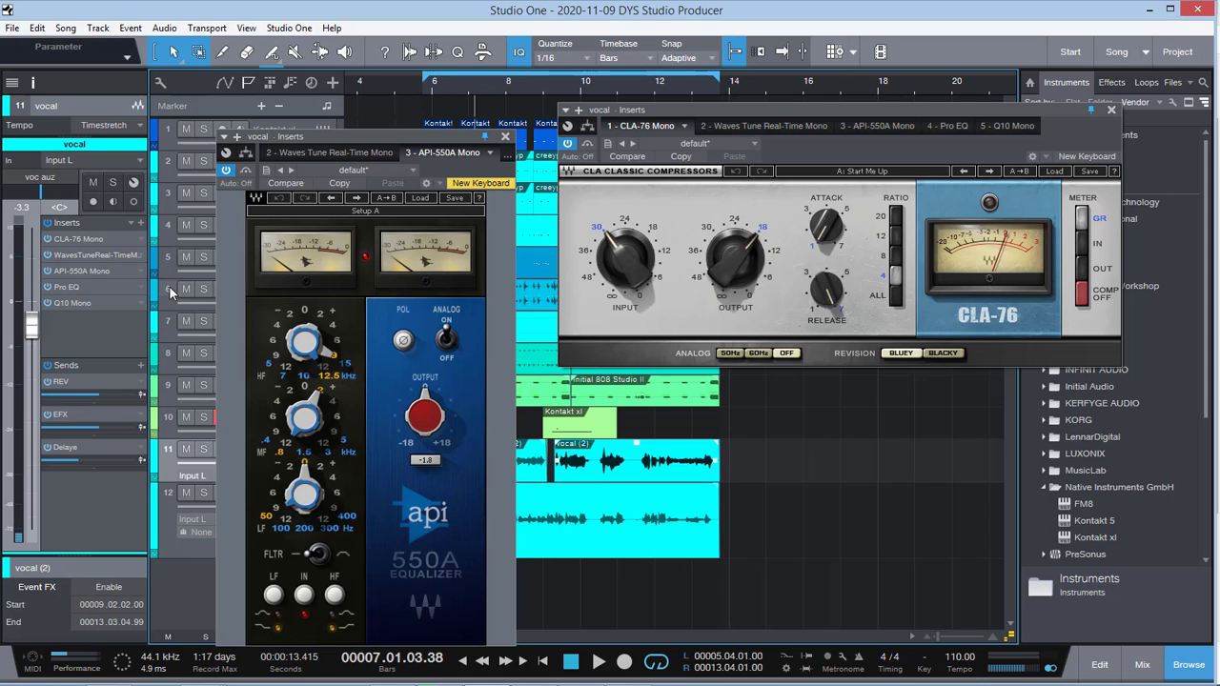
{"action": "double_click", "coordinate": [69, 290]}
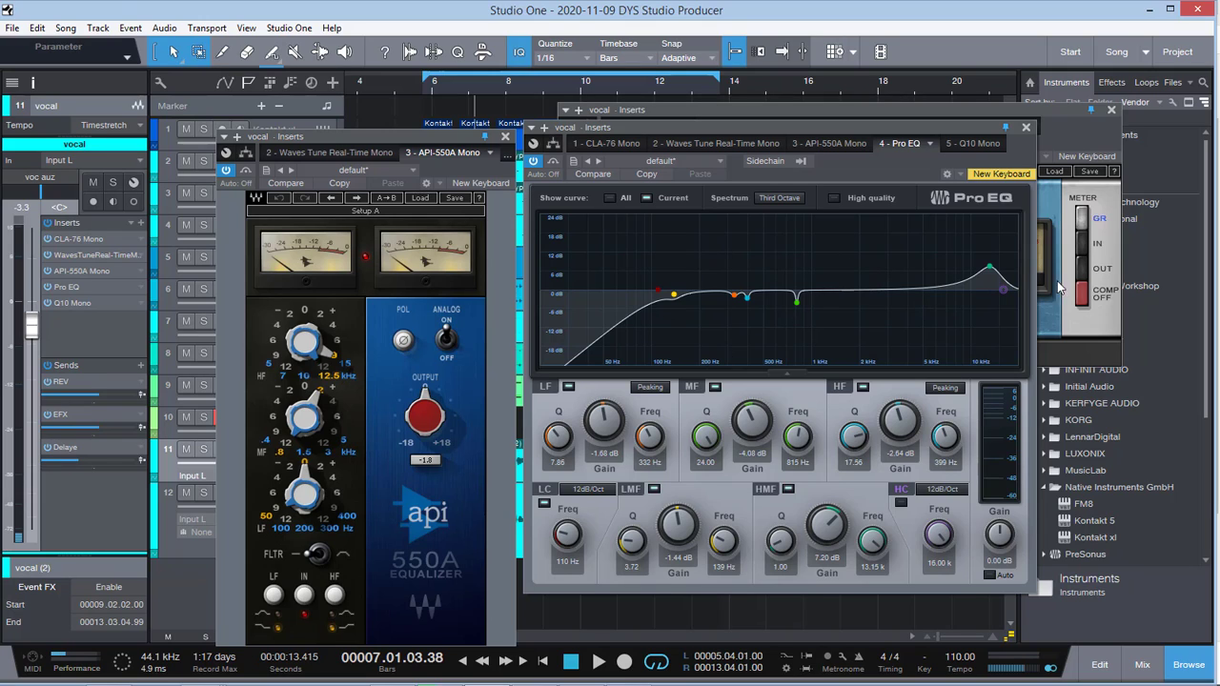
{"action": "double_click", "coordinate": [66, 304]}
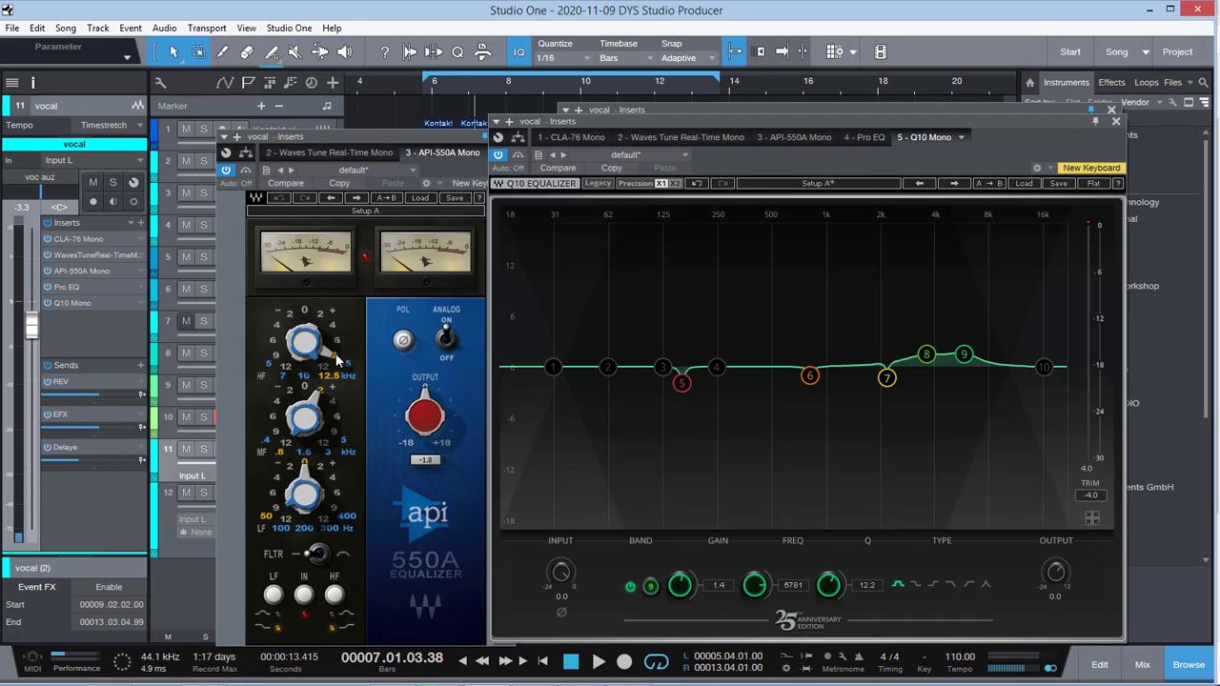
Step: Inspect the gain, frequency and Q settings of bands 8, 9, 7 and 5 in the vocal's Q10 equalizer
{"action": "left_click", "coordinate": [924, 361]}
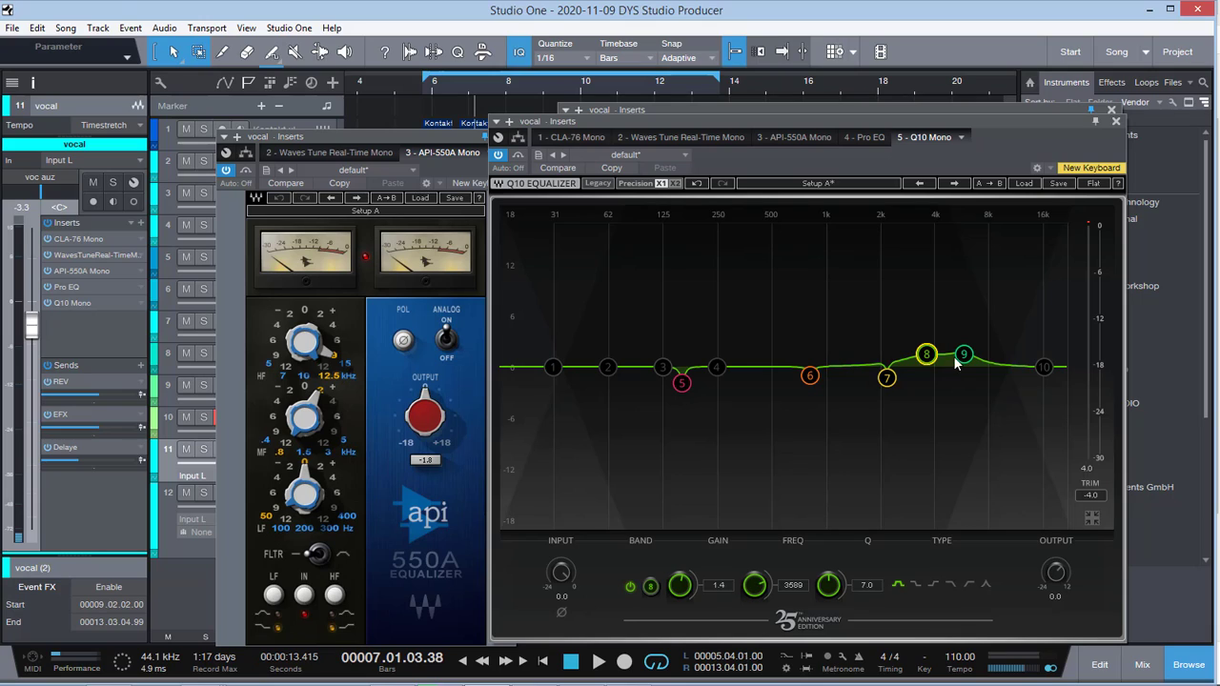
{"action": "left_click", "coordinate": [962, 355]}
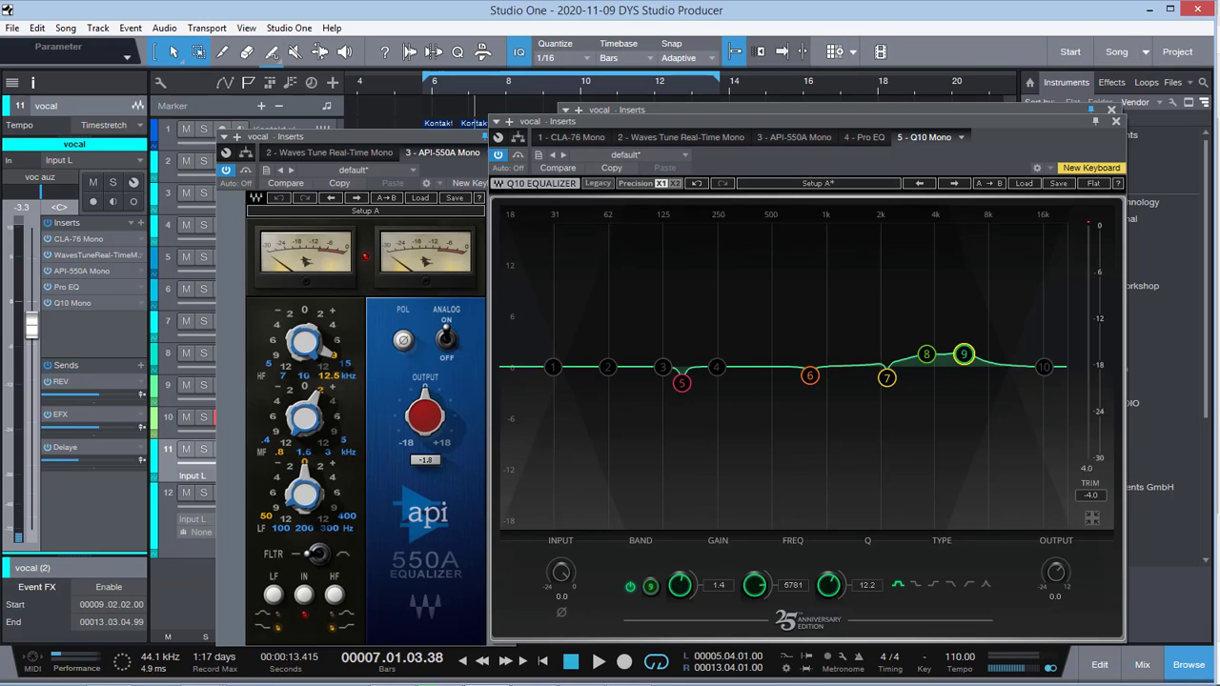
{"action": "left_click", "coordinate": [929, 355]}
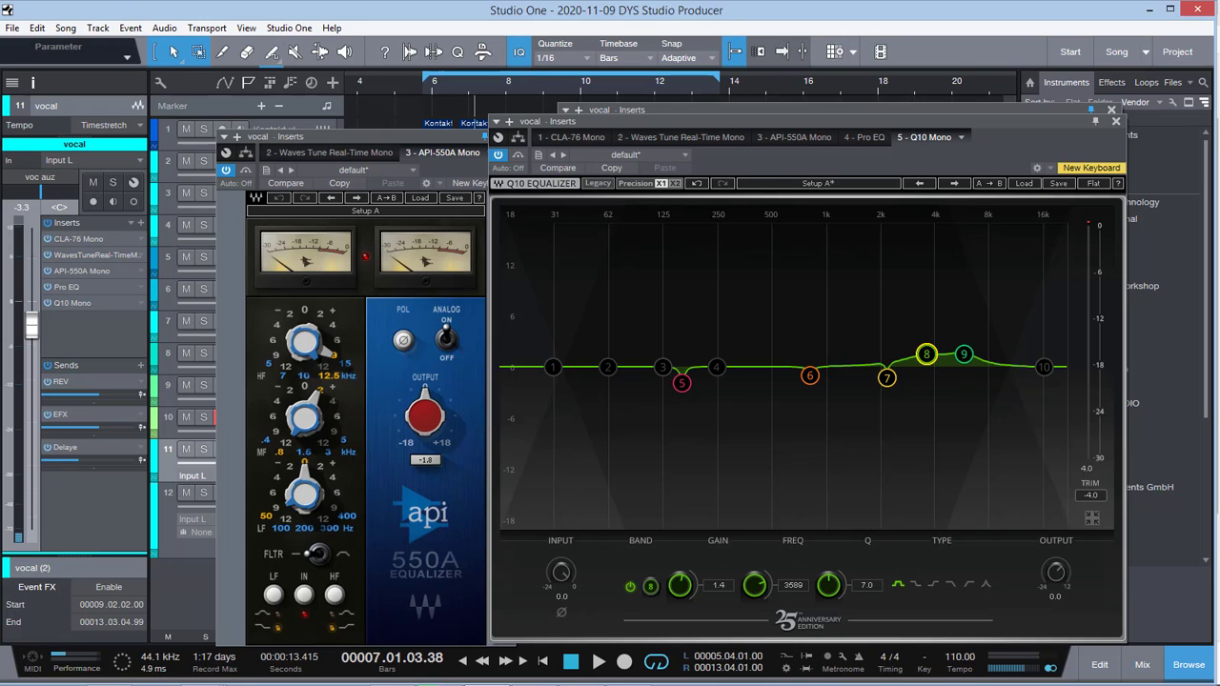
{"action": "left_click", "coordinate": [886, 377]}
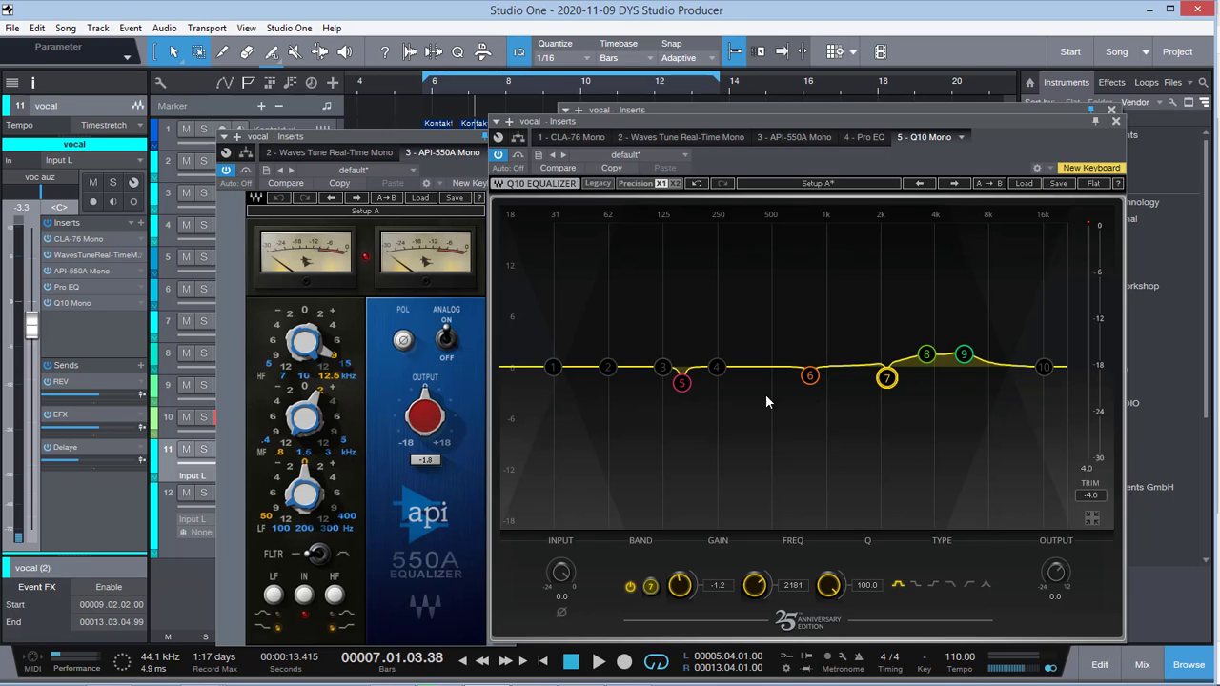
{"action": "left_click", "coordinate": [682, 383]}
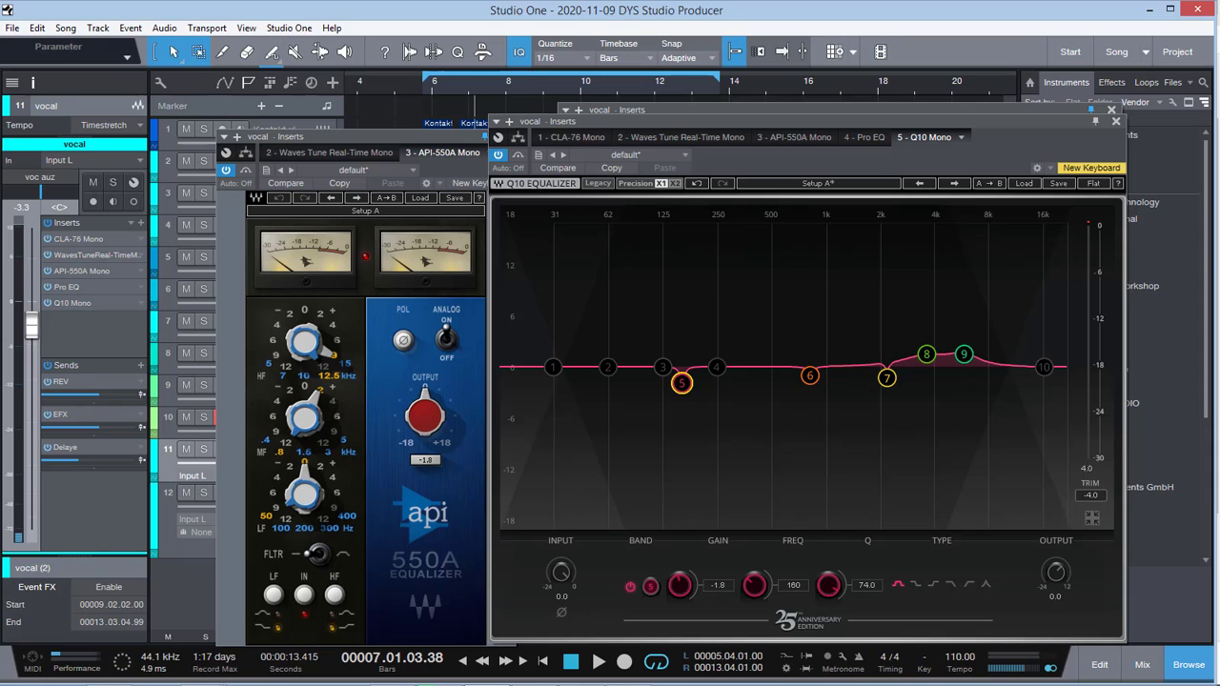
Step: Close the Q10, API-550A and Pro EQ windows and check vocal 2's channel, reselecting the vocal track
{"action": "left_click", "coordinate": [1115, 121]}
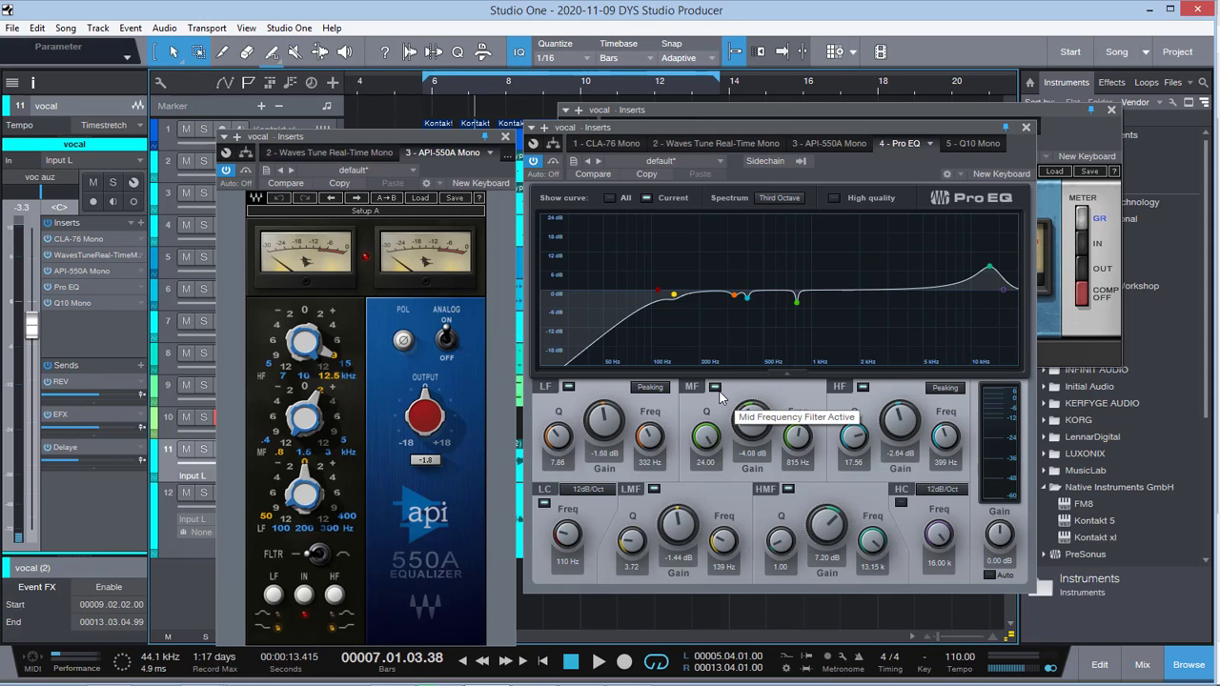
{"action": "left_click", "coordinate": [506, 139]}
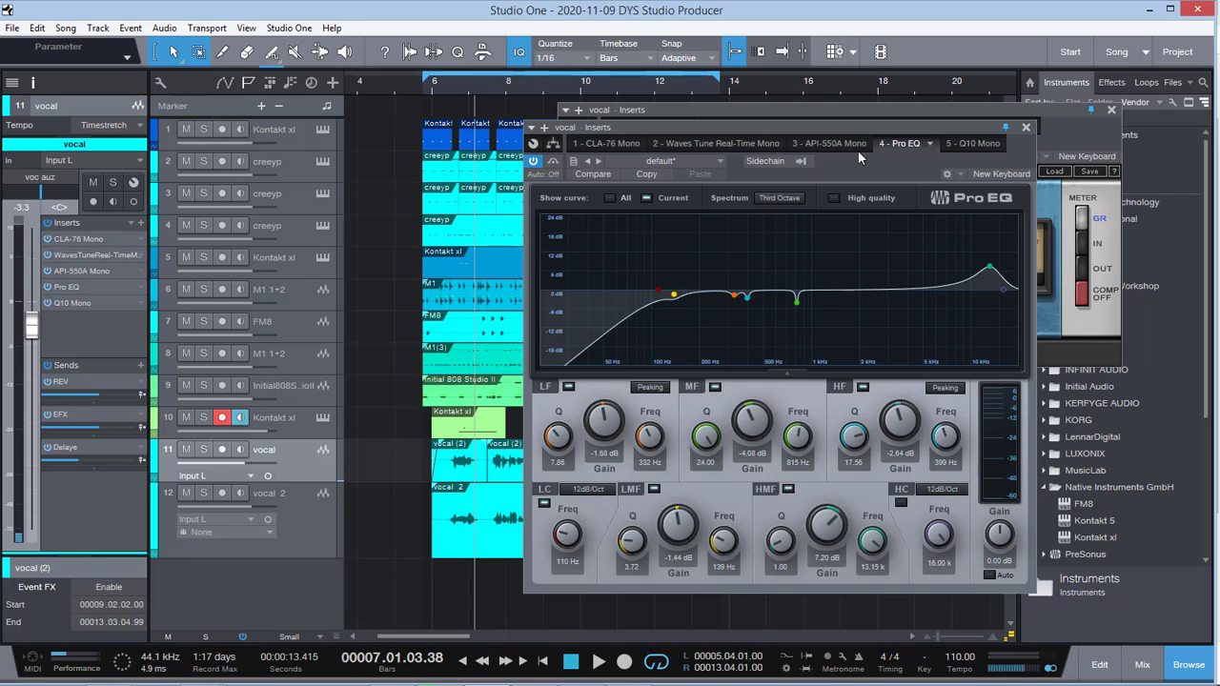
{"action": "left_click", "coordinate": [1025, 129]}
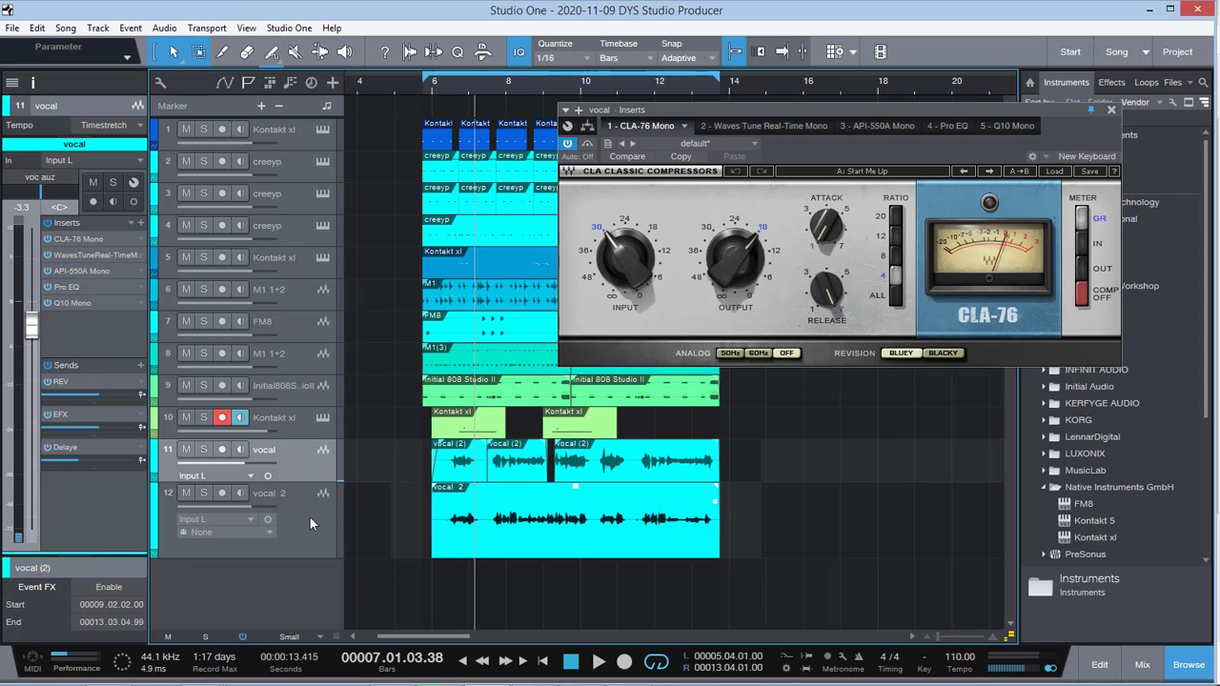
{"action": "left_click", "coordinate": [545, 534]}
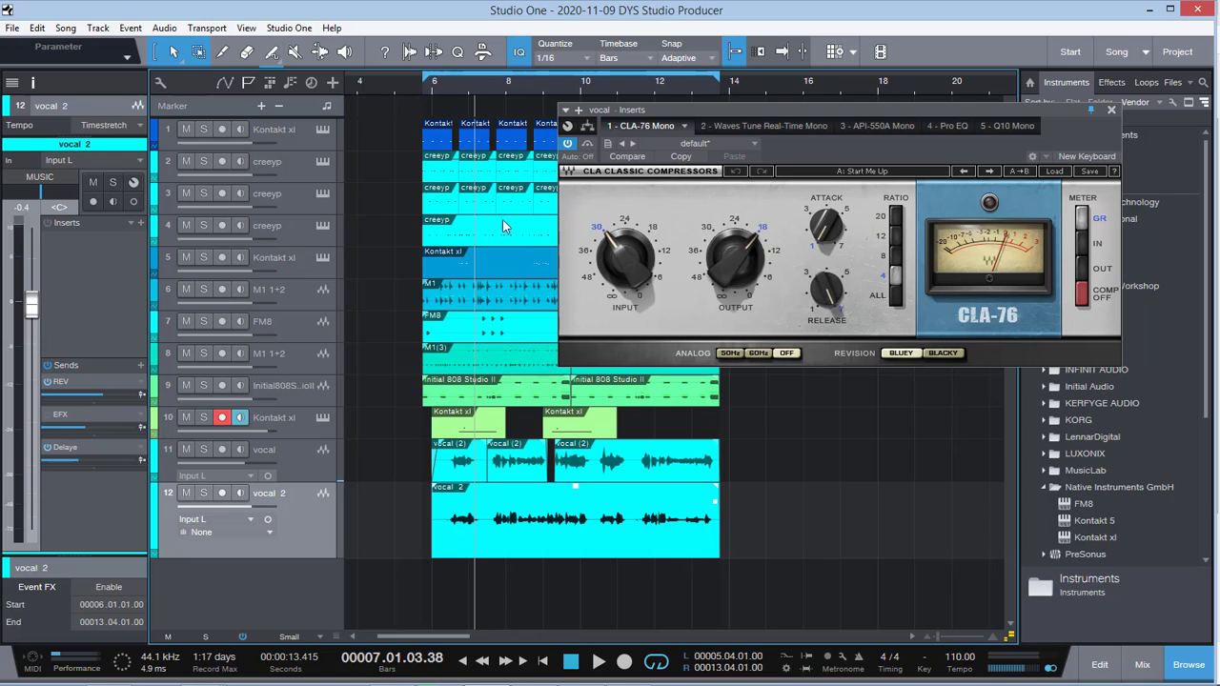
{"action": "left_click", "coordinate": [309, 462]}
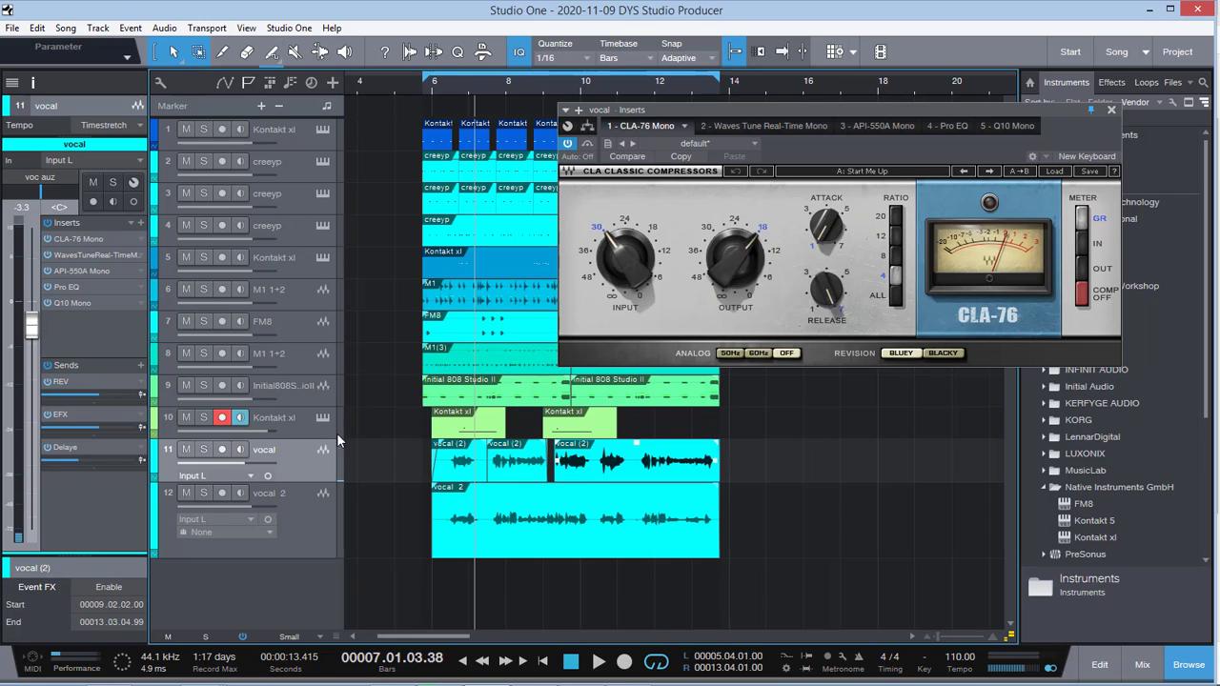
Step: Solo the vocal and bring in tracks 1 to 5 and the M1 1+2 part on track 6 while auditioning
{"action": "left_click", "coordinate": [200, 452]}
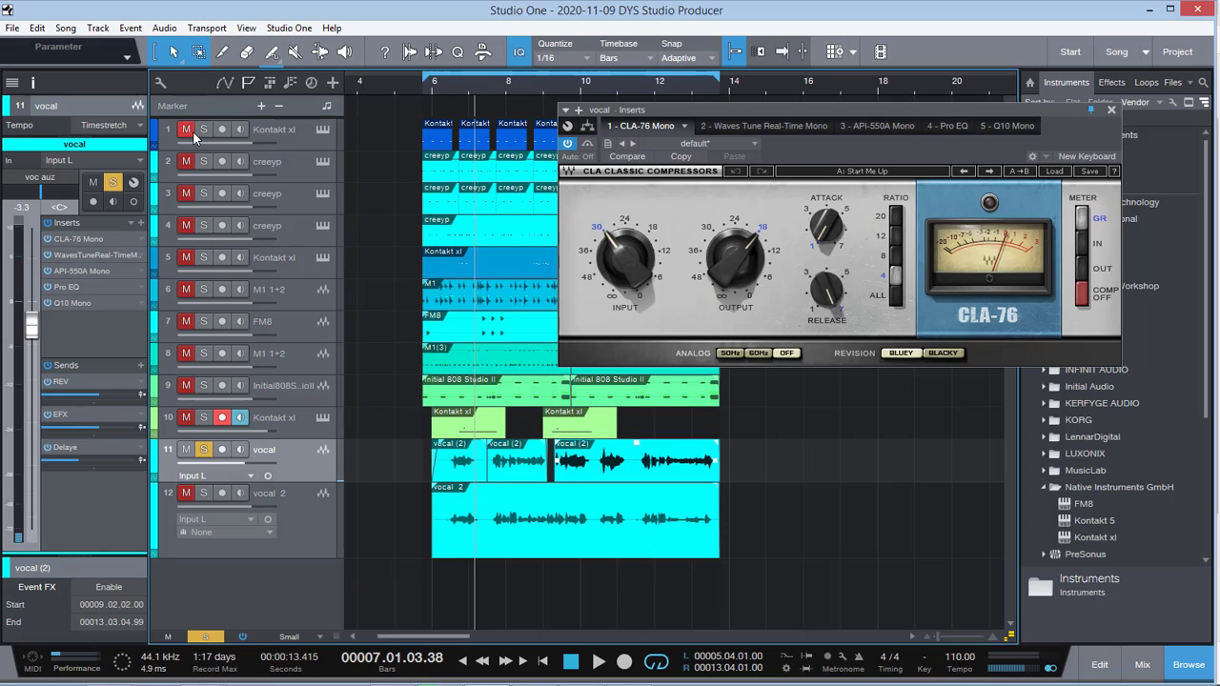
{"action": "left_click", "coordinate": [184, 164]}
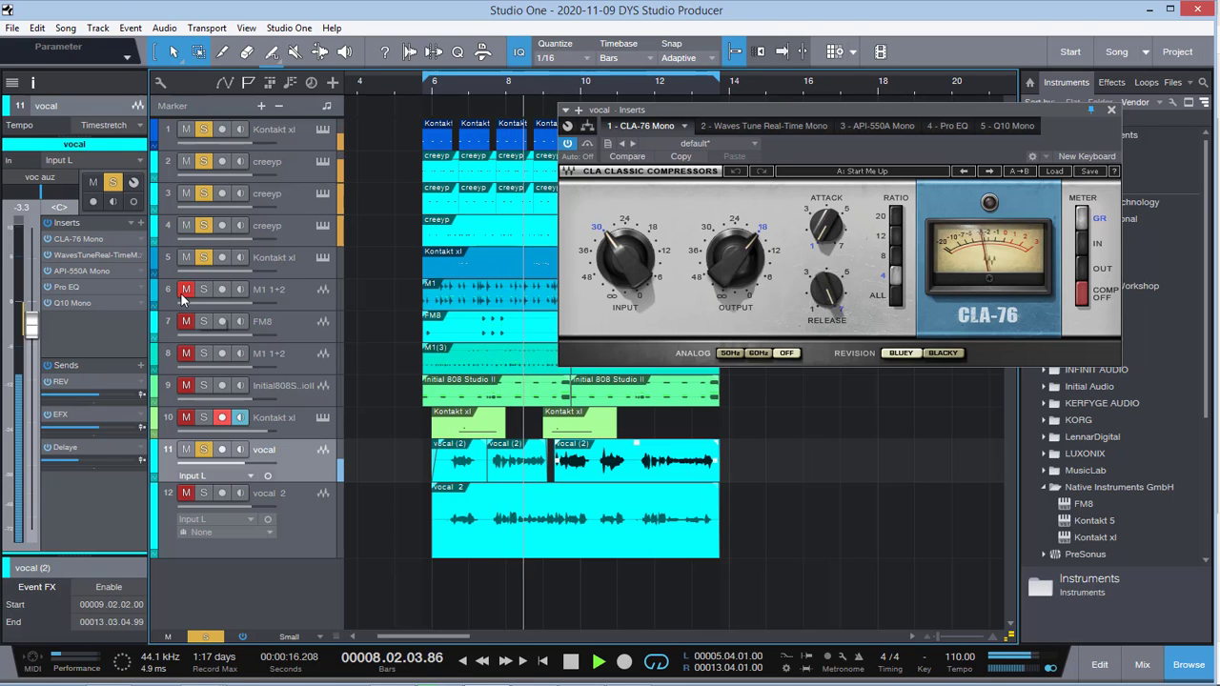
{"action": "key", "text": "space"}
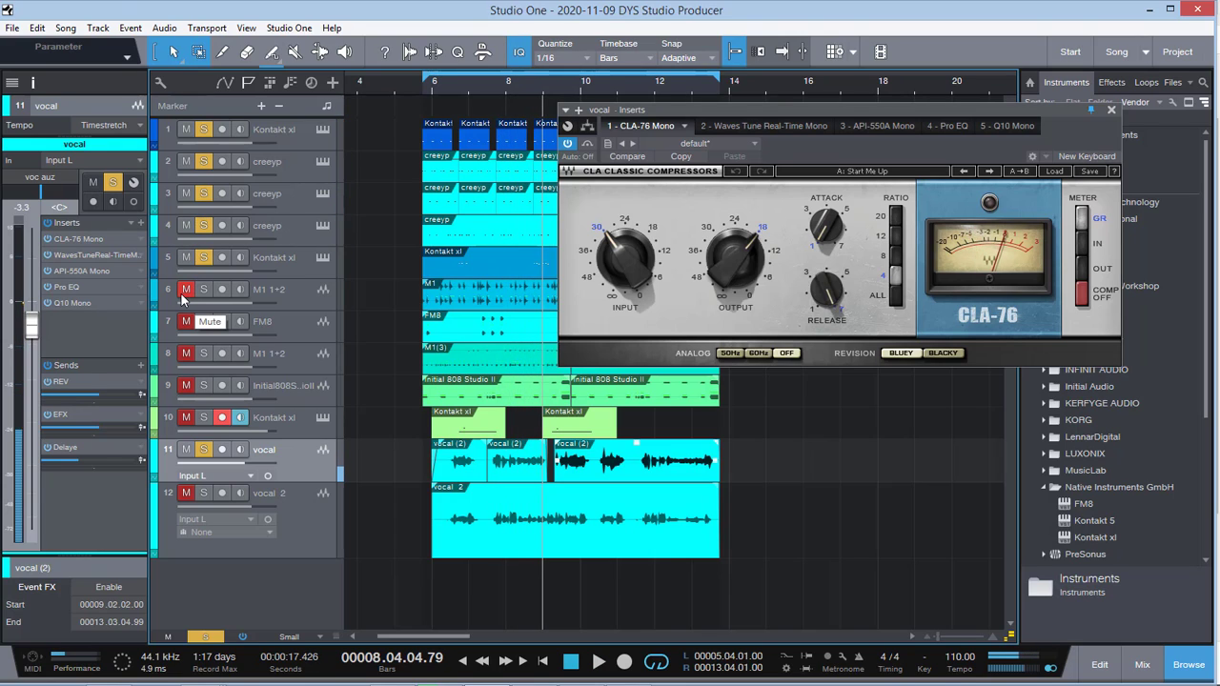
{"action": "left_click", "coordinate": [183, 297]}
{"action": "key", "text": "space"}
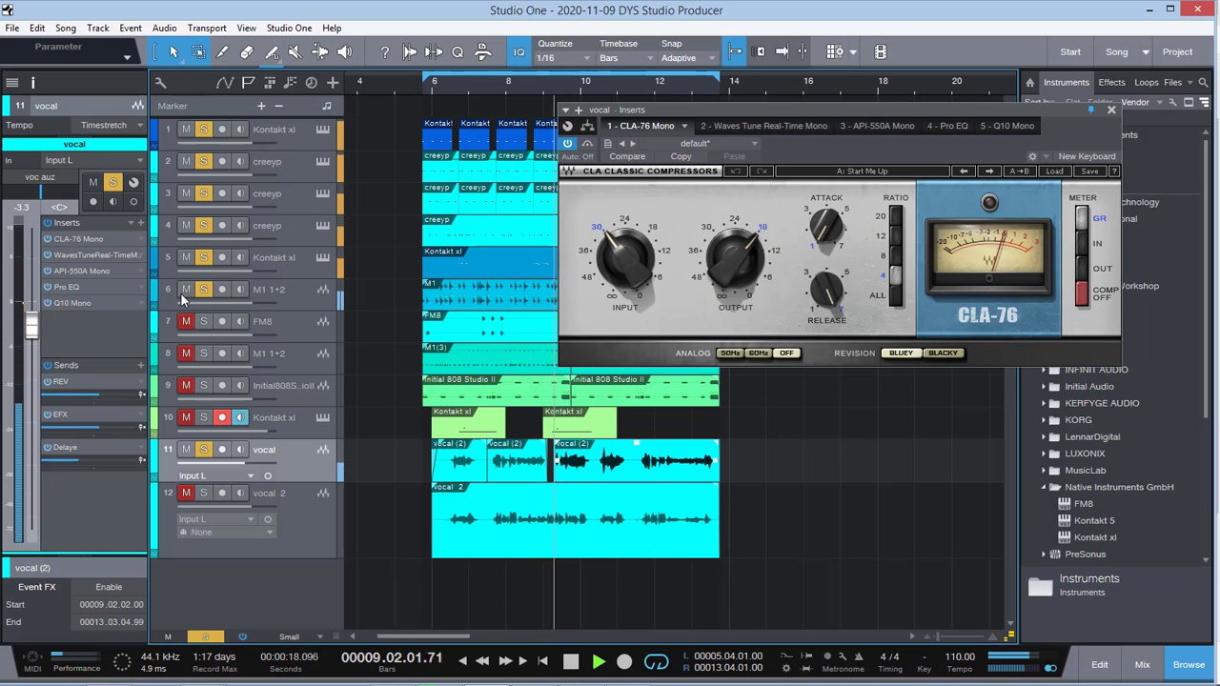
Step: Swap track 6 for the Initial 808 drums on track 9 in the soloed playback, and stop
{"action": "left_click", "coordinate": [183, 296]}
{"action": "left_click", "coordinate": [185, 387]}
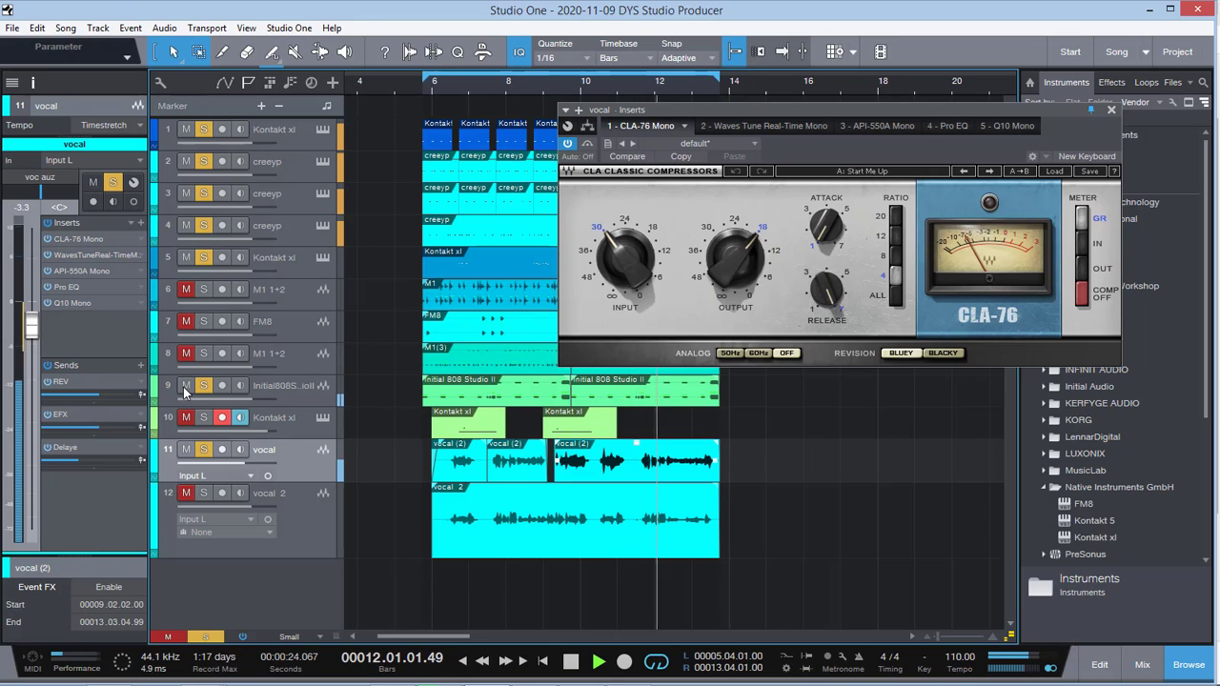
{"action": "key", "text": "space"}
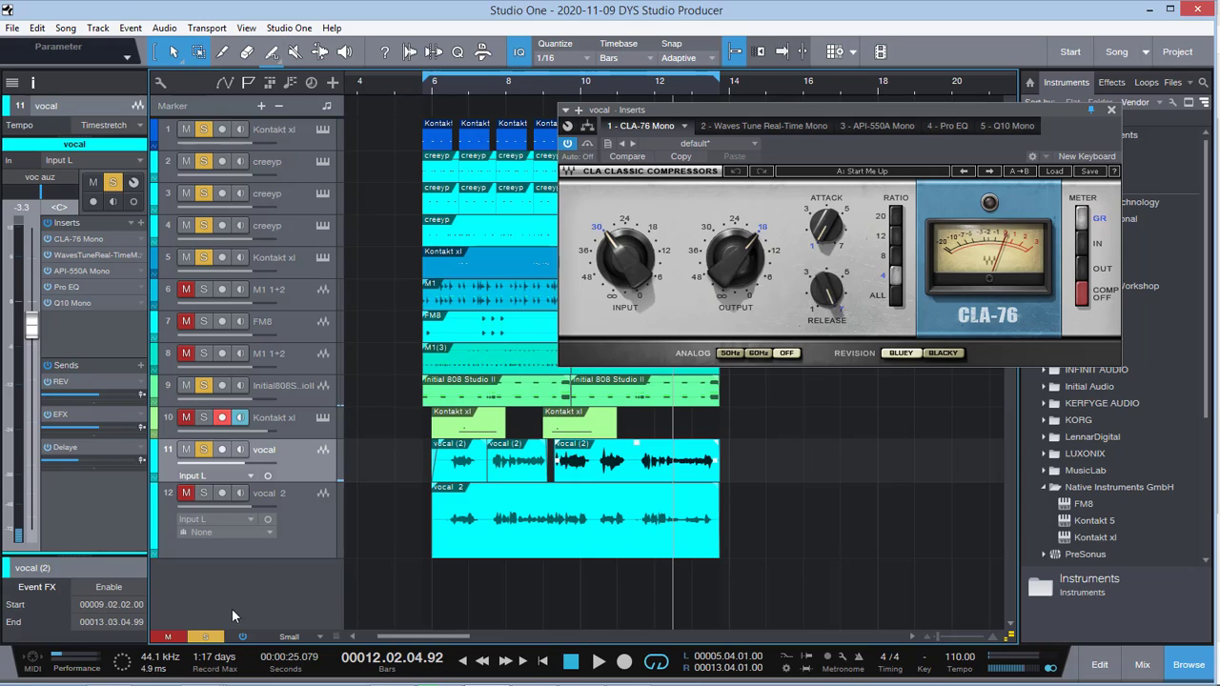
Step: Add track 6 and vocal 2 to the soloed tracks, audition them, clear all solos and stop playback
{"action": "left_click", "coordinate": [189, 491]}
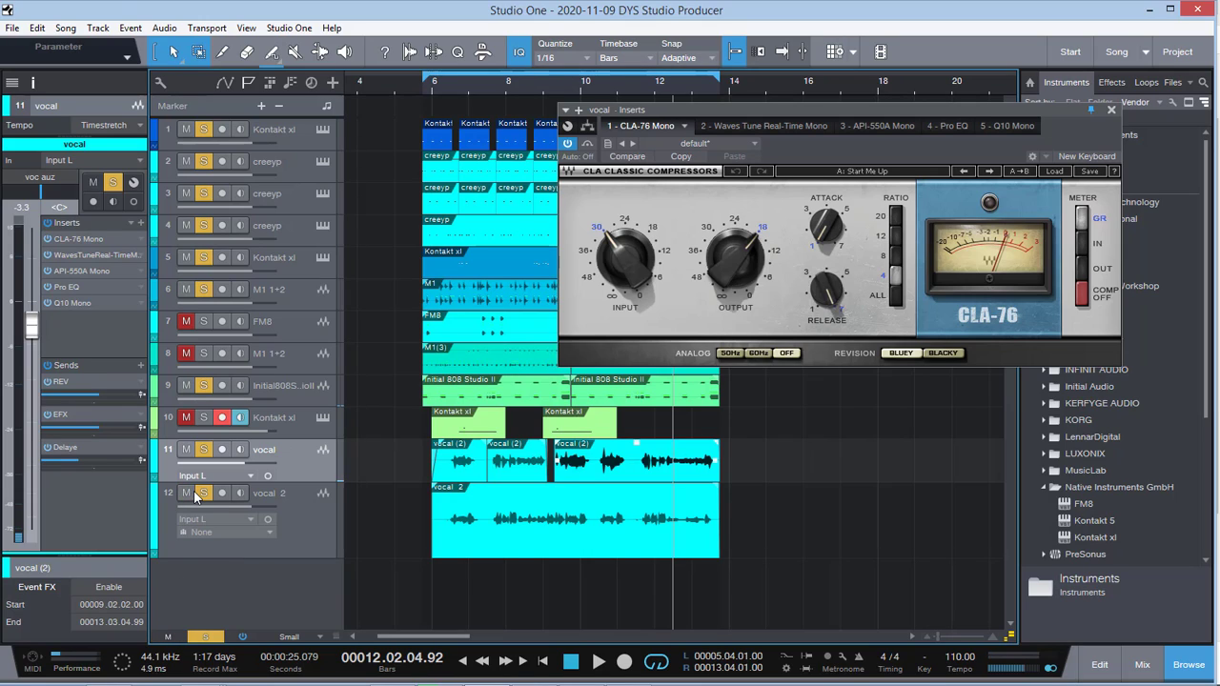
{"action": "key", "text": "alt+space"}
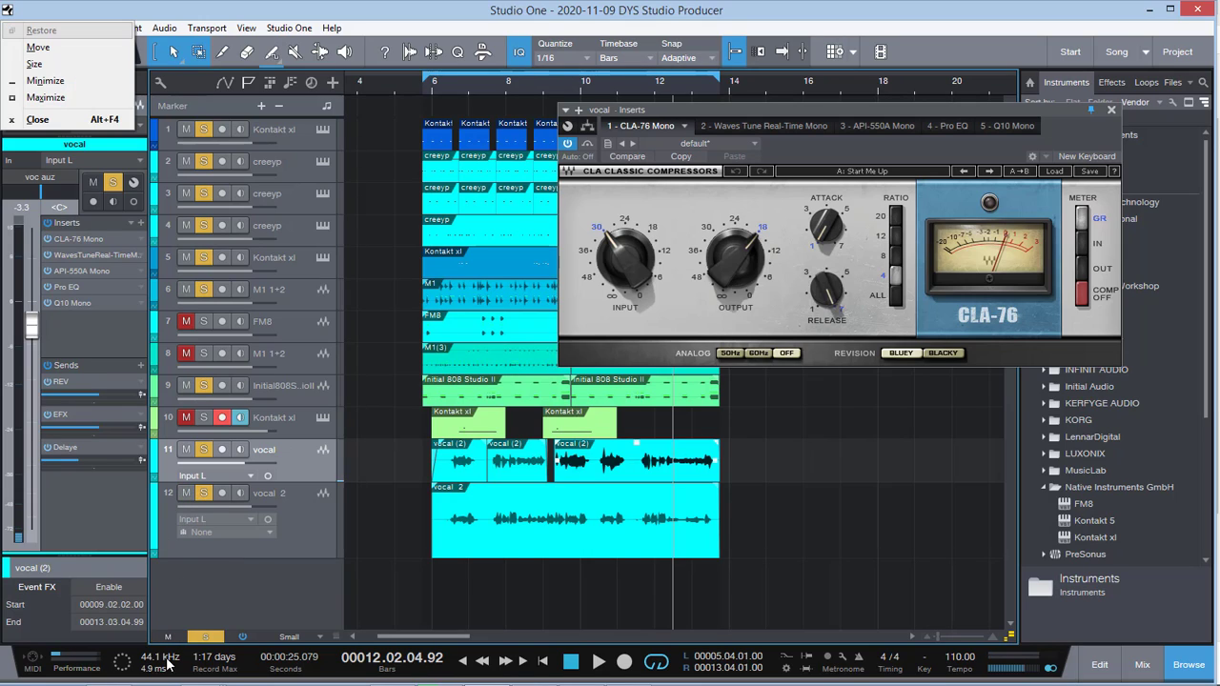
{"action": "left_click", "coordinate": [299, 514]}
{"action": "key", "text": "space"}
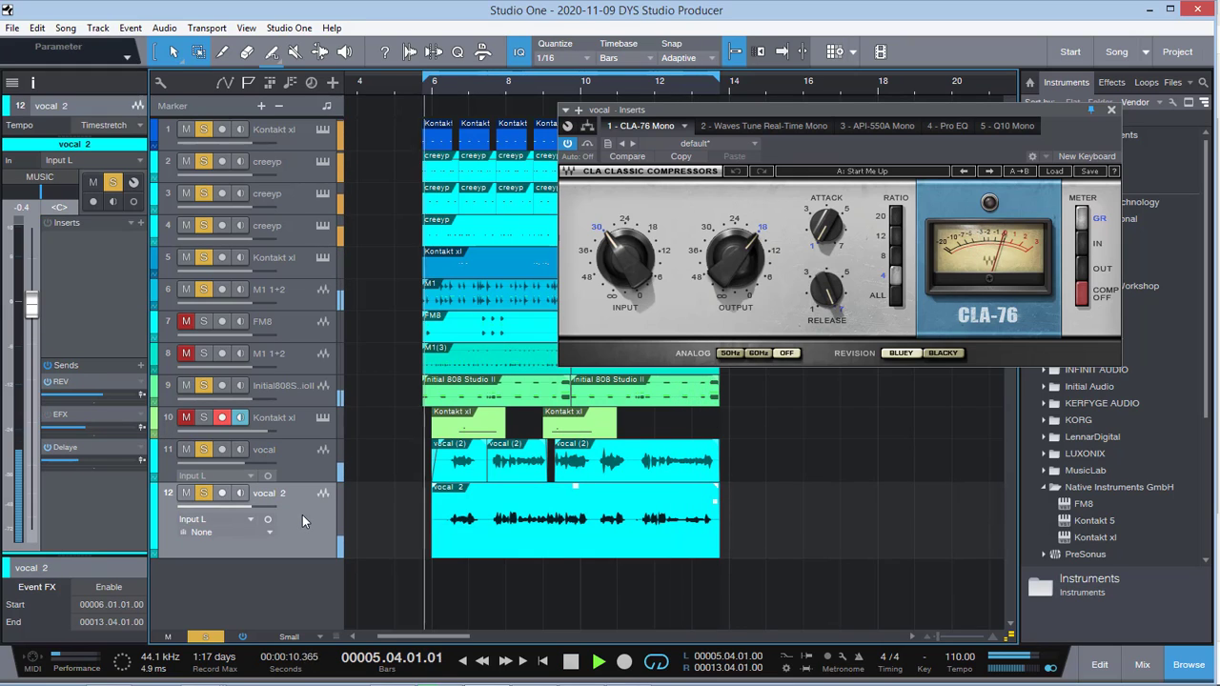
{"action": "left_click", "coordinate": [205, 637]}
{"action": "key", "text": "space"}
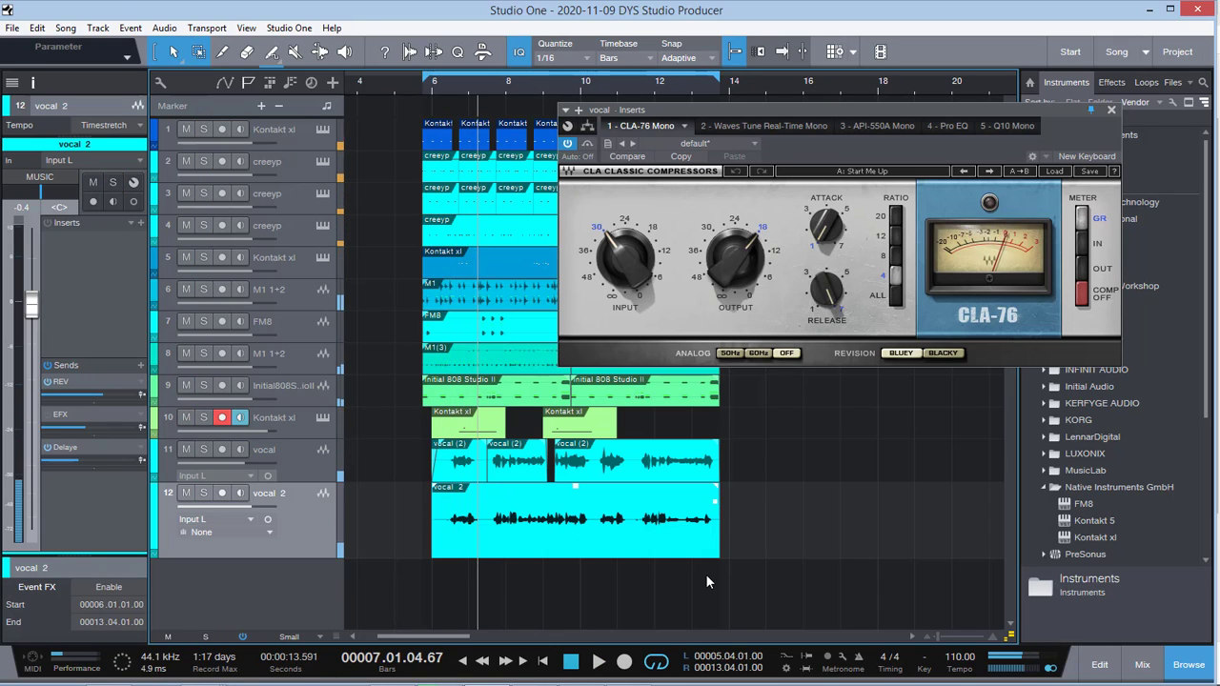